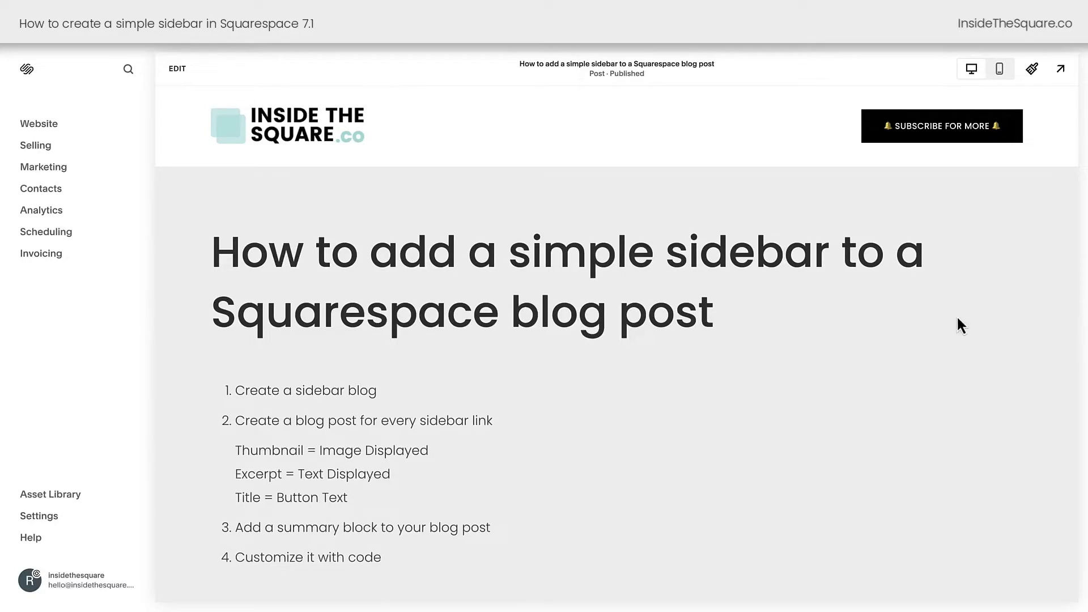
- Review the blog post's sidebar outline, covering the sidebar blog, a post per link, thumbnail, excerpt and title roles, summary block and code
{"action": "scroll", "coordinate": [839, 343], "scroll_direction": "down", "scroll_amount": 2}
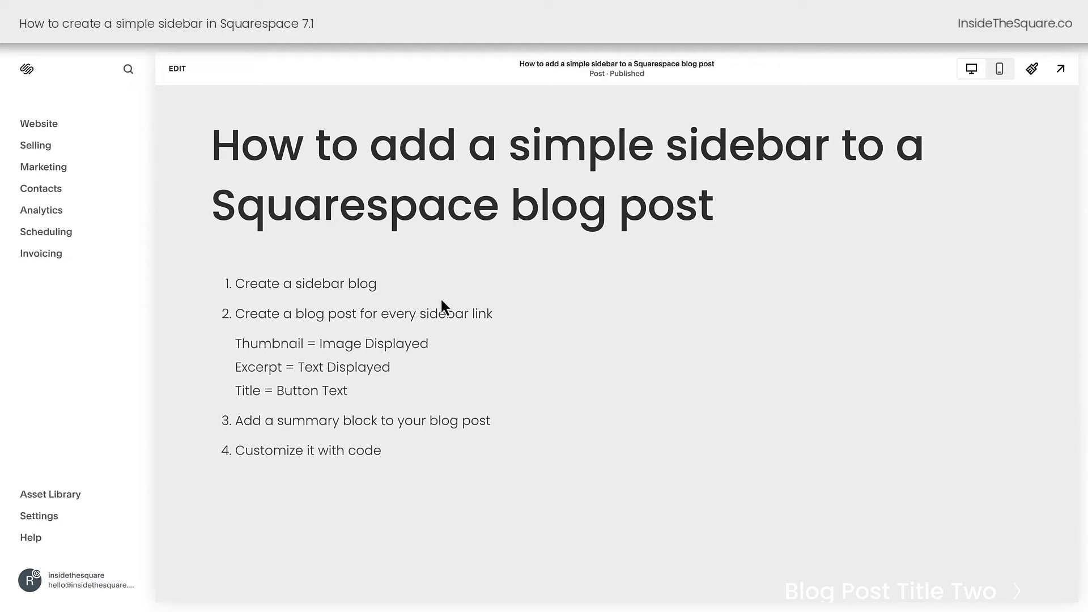
{"action": "left_click_drag", "start_coordinate": [376, 284], "coordinate": [221, 288]}
{"action": "left_click", "coordinate": [401, 292]}
{"action": "scroll", "coordinate": [354, 285], "scroll_direction": "down", "scroll_amount": 1}
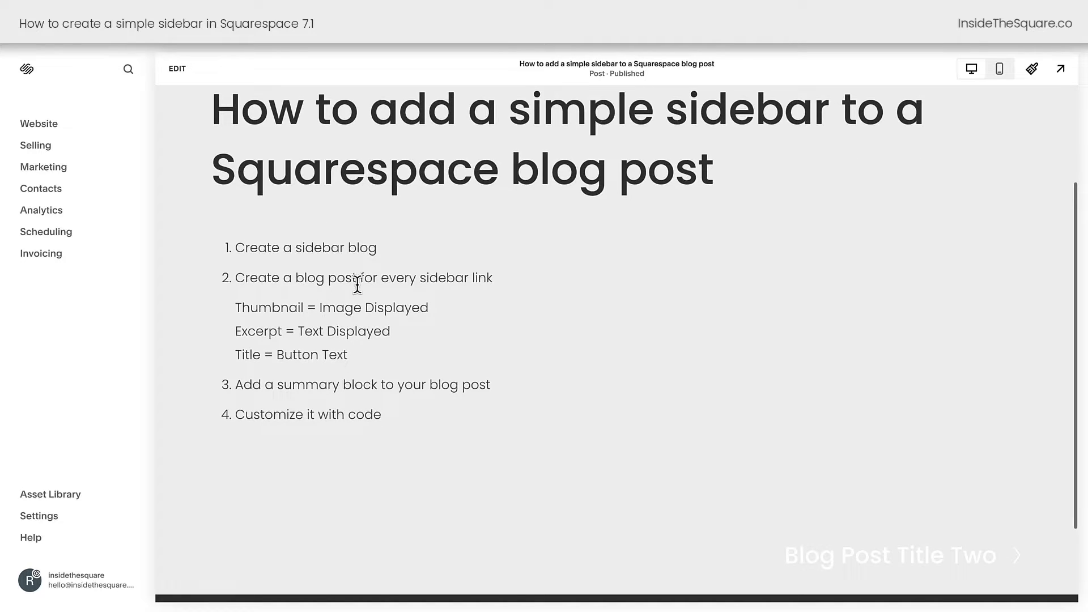
{"action": "left_click_drag", "start_coordinate": [295, 277], "coordinate": [355, 269]}
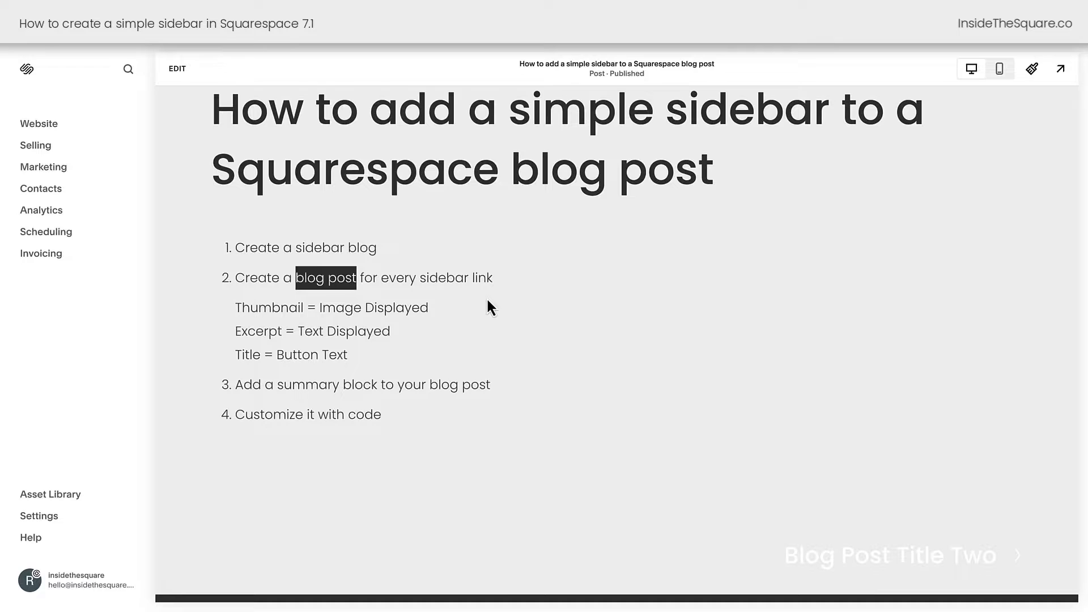
{"action": "left_click_drag", "start_coordinate": [429, 308], "coordinate": [208, 326]}
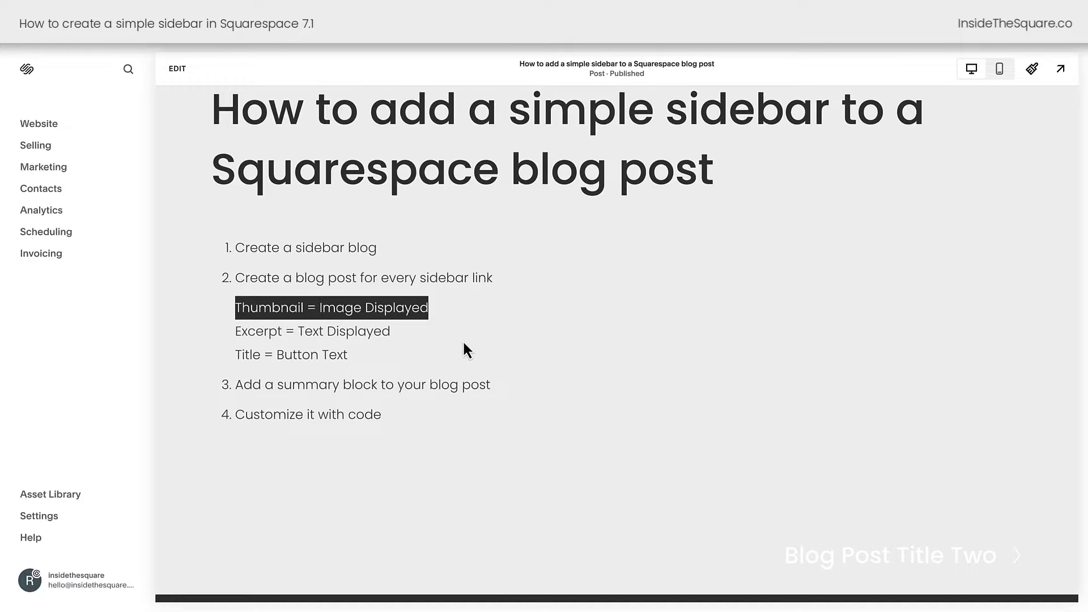
{"action": "left_click_drag", "start_coordinate": [392, 332], "coordinate": [184, 347]}
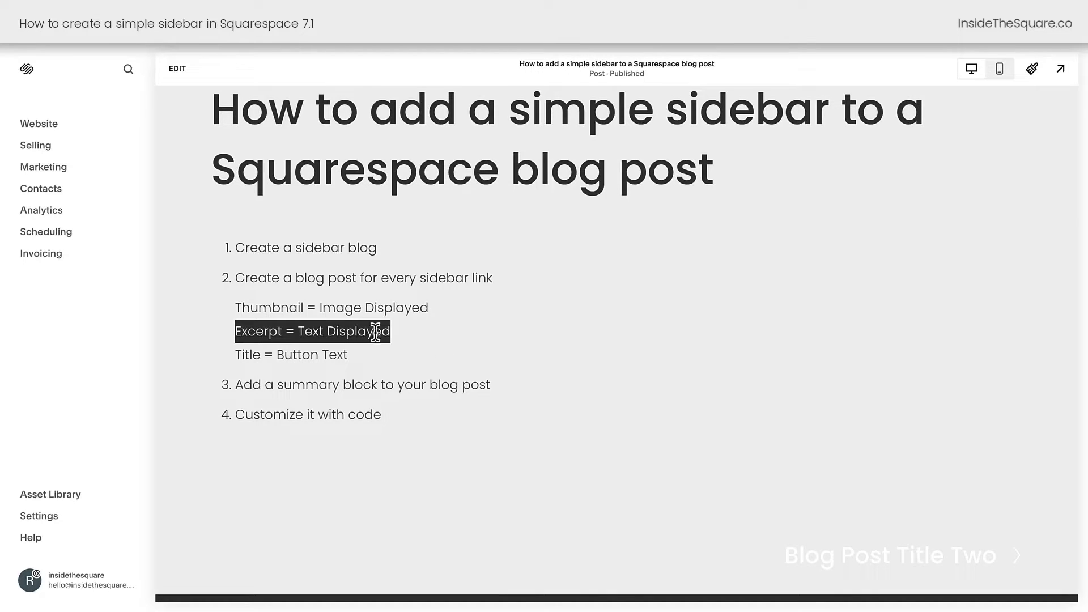
{"action": "left_click", "coordinate": [161, 367]}
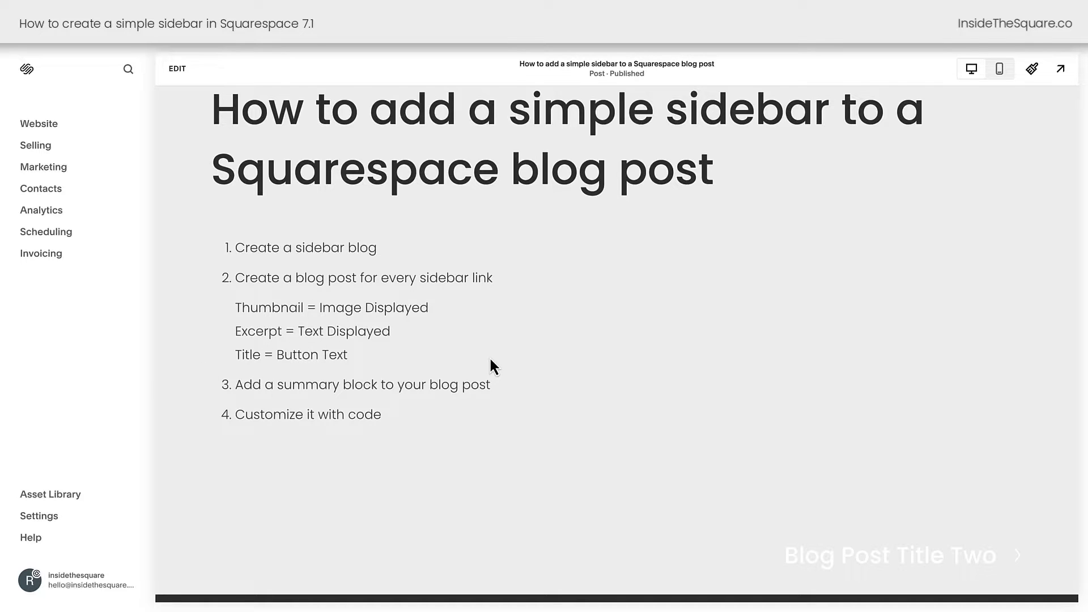
{"action": "scroll", "coordinate": [489, 356], "scroll_direction": "up", "scroll_amount": 3}
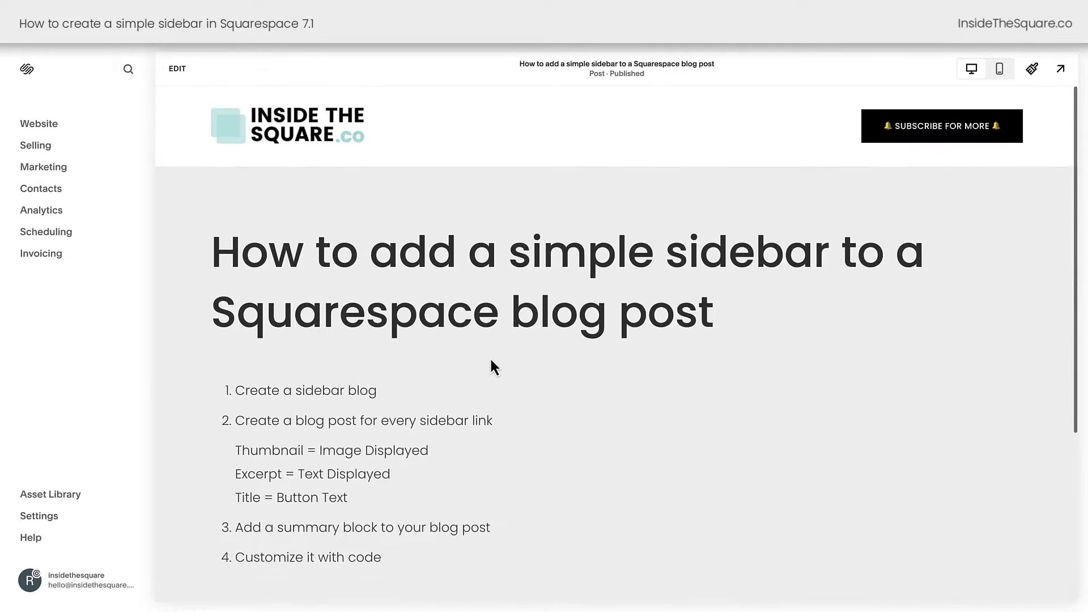
- Add a blog page named Sidebar to the Not Linked pages, using the single-column layout with large images
{"action": "left_click", "coordinate": [45, 134]}
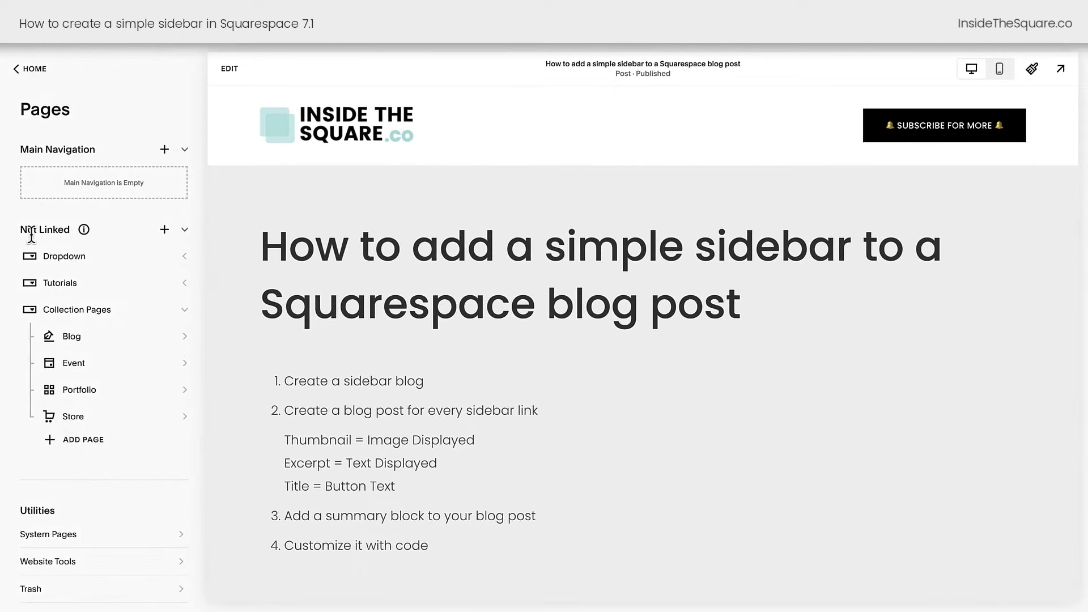
{"action": "left_click", "coordinate": [165, 230]}
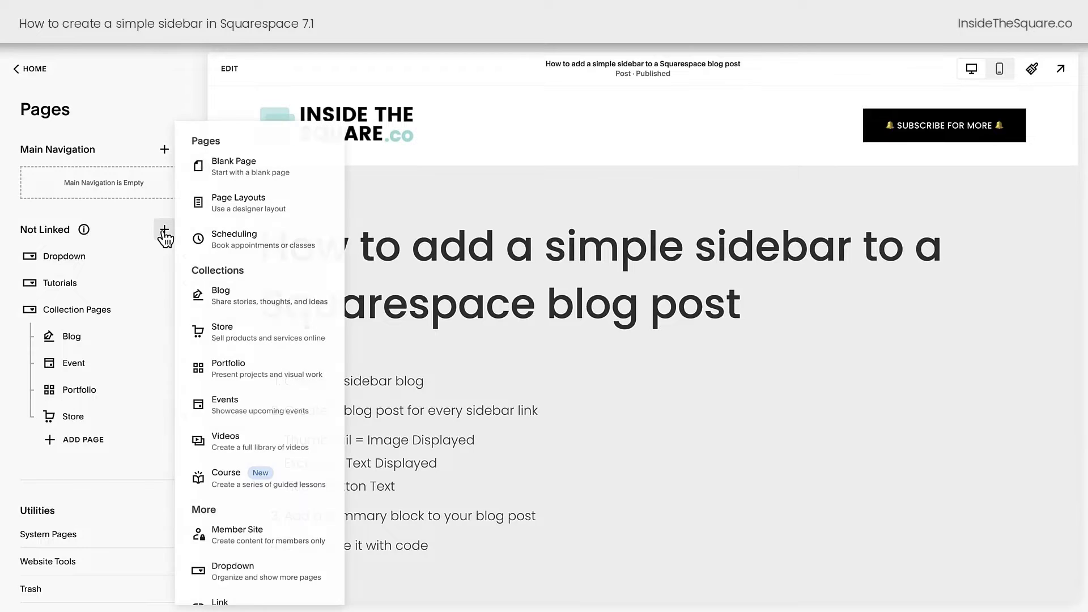
{"action": "left_click", "coordinate": [246, 296]}
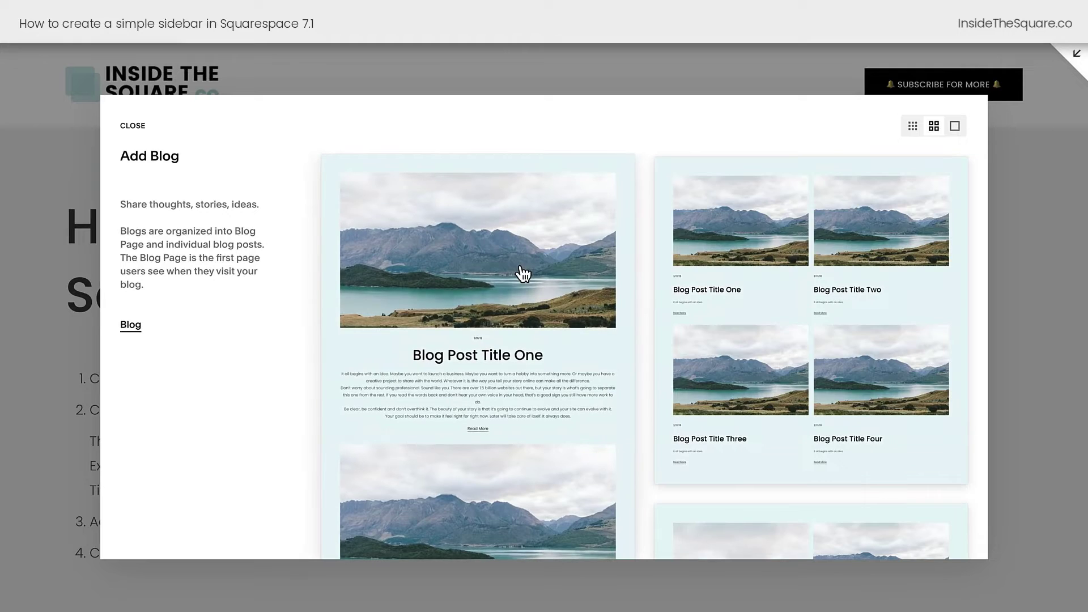
{"action": "left_click", "coordinate": [522, 274]}
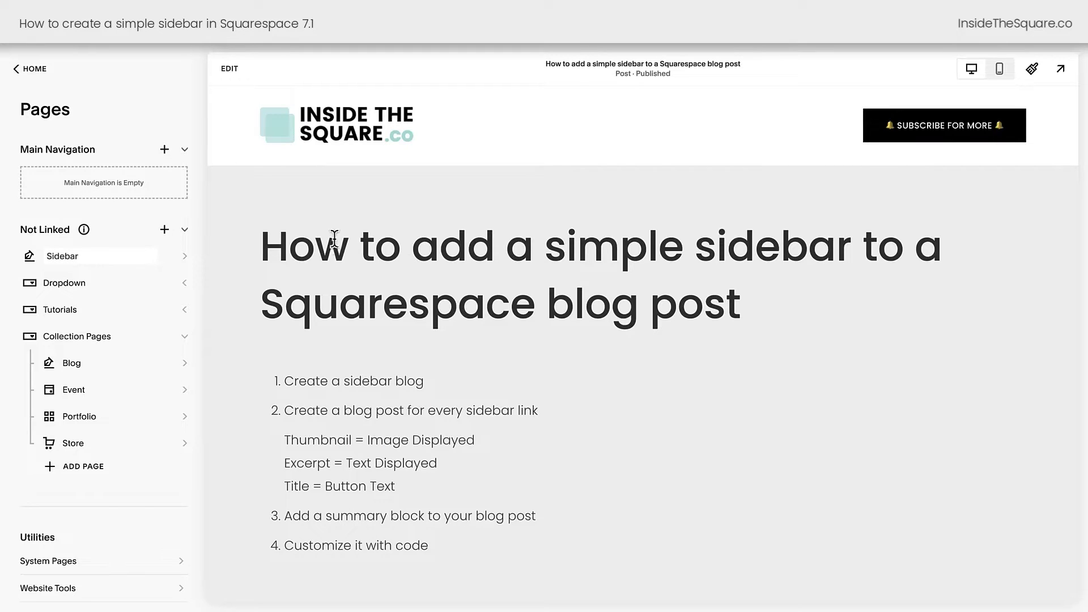
{"action": "key", "text": "Return"}
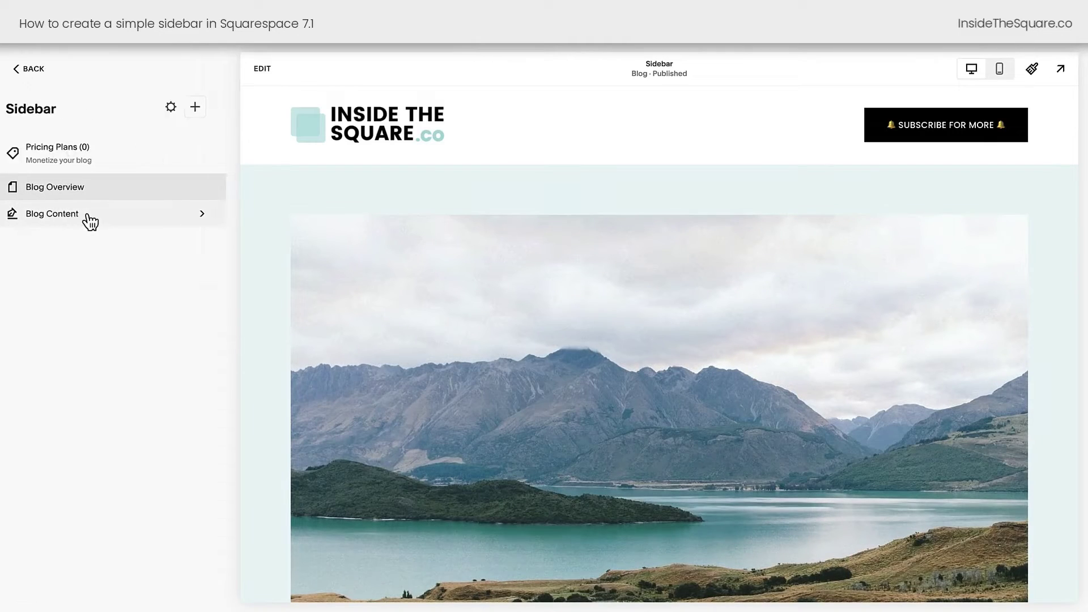
- Delete all four sample posts, Blog Post Title One to Four, from the Sidebar blog's content
{"action": "left_click", "coordinate": [90, 221]}
{"action": "left_click", "coordinate": [31, 229]}
{"action": "left_click", "coordinate": [30, 268]}
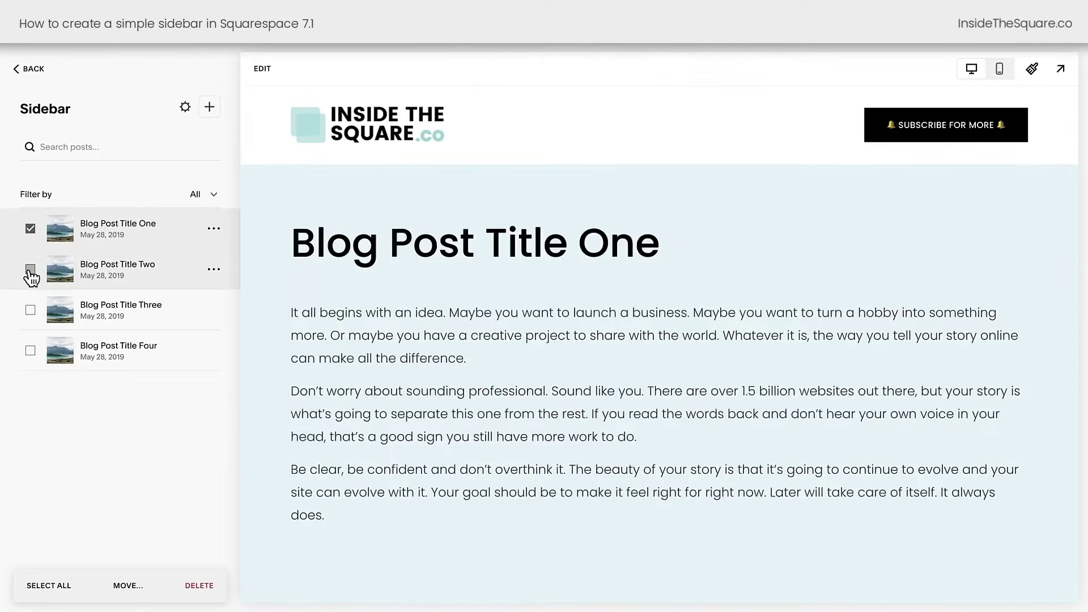
{"action": "left_click", "coordinate": [30, 310]}
{"action": "left_click", "coordinate": [31, 352]}
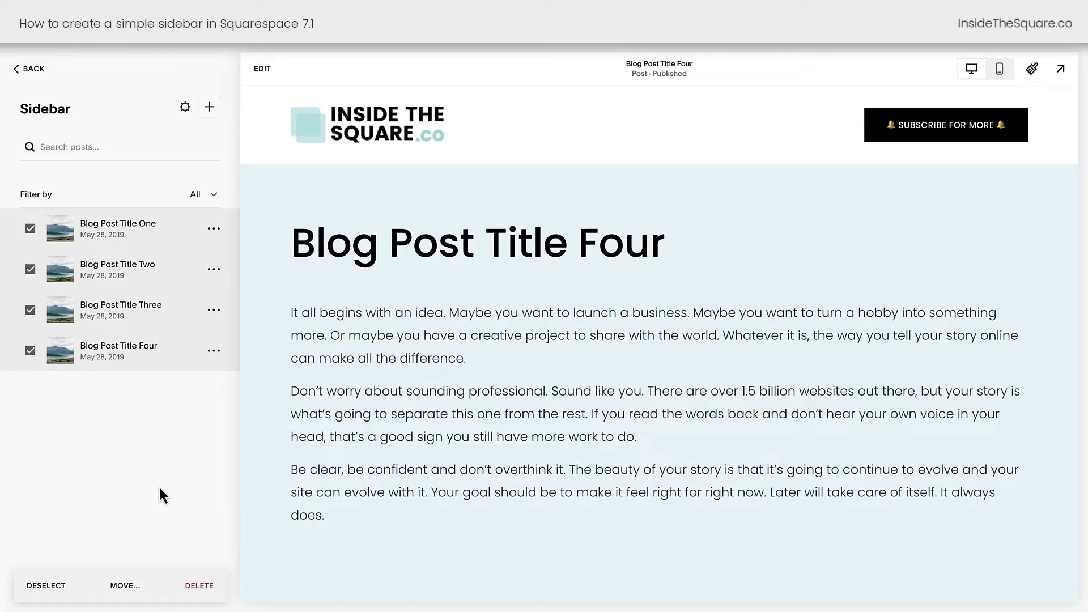
{"action": "left_click", "coordinate": [200, 588]}
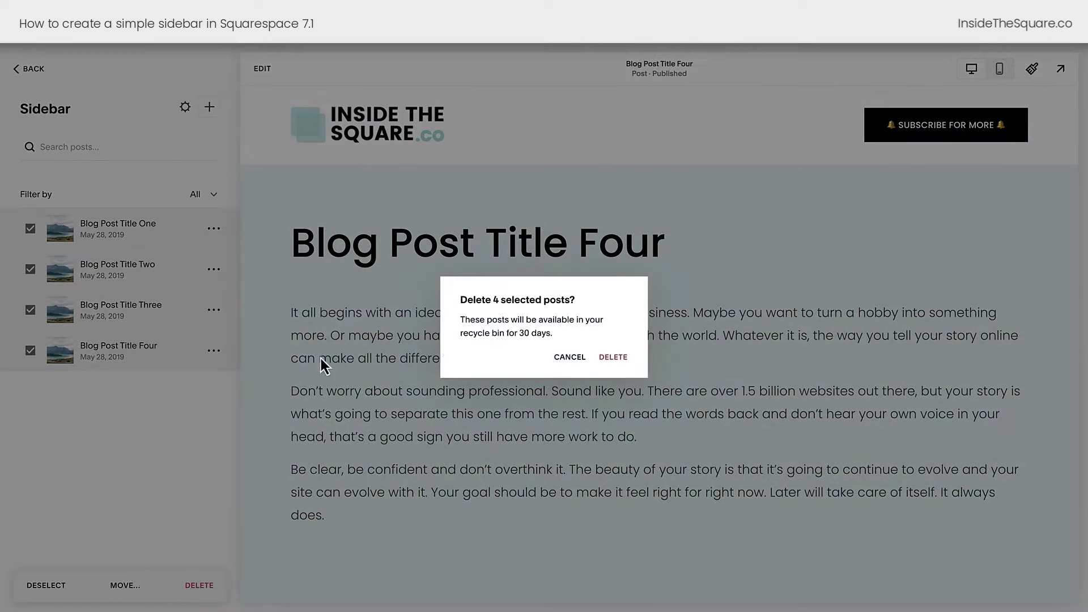
{"action": "left_click", "coordinate": [613, 357]}
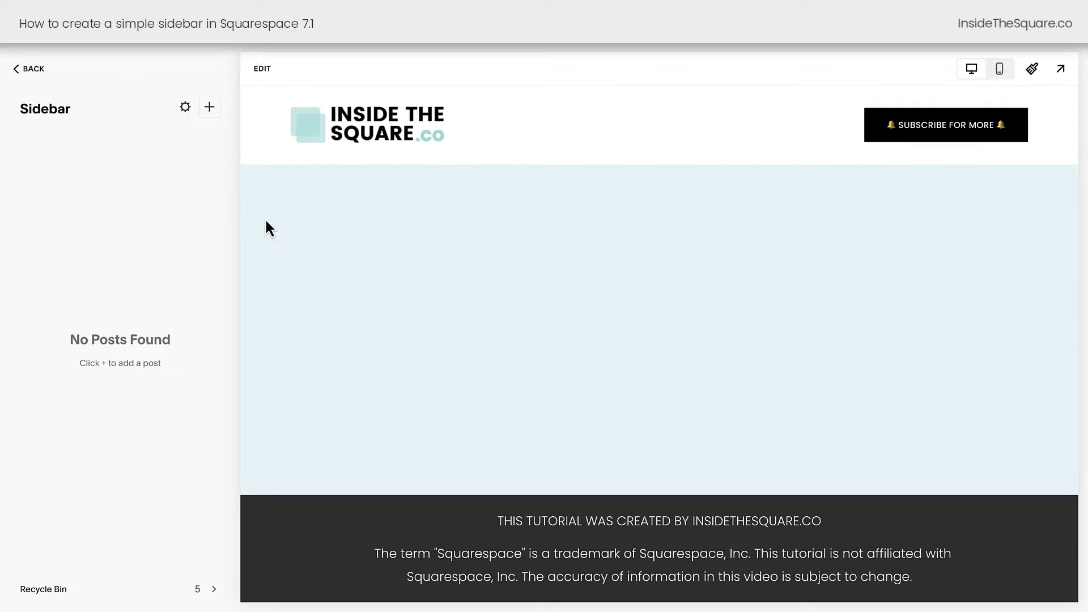
- Create an untitled draft post in the Sidebar blog and set its featured image to the pink SALE graphic from My Library
{"action": "left_click", "coordinate": [211, 108]}
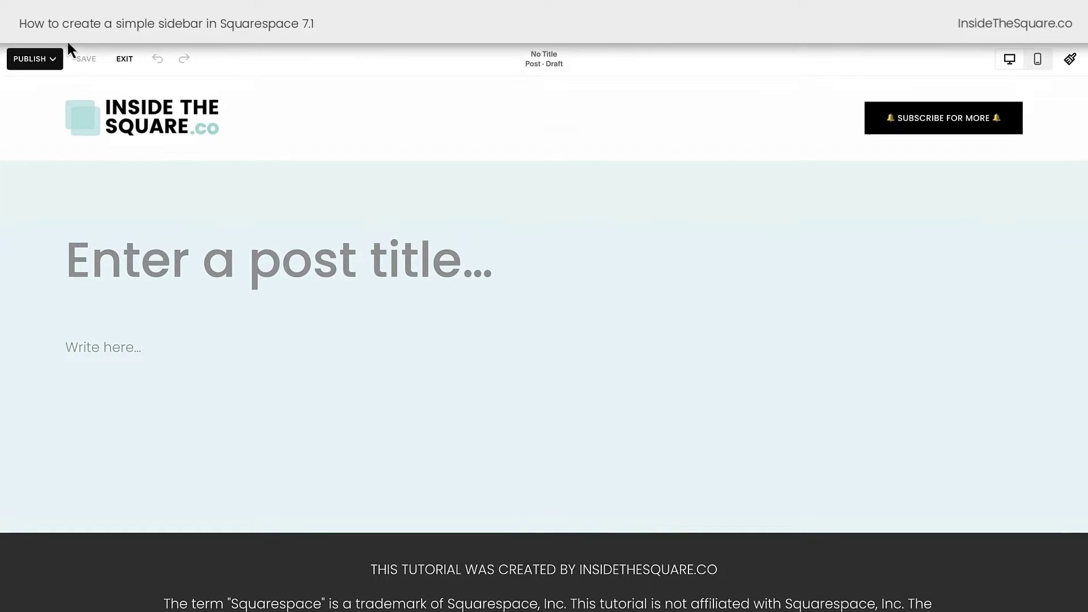
{"action": "left_click", "coordinate": [123, 60]}
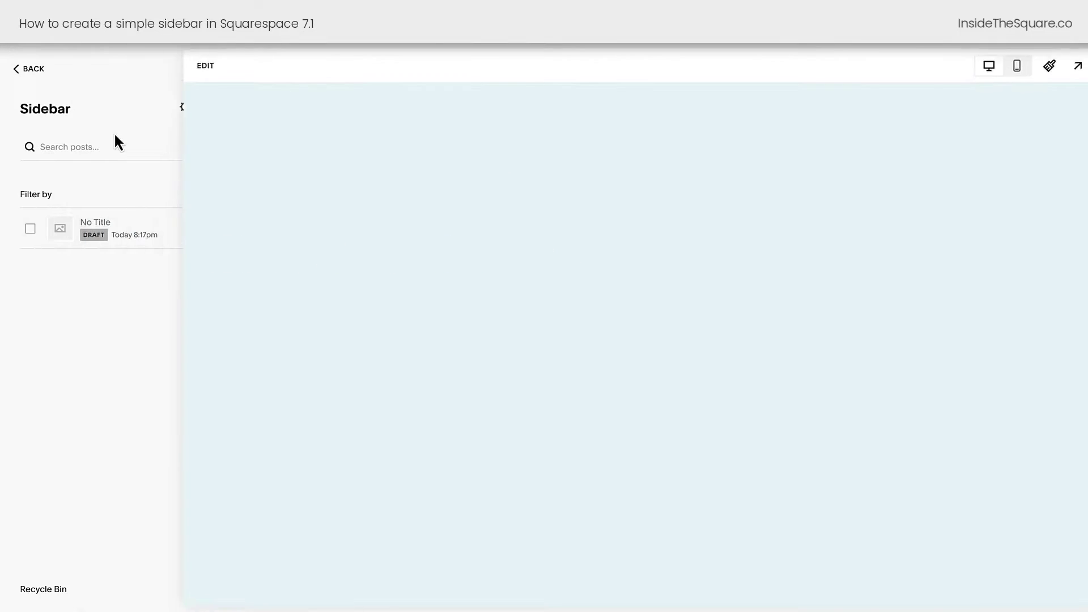
{"action": "left_click", "coordinate": [218, 234]}
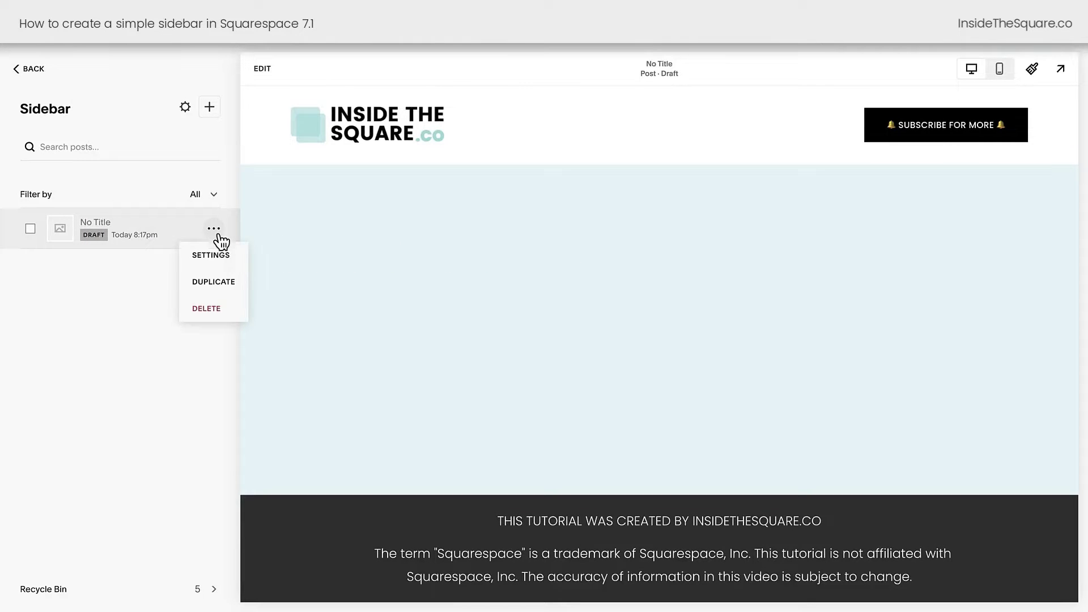
{"action": "left_click", "coordinate": [219, 252]}
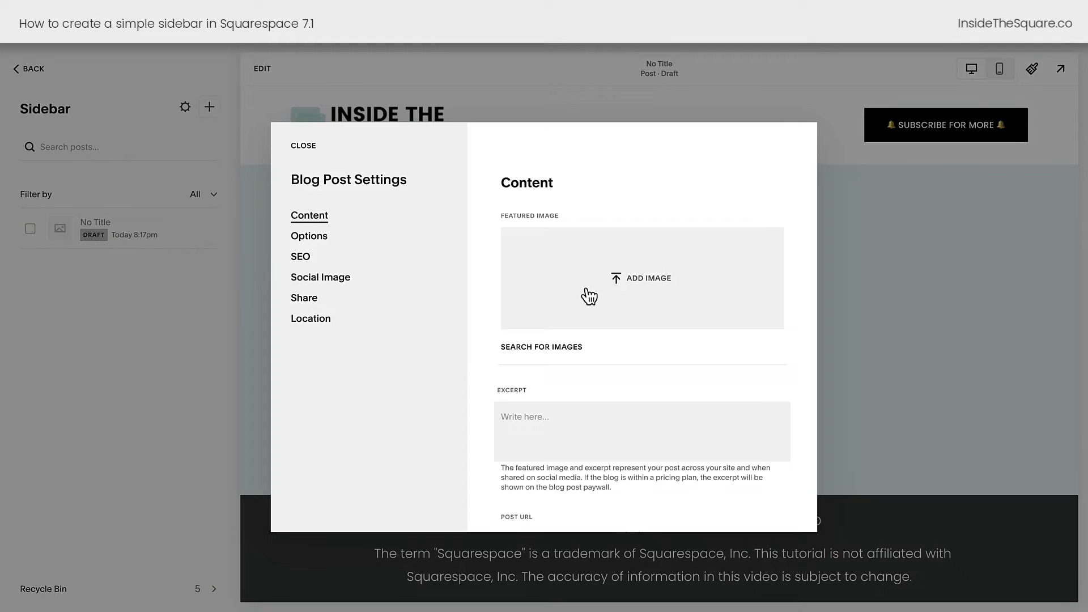
{"action": "left_click", "coordinate": [576, 350]}
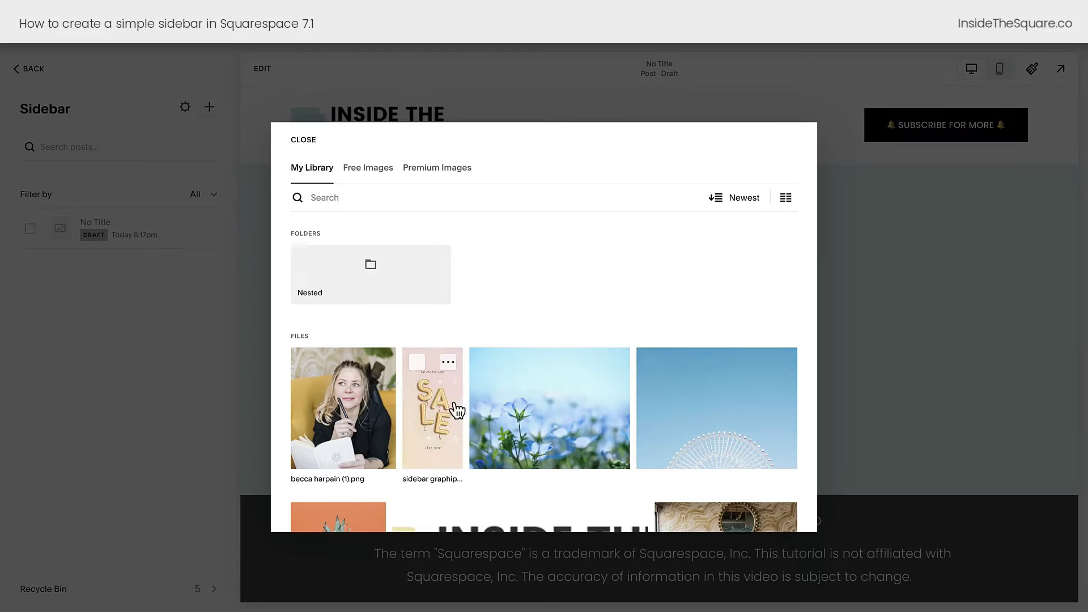
{"action": "left_click", "coordinate": [451, 411]}
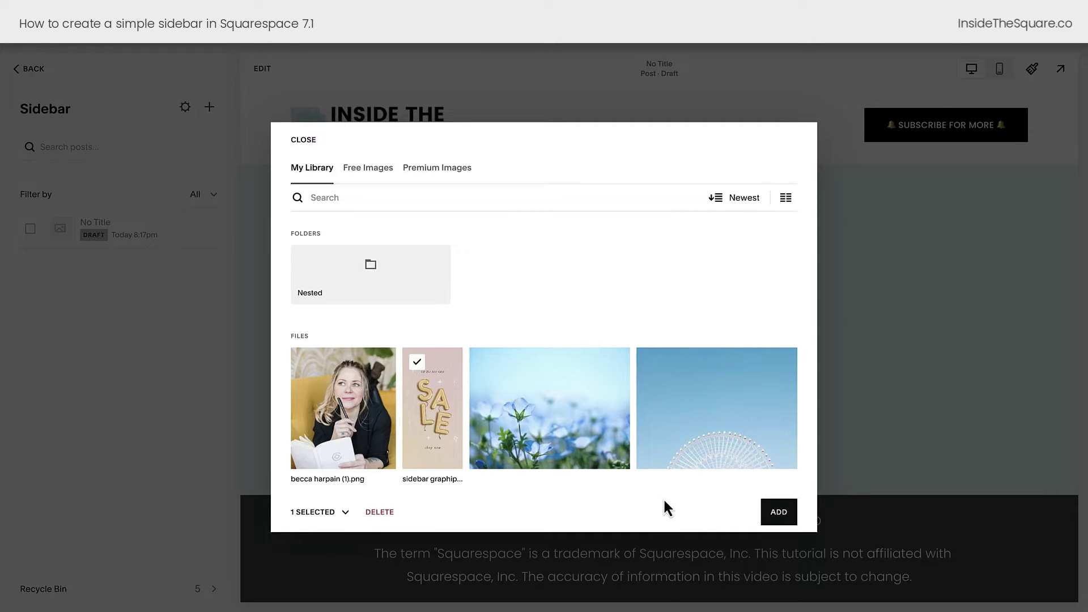
{"action": "left_click", "coordinate": [776, 510]}
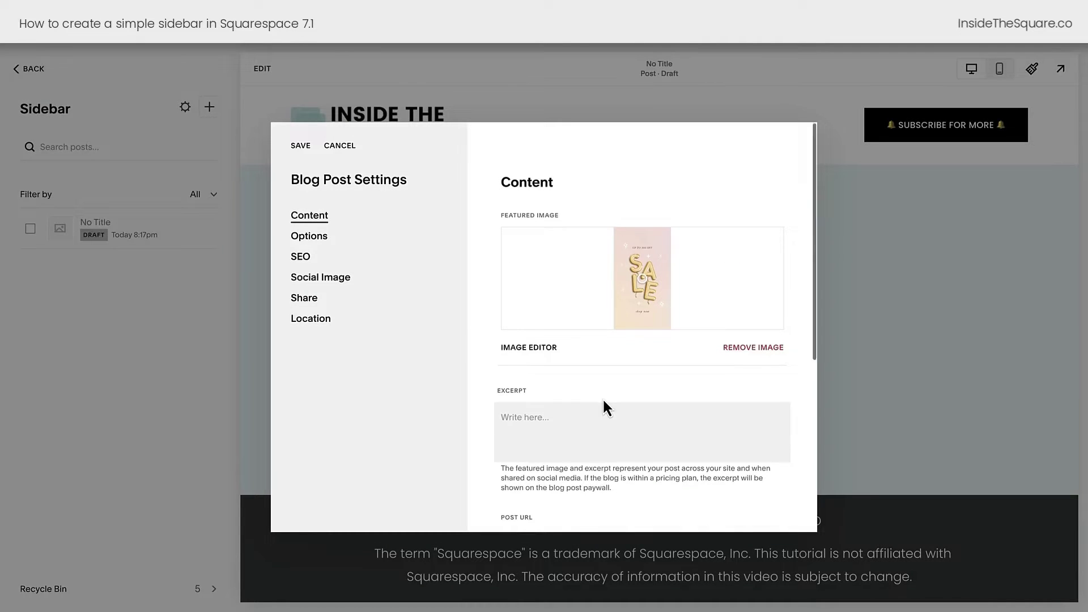
{"action": "scroll", "coordinate": [604, 401], "scroll_direction": "down", "scroll_amount": 5}
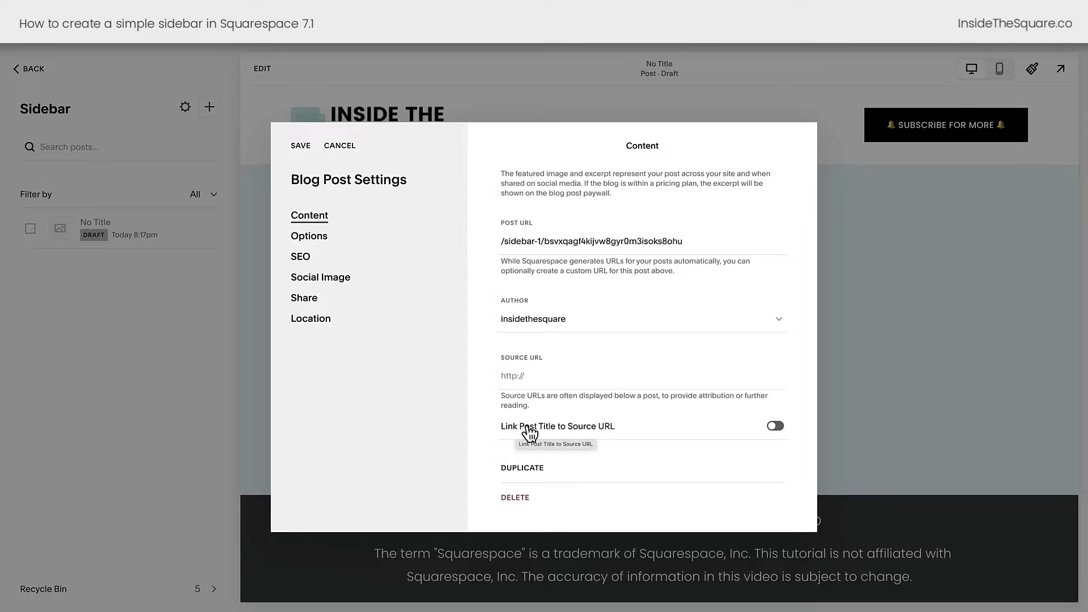
{"action": "left_click", "coordinate": [781, 428]}
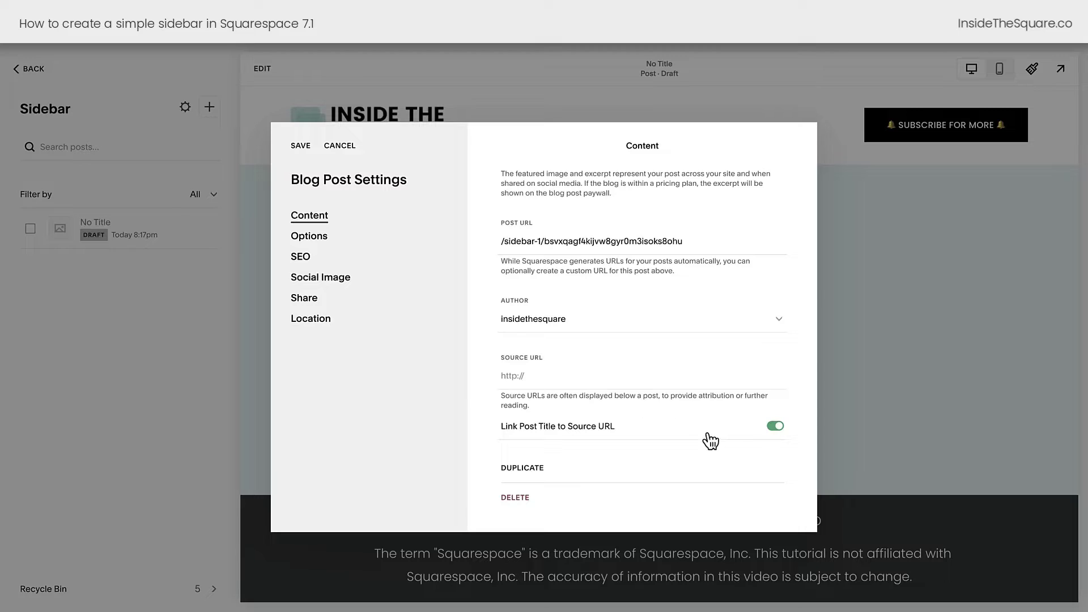
{"action": "left_click", "coordinate": [561, 376]}
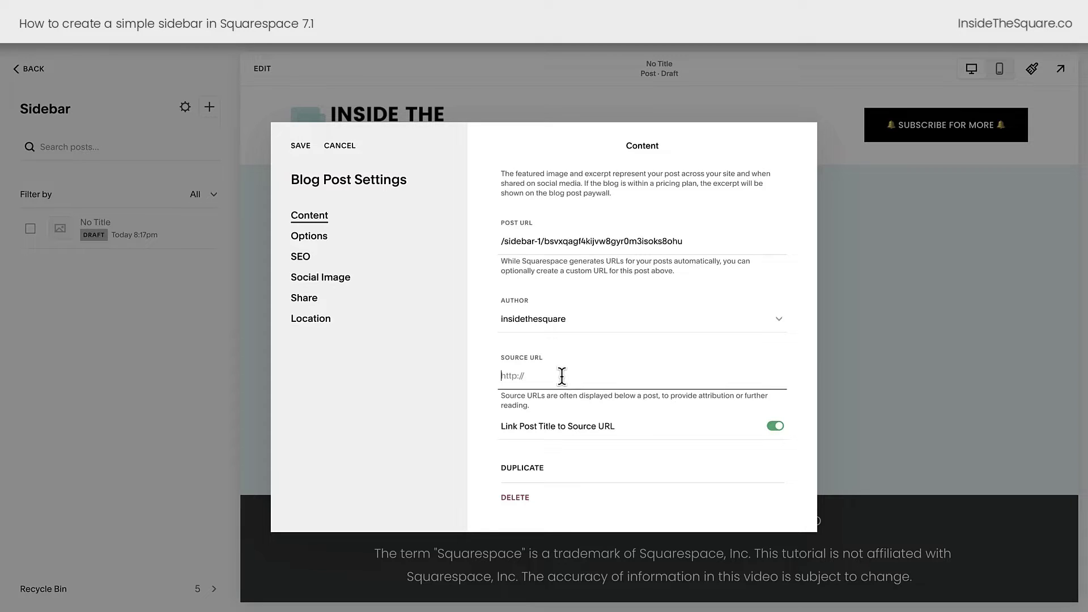
{"action": "type", "text": "https://mywebsite.com/sale"}
{"action": "triple_click", "coordinate": [563, 376]}
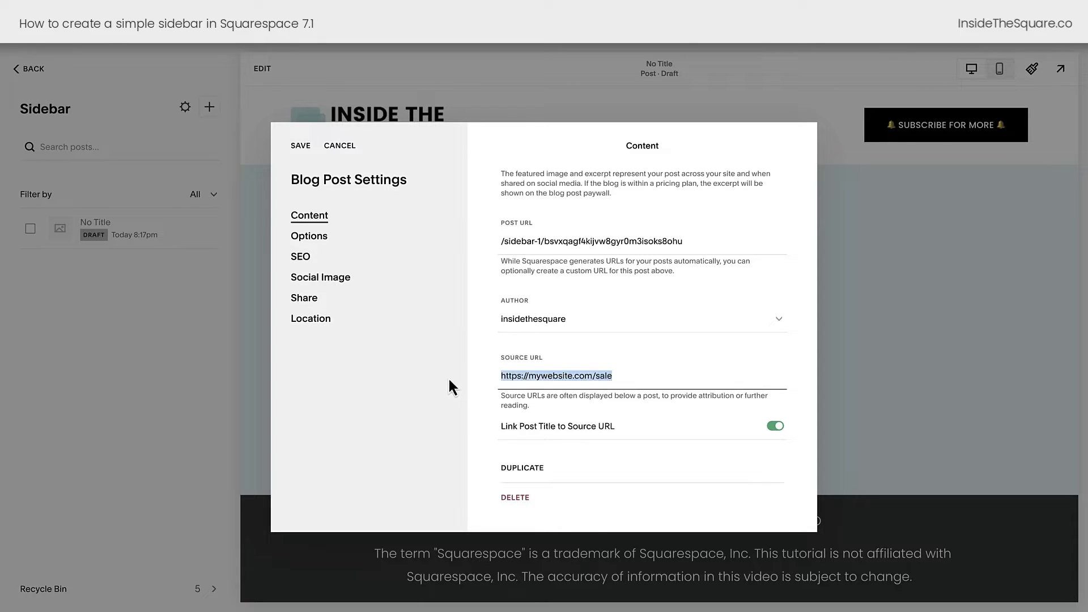
{"action": "scroll", "coordinate": [583, 361], "scroll_direction": "up", "scroll_amount": 5}
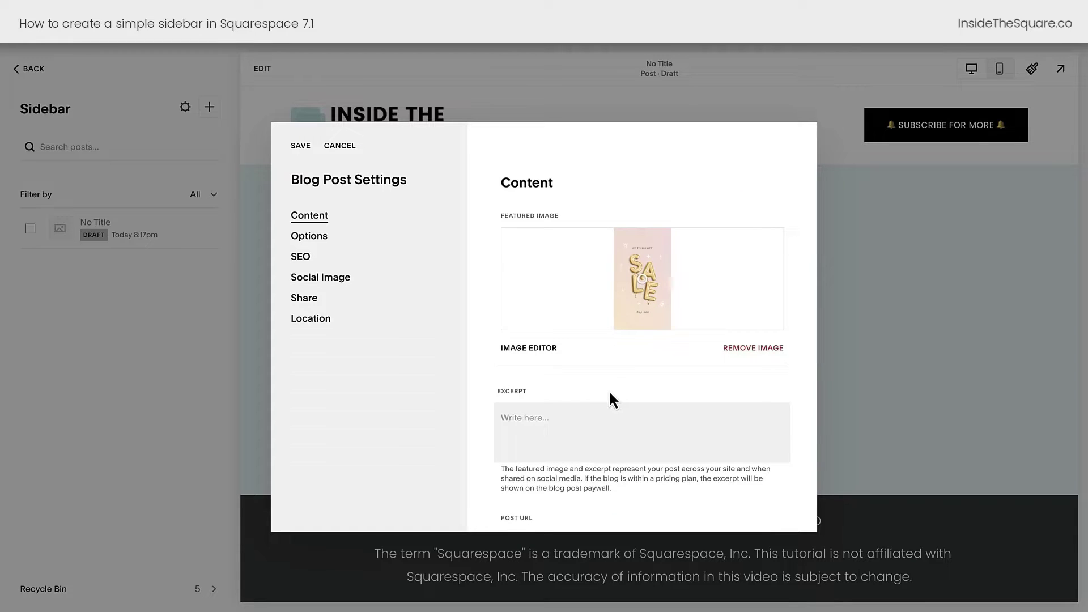
{"action": "scroll", "coordinate": [609, 390], "scroll_direction": "down", "scroll_amount": 5}
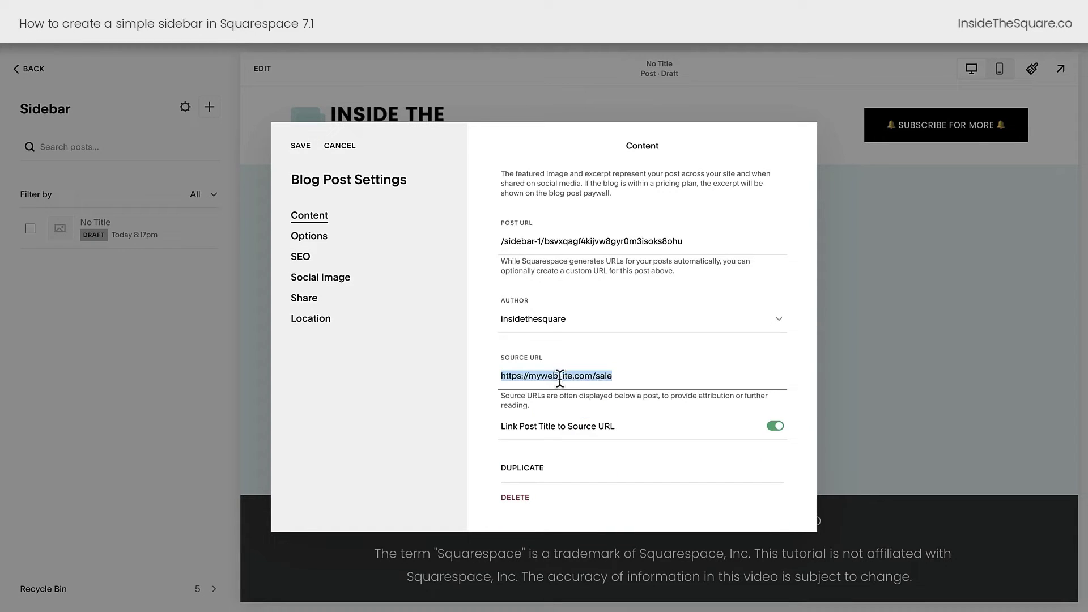
{"action": "left_click", "coordinate": [649, 370]}
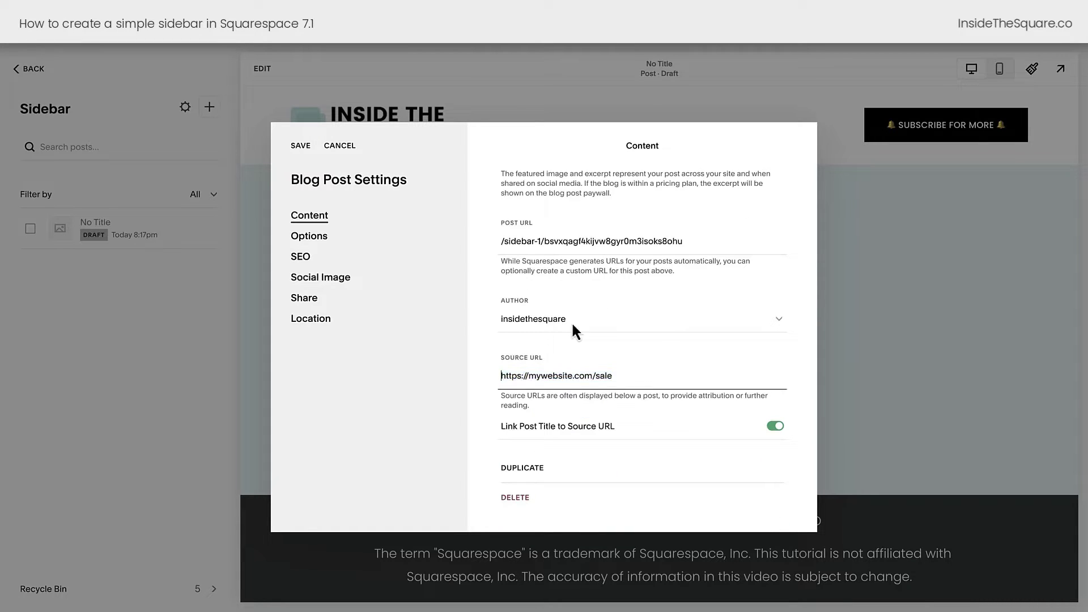
- Change the untitled post's status to Published, save its settings and dismiss the sharing dialog
{"action": "left_click", "coordinate": [350, 248]}
{"action": "left_click", "coordinate": [590, 230]}
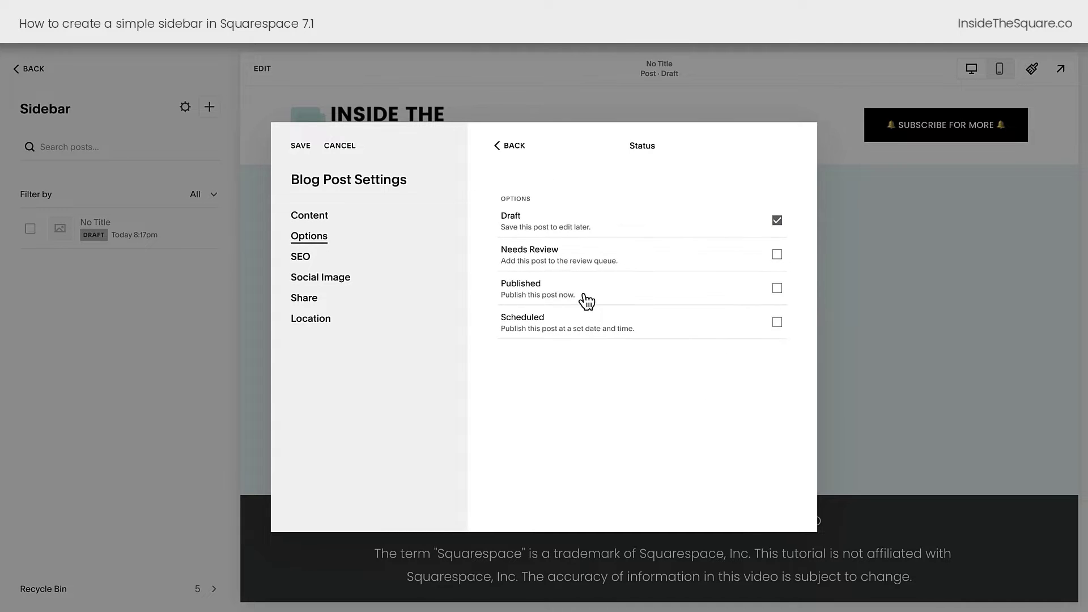
{"action": "left_click", "coordinate": [562, 292]}
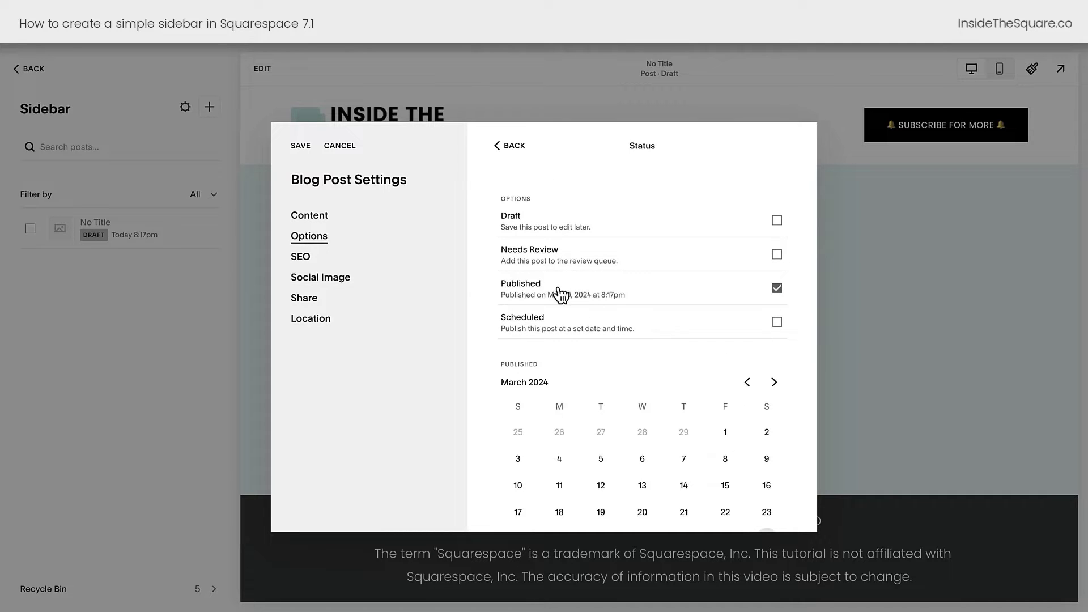
{"action": "left_click", "coordinate": [311, 149]}
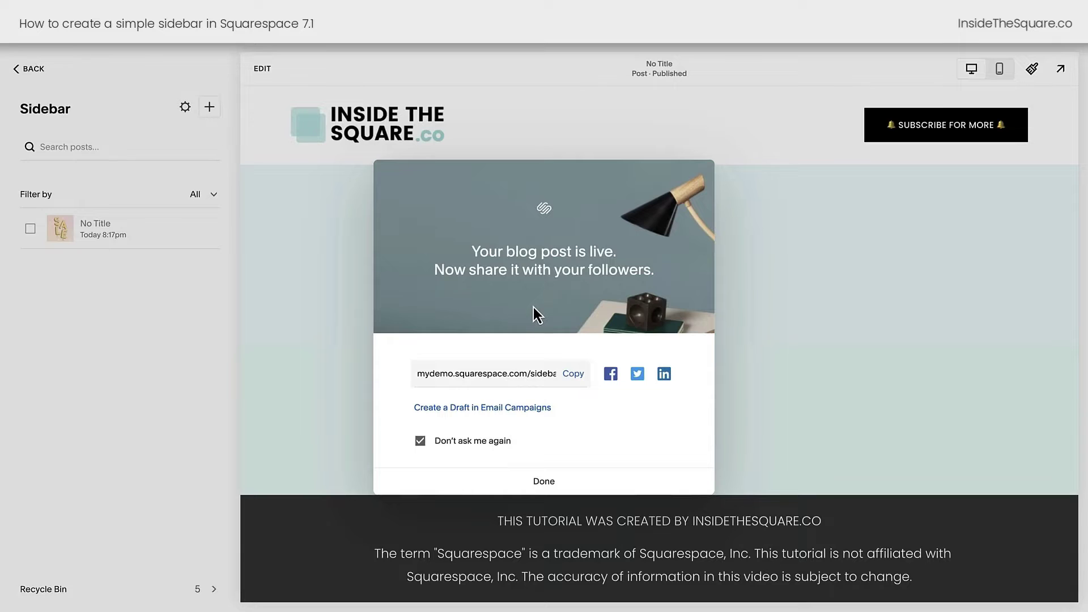
{"action": "left_click", "coordinate": [533, 482]}
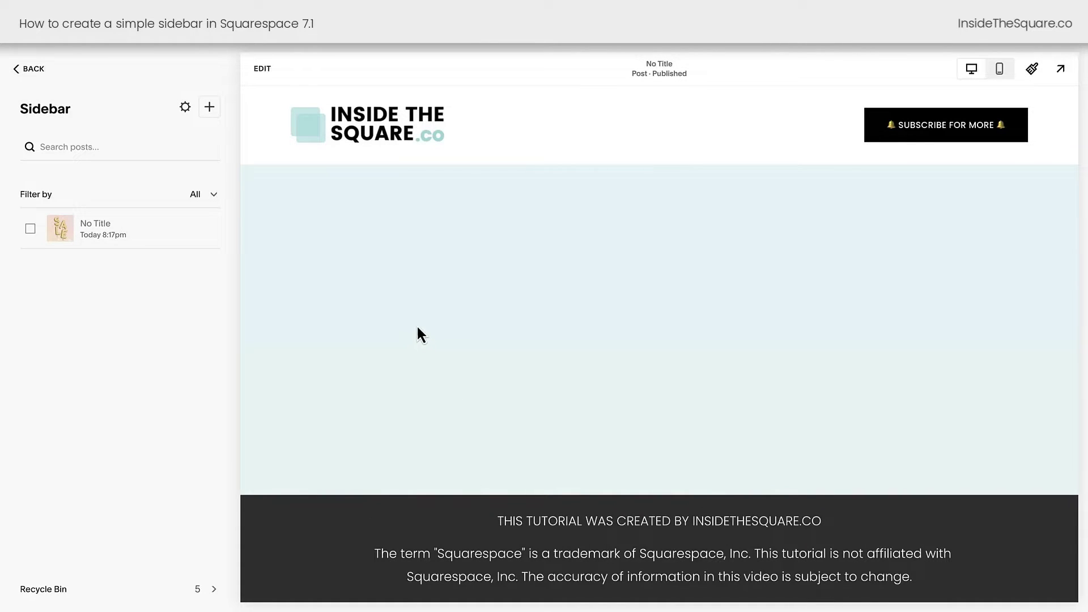
- Create a draft post titled EXPLORE STORE in the Sidebar blog, save it and exit the editor
{"action": "left_click", "coordinate": [210, 108]}
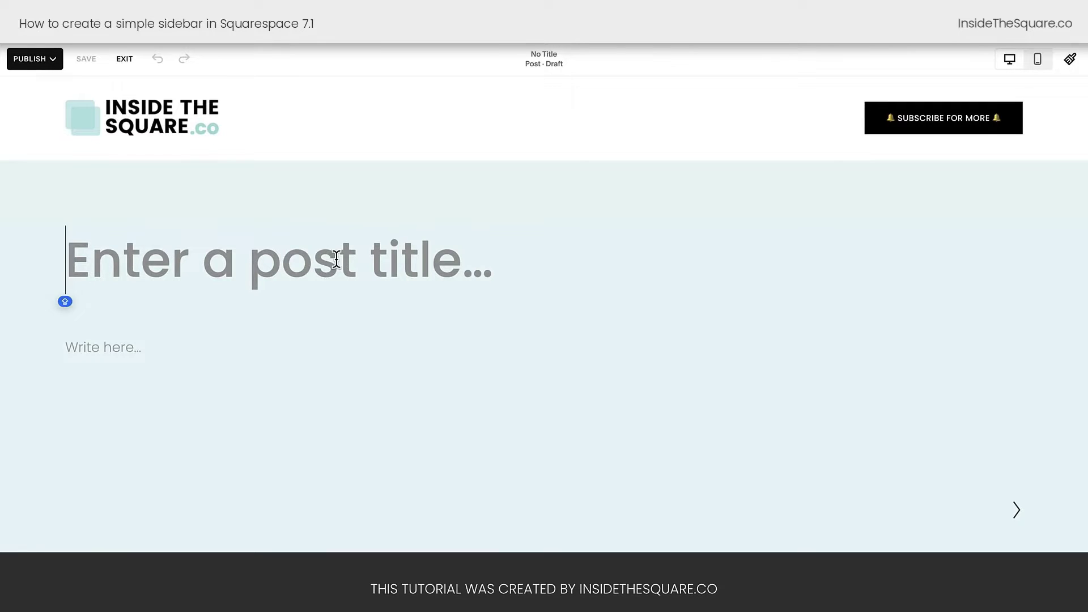
{"action": "type", "text": "EXPLORE STORE"}
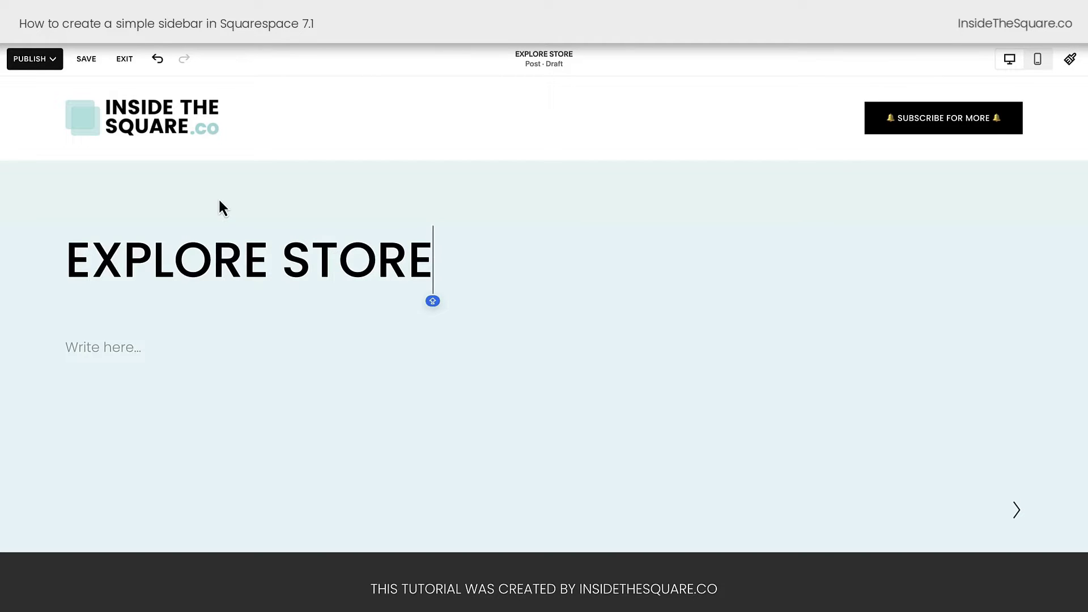
{"action": "left_click", "coordinate": [101, 60]}
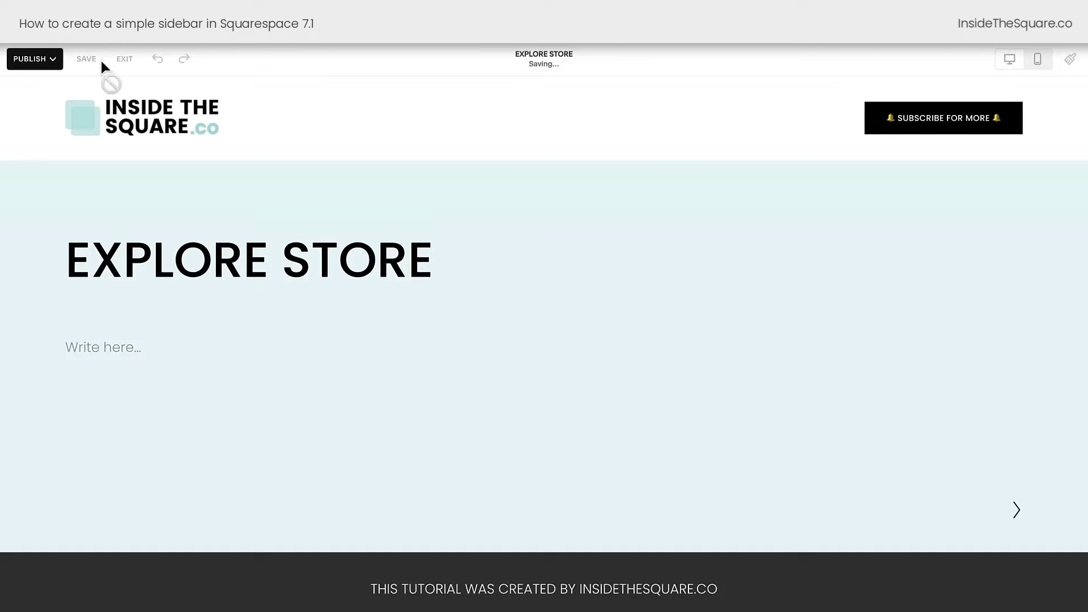
{"action": "left_click", "coordinate": [124, 60]}
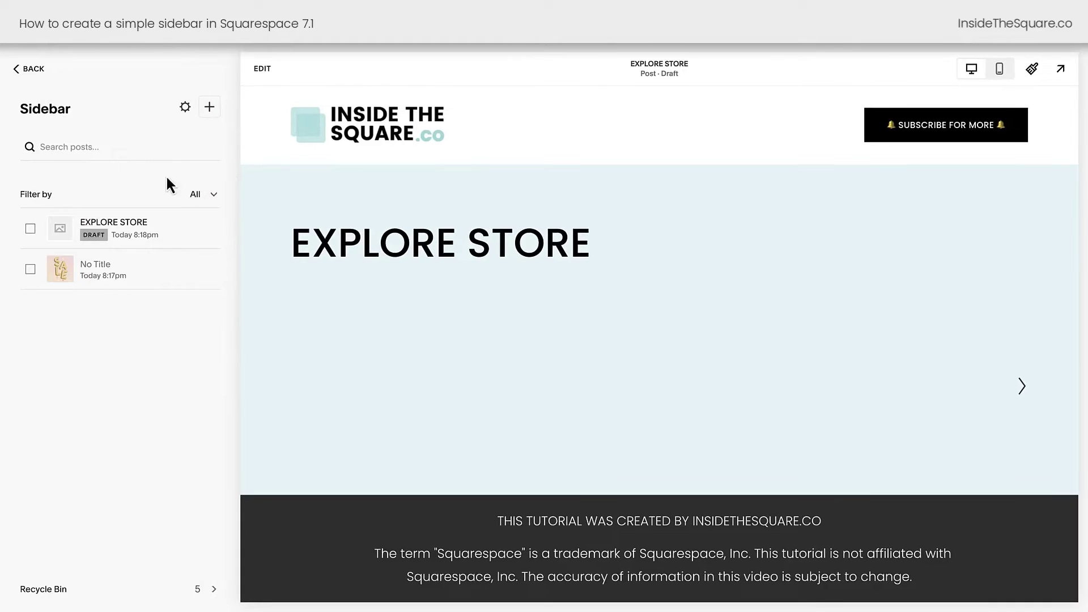
{"action": "left_click", "coordinate": [213, 229]}
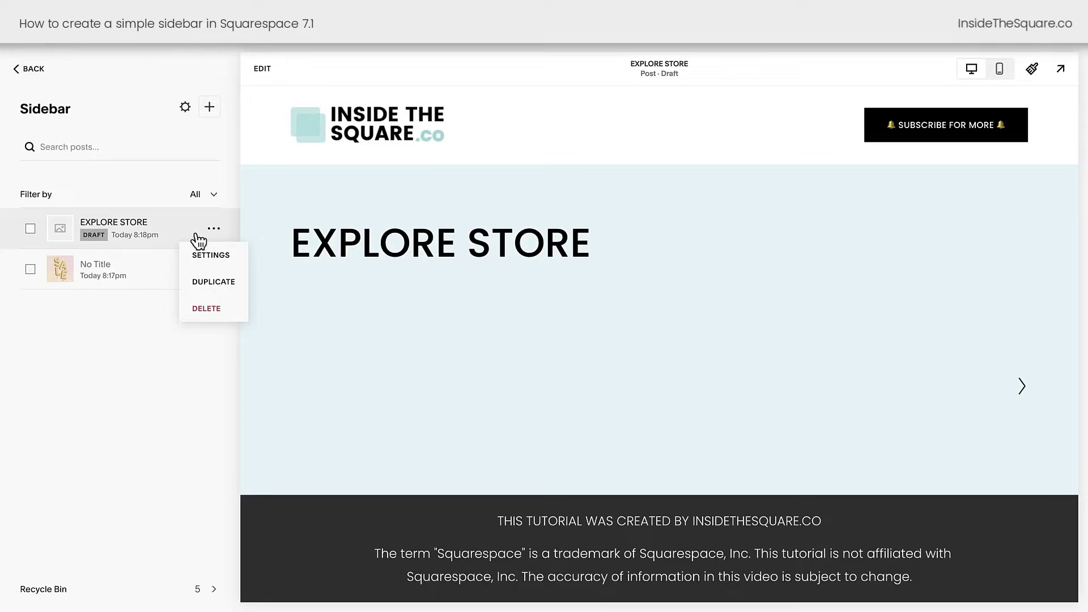
{"action": "left_click", "coordinate": [227, 256]}
{"action": "scroll", "coordinate": [550, 349], "scroll_direction": "down", "scroll_amount": 5}
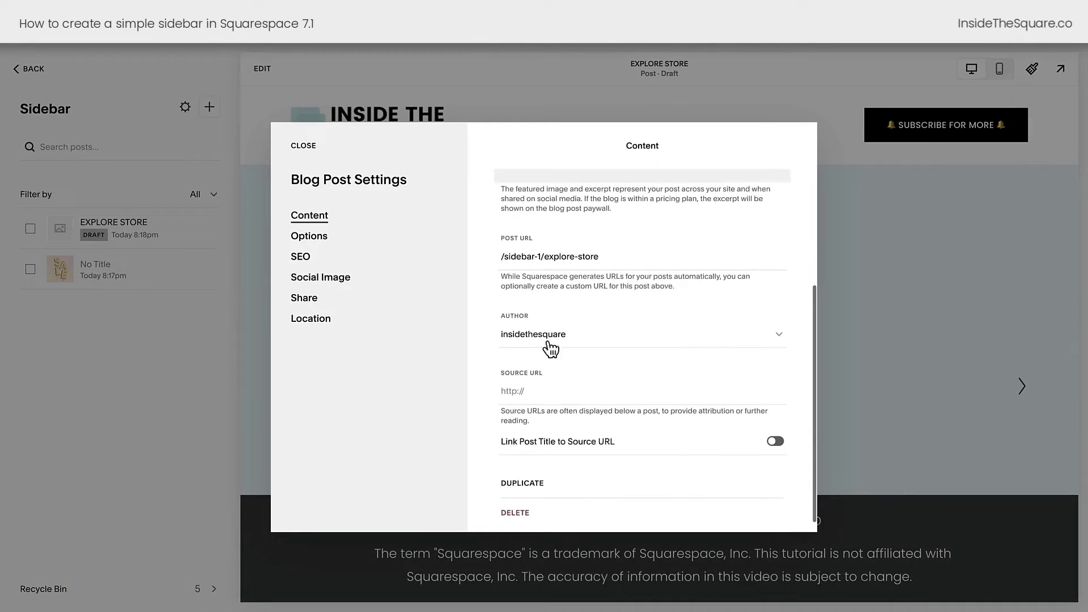
{"action": "left_click", "coordinate": [587, 427]}
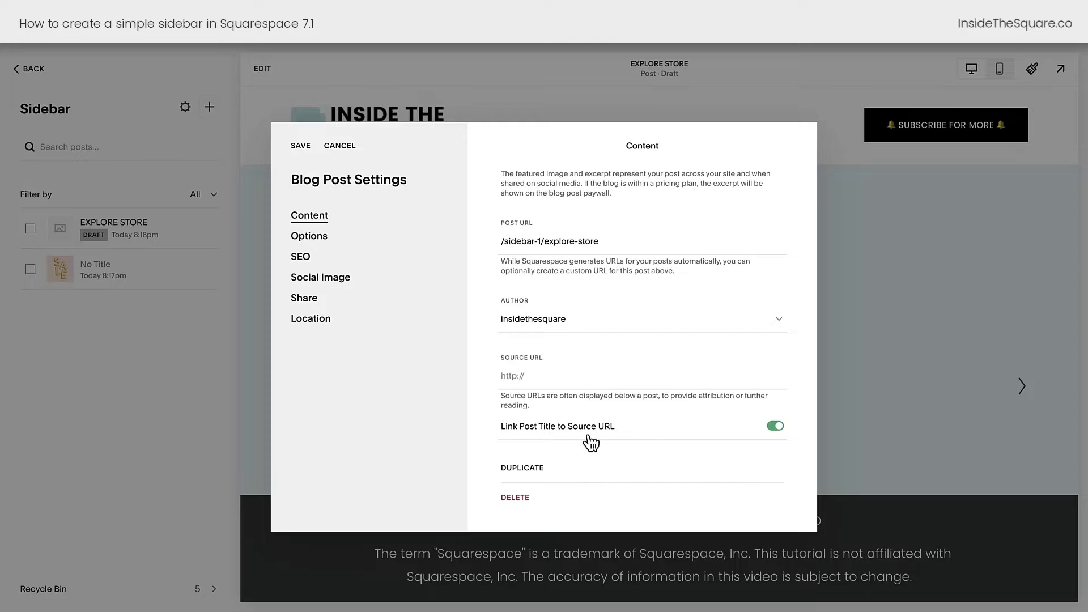
{"action": "left_click", "coordinate": [598, 376]}
{"action": "type", "text": "https://mywebsite.com/store"}
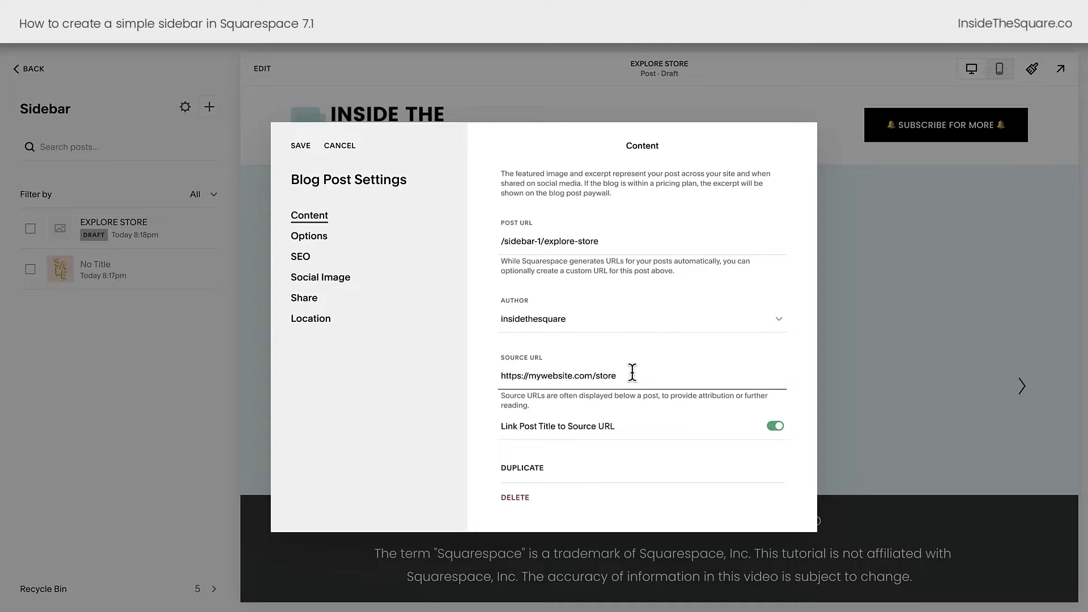
- Change the EXPLORE STORE post's status to Published, save its settings and dismiss the sharing dialog
{"action": "left_click", "coordinate": [322, 237]}
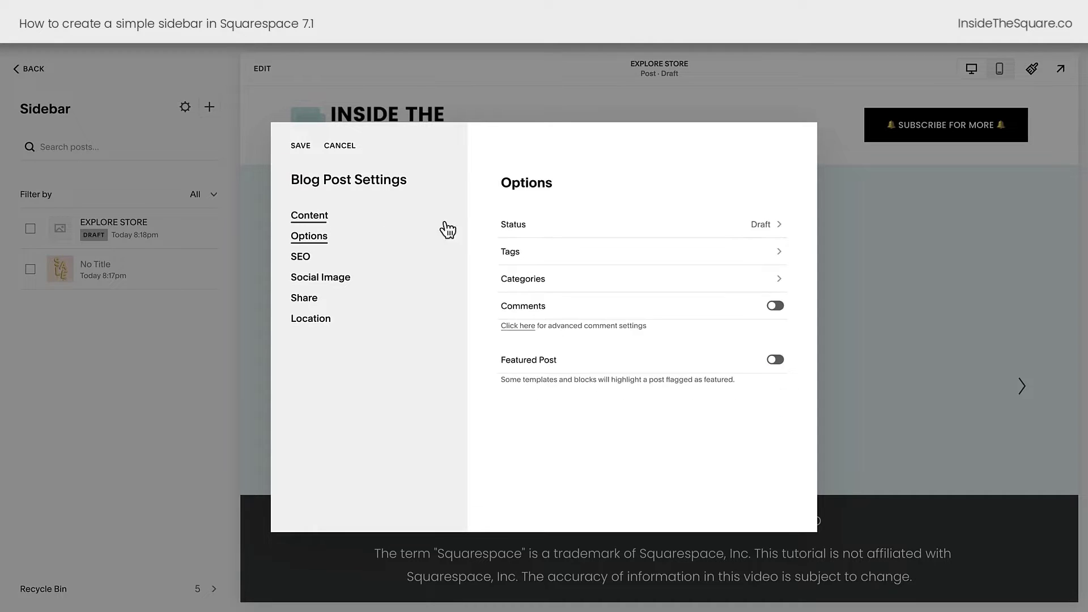
{"action": "left_click", "coordinate": [544, 225]}
{"action": "left_click", "coordinate": [568, 301]}
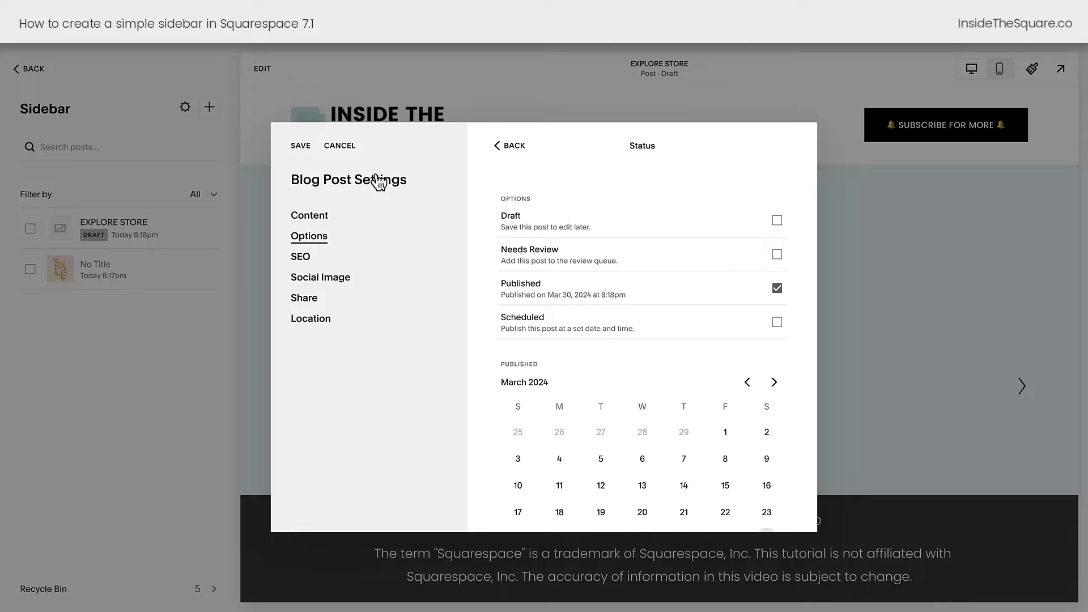
{"action": "left_click", "coordinate": [301, 146]}
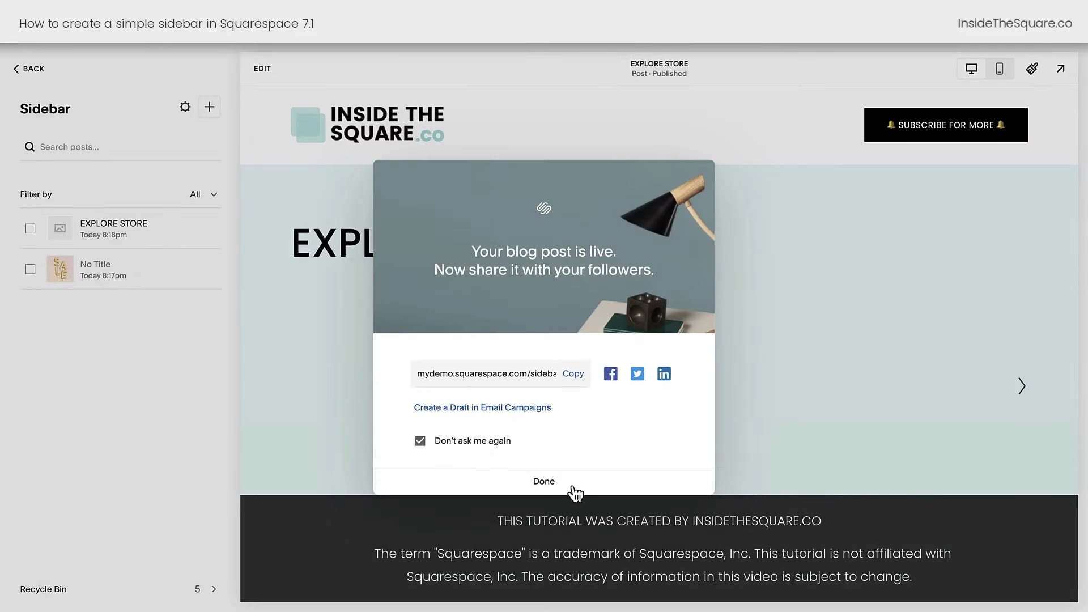
{"action": "left_click", "coordinate": [572, 487]}
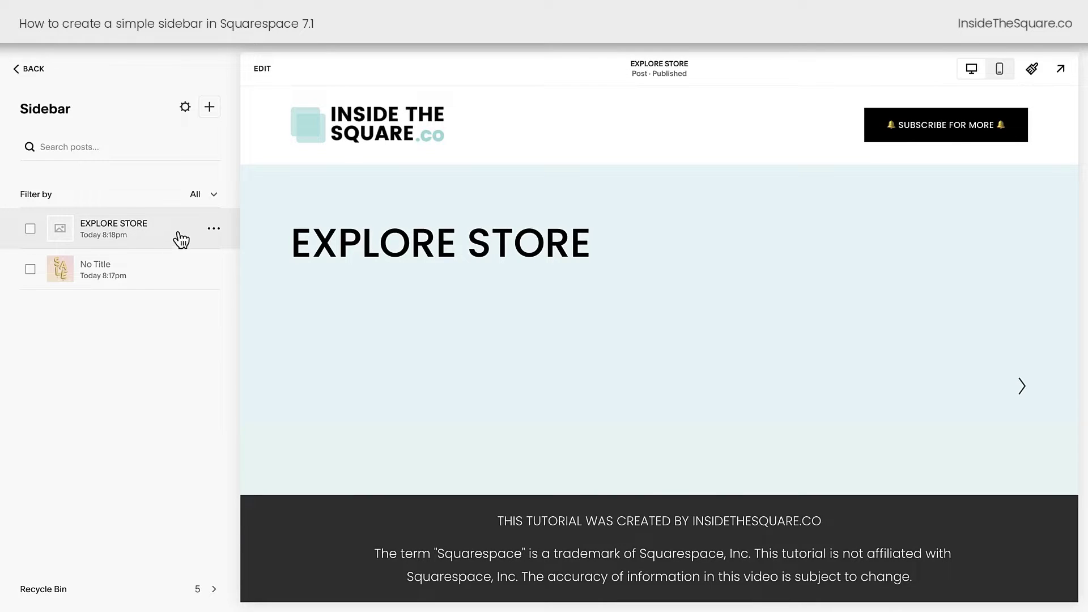
- Add a draft post titled INSTAGRAM to the Sidebar blog, save it and exit the editor
{"action": "left_click", "coordinate": [215, 116]}
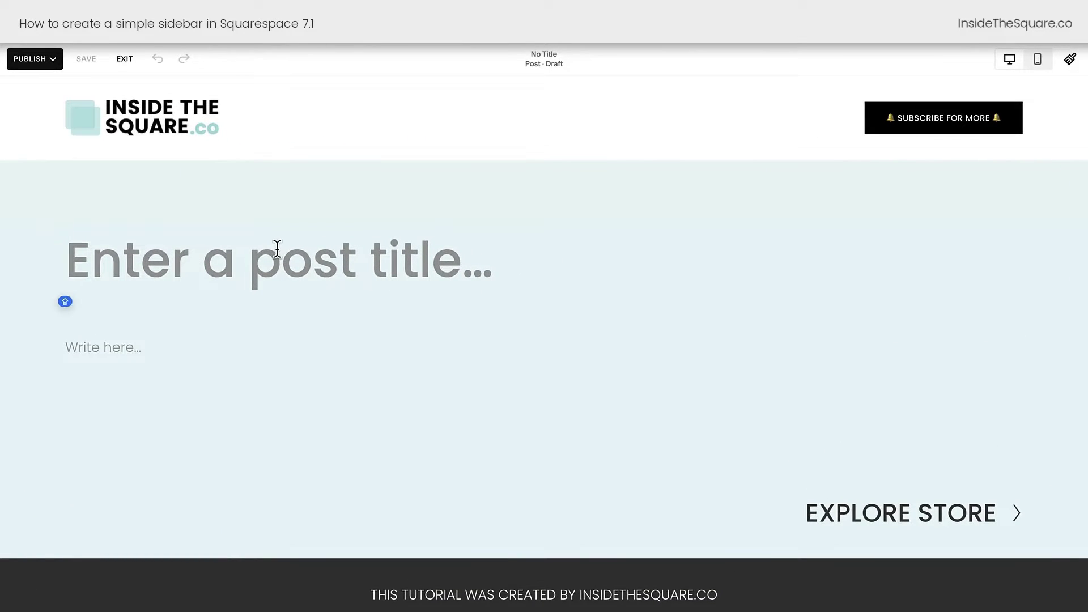
{"action": "type", "text": "INSTAGRAM"}
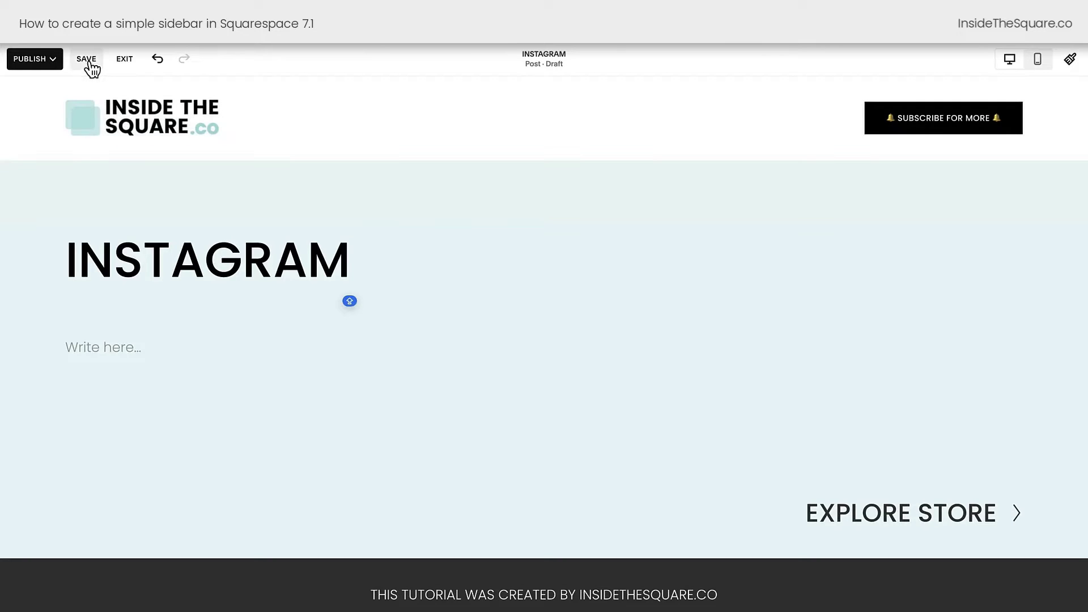
{"action": "left_click", "coordinate": [89, 63]}
{"action": "left_click", "coordinate": [125, 62]}
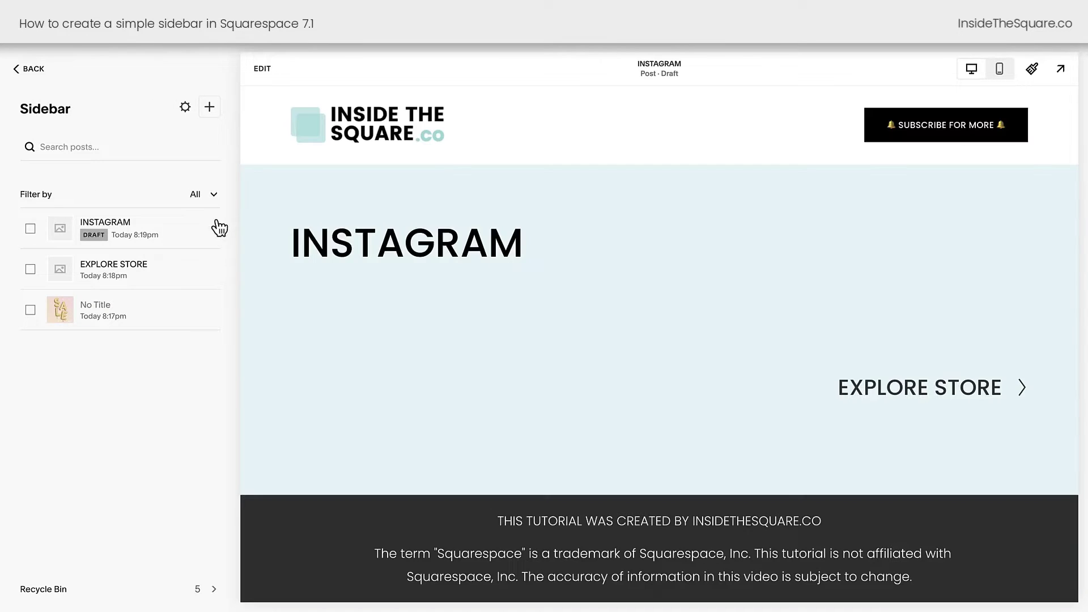
{"action": "left_click", "coordinate": [213, 228]}
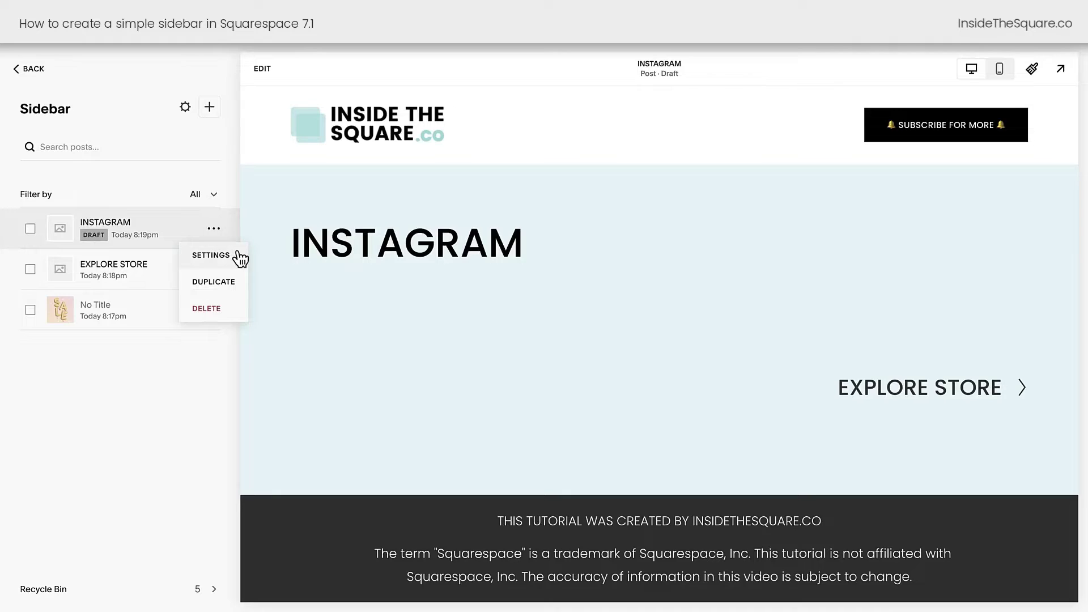
{"action": "left_click", "coordinate": [231, 255]}
{"action": "scroll", "coordinate": [618, 357], "scroll_direction": "down", "scroll_amount": 5}
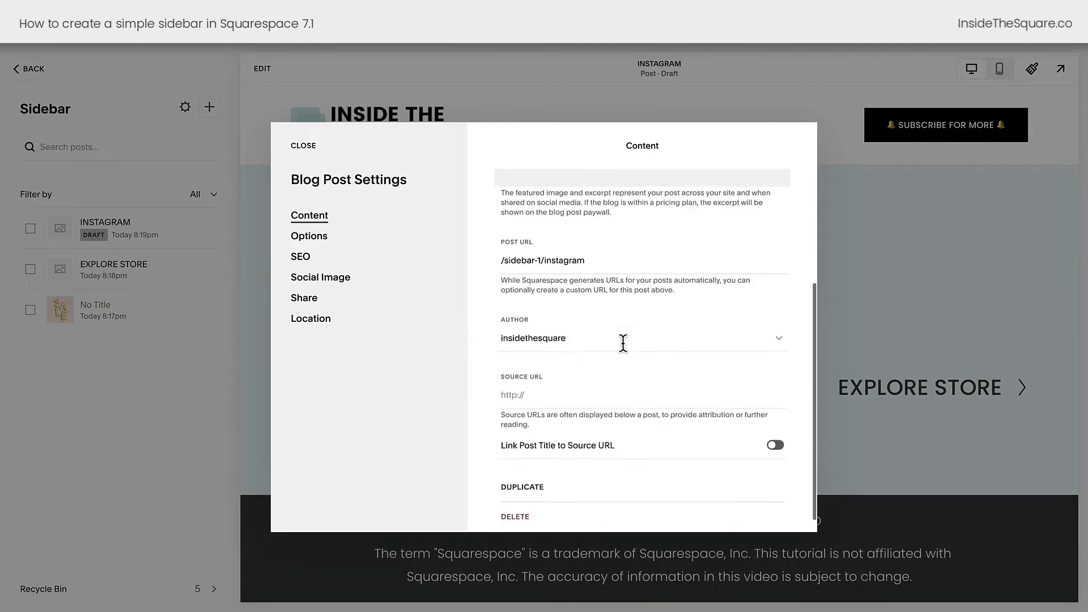
{"action": "left_click", "coordinate": [534, 369]}
{"action": "type", "text": "http"}
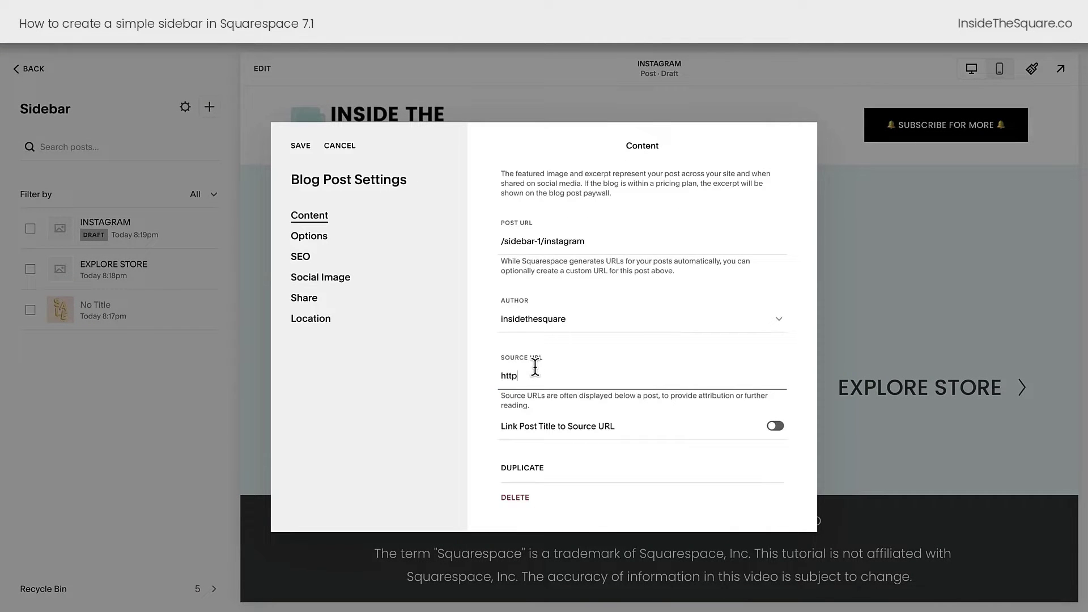
{"action": "type", "text": "s://instagram.com/thinkinsidethesquare"}
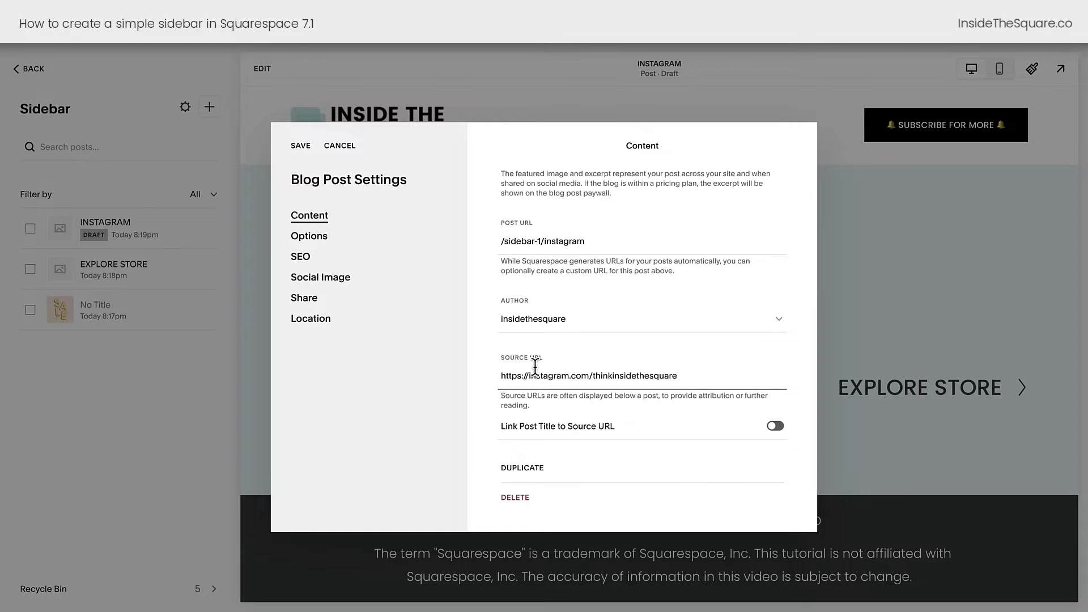
{"action": "scroll", "coordinate": [524, 380], "scroll_direction": "up", "scroll_amount": 1}
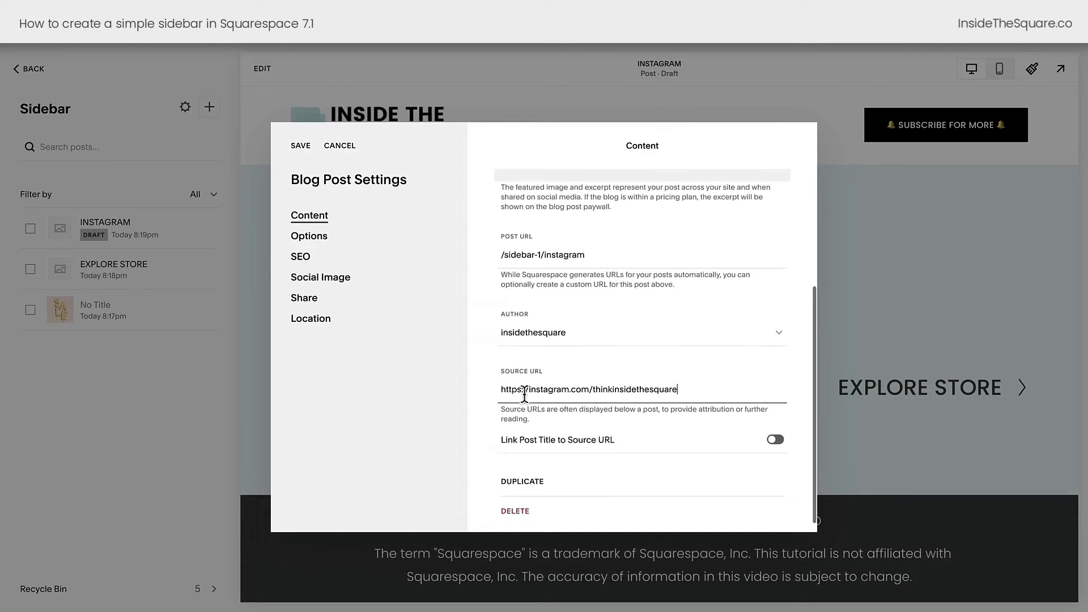
{"action": "left_click", "coordinate": [772, 441]}
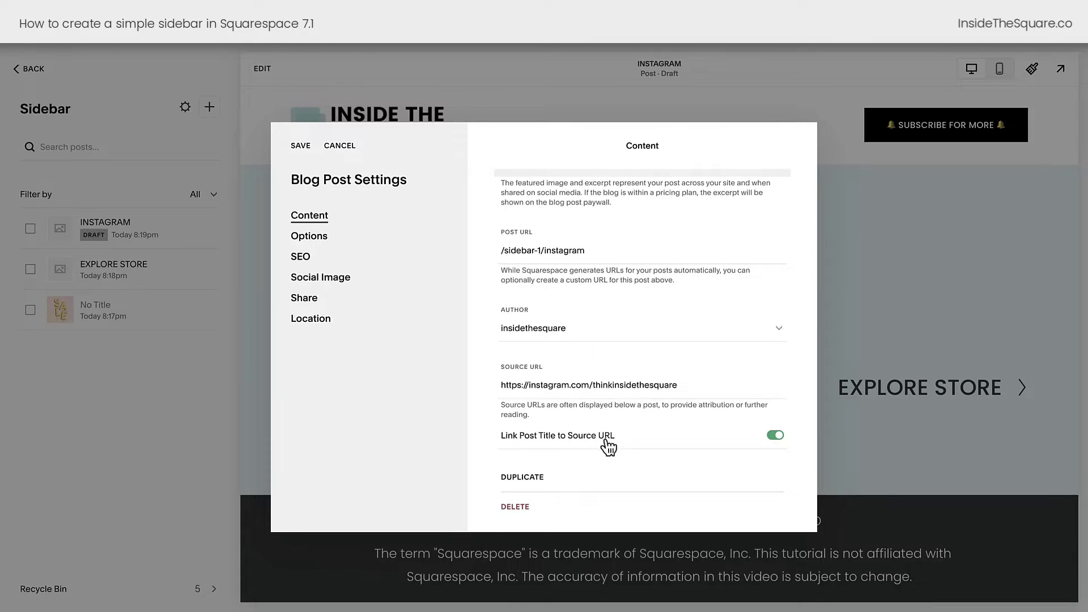
- Set the INSTAGRAM post's status to Published, save its settings and dismiss the sharing dialog
{"action": "left_click", "coordinate": [326, 237]}
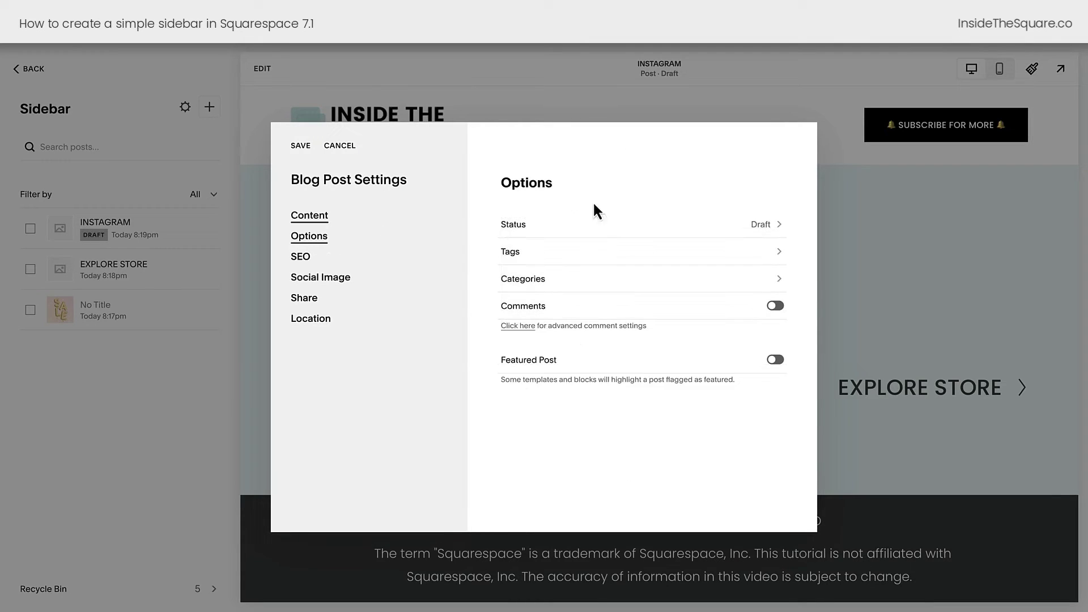
{"action": "left_click", "coordinate": [588, 227]}
{"action": "left_click", "coordinate": [568, 298]}
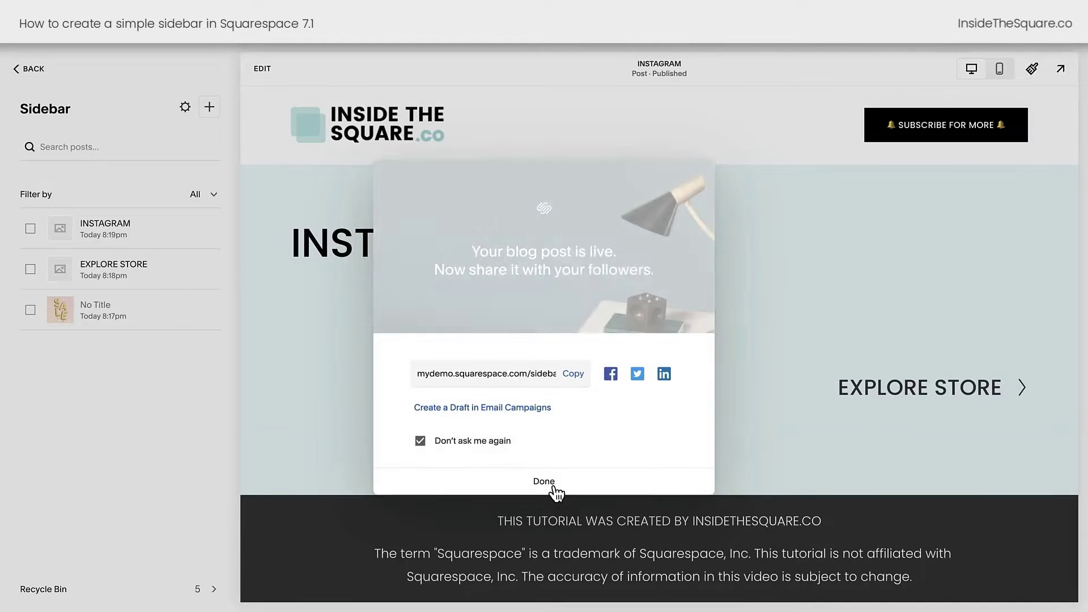
{"action": "left_click", "coordinate": [553, 489]}
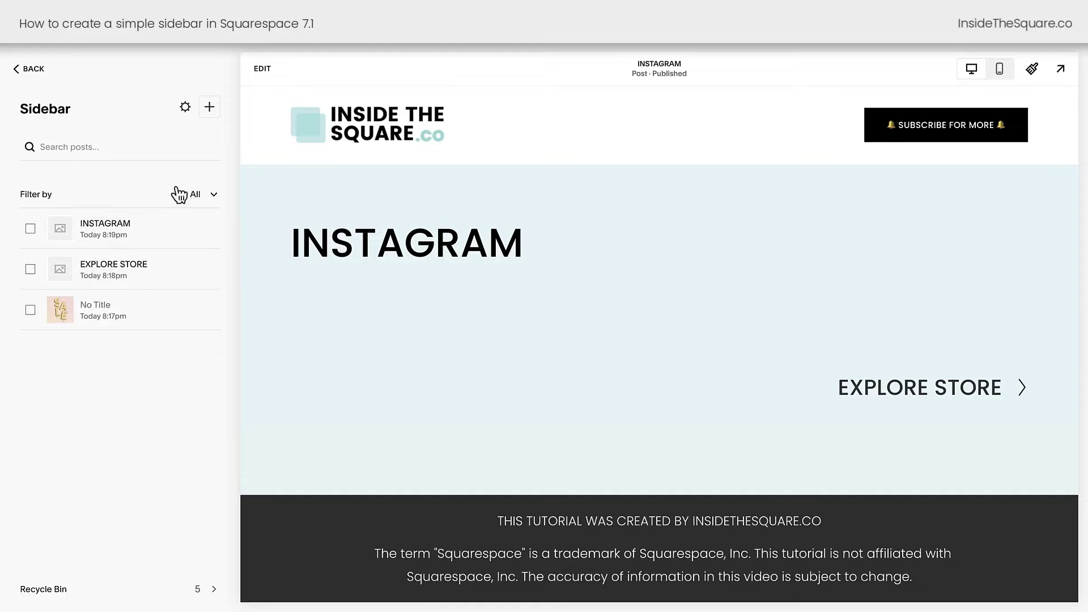
- Add a draft post titled CONTACT ME to the Sidebar blog, save it and exit the editor
{"action": "left_click", "coordinate": [209, 115]}
{"action": "type", "text": "CONTACT "}
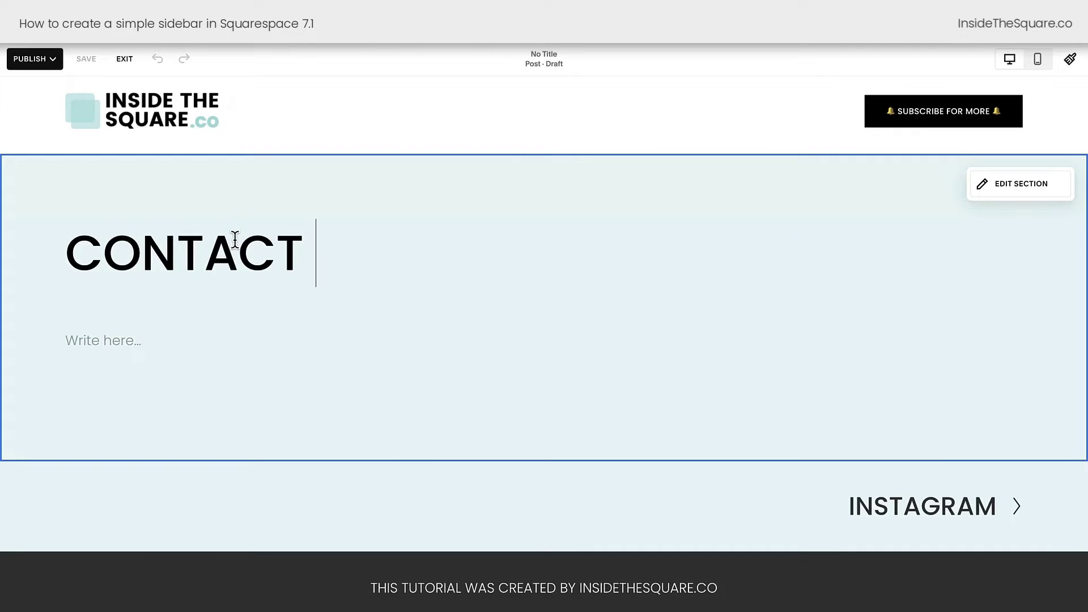
{"action": "type", "text": "ME"}
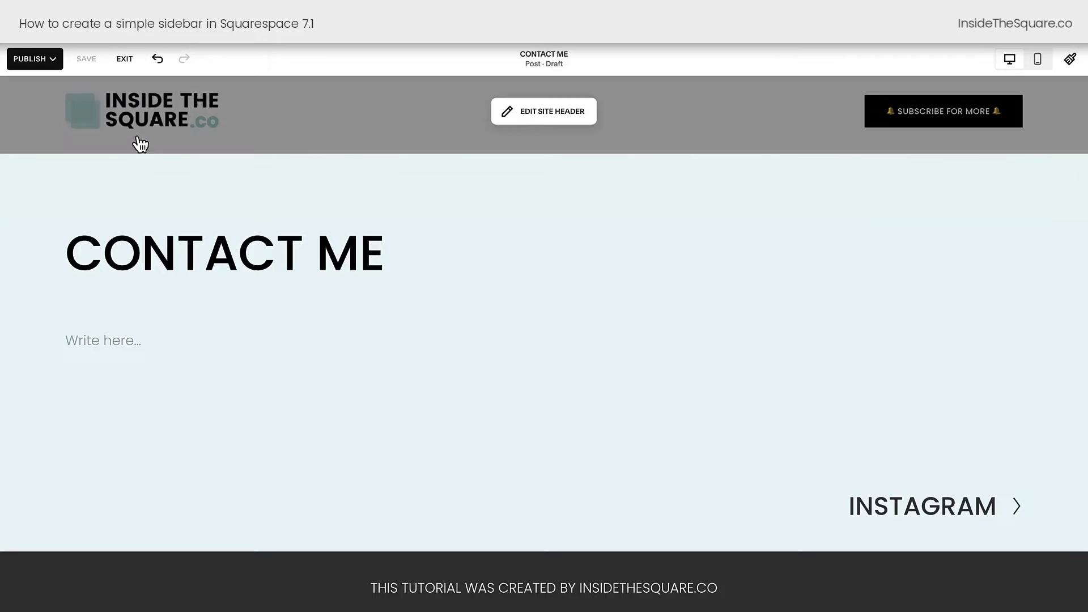
{"action": "left_click", "coordinate": [125, 58]}
{"action": "left_click", "coordinate": [214, 229]}
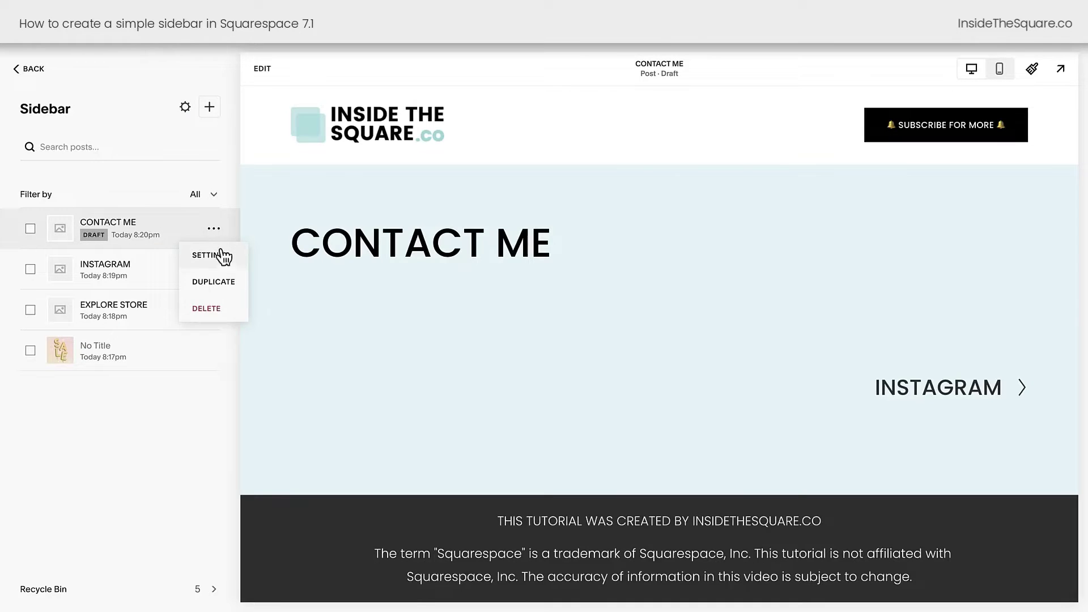
{"action": "left_click", "coordinate": [222, 256]}
{"action": "scroll", "coordinate": [536, 371], "scroll_direction": "down", "scroll_amount": 5}
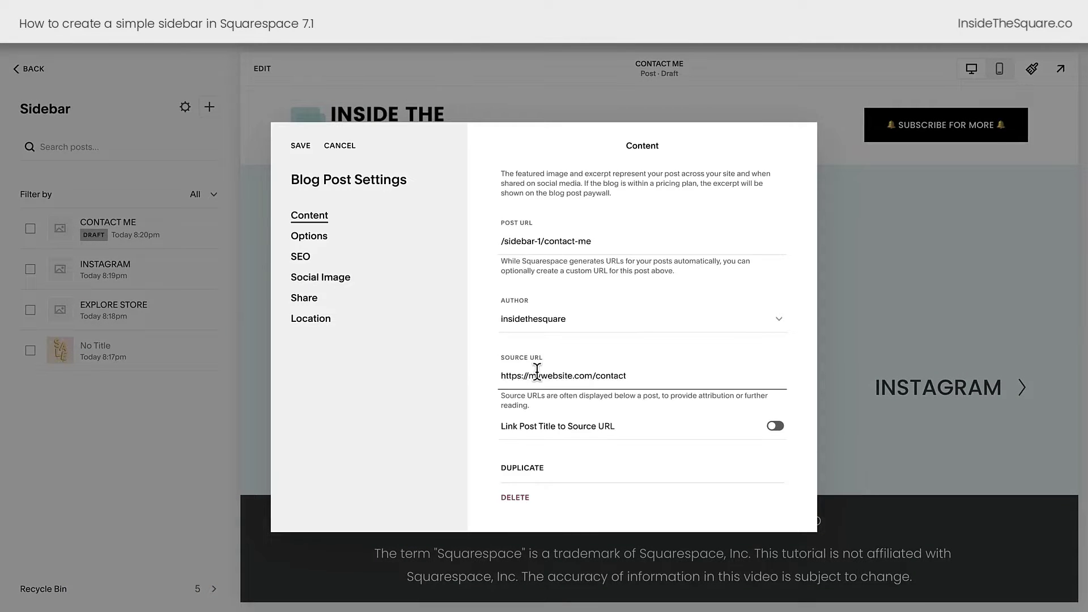
{"action": "scroll", "coordinate": [537, 371], "scroll_direction": "up", "scroll_amount": 1}
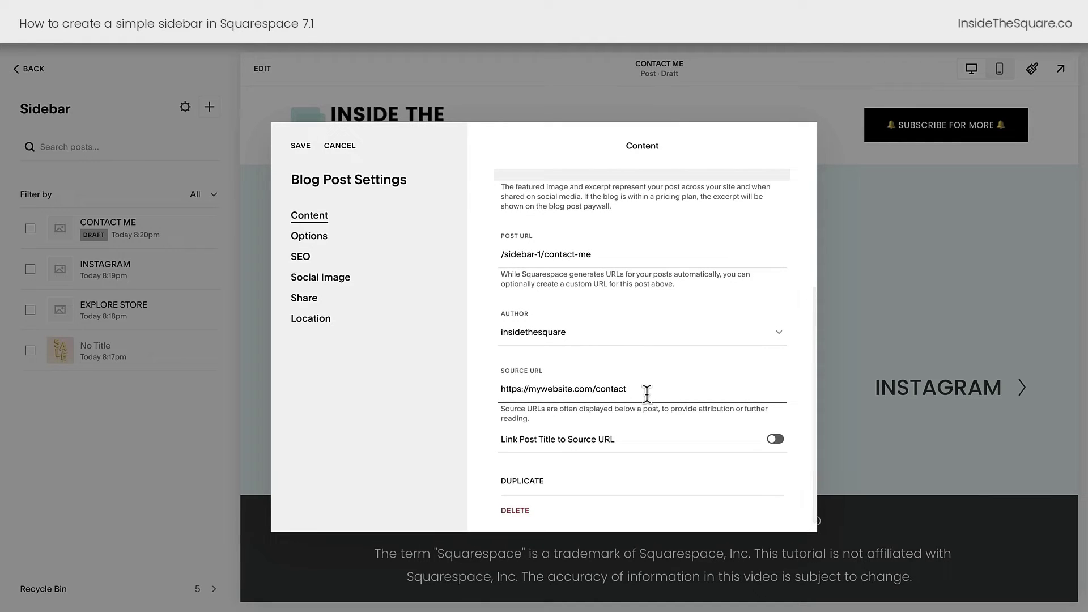
{"action": "left_click", "coordinate": [775, 441]}
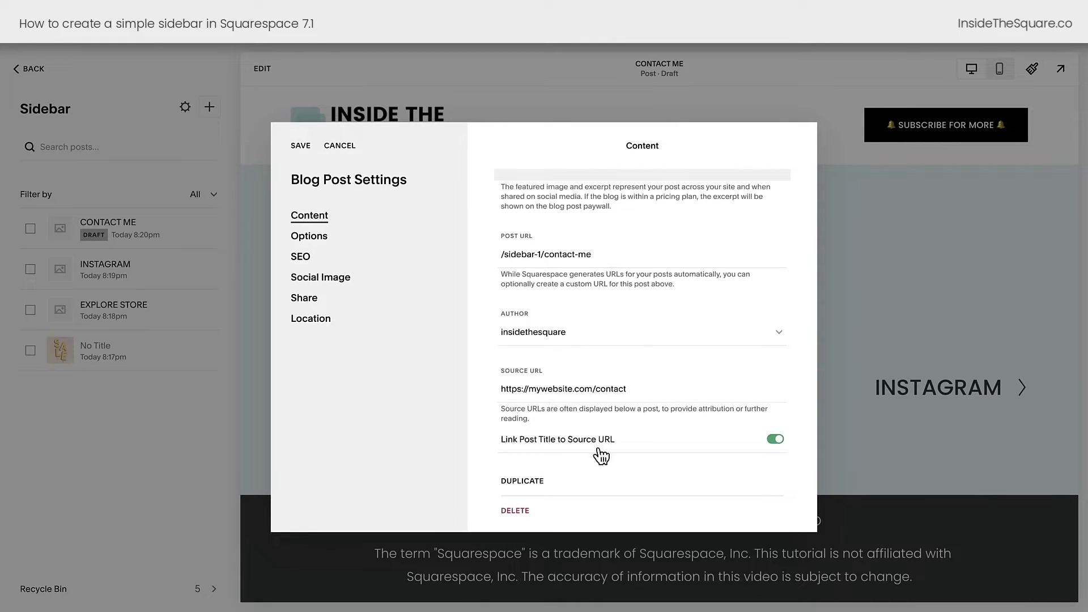
- Set the CONTACT ME post's status to Published, save its settings and dismiss the sharing dialog
{"action": "left_click", "coordinate": [344, 239]}
{"action": "left_click", "coordinate": [583, 233]}
{"action": "left_click", "coordinate": [590, 292]}
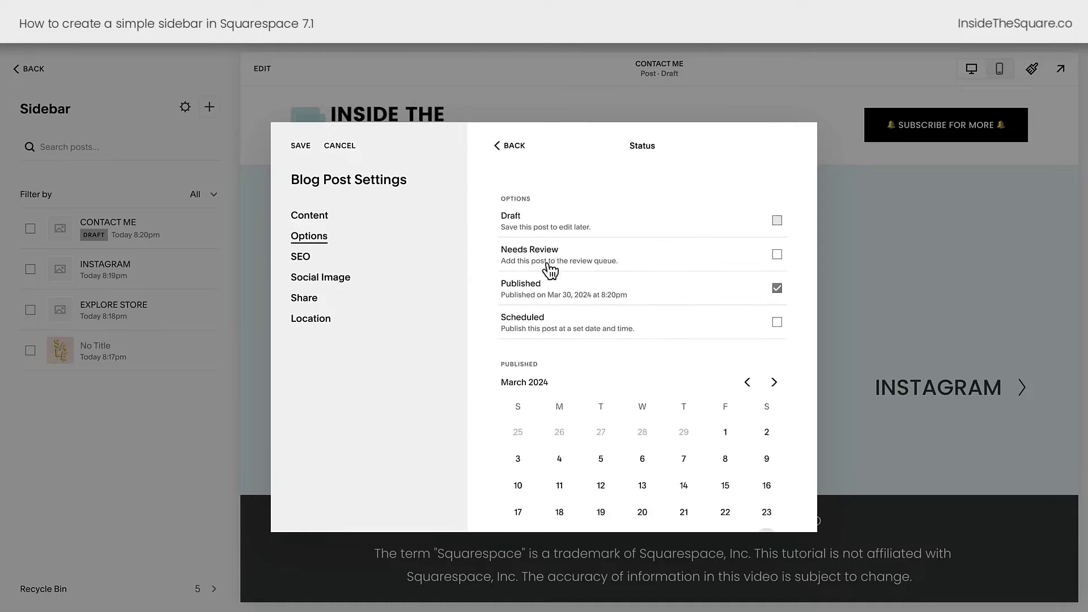
{"action": "left_click", "coordinate": [303, 149]}
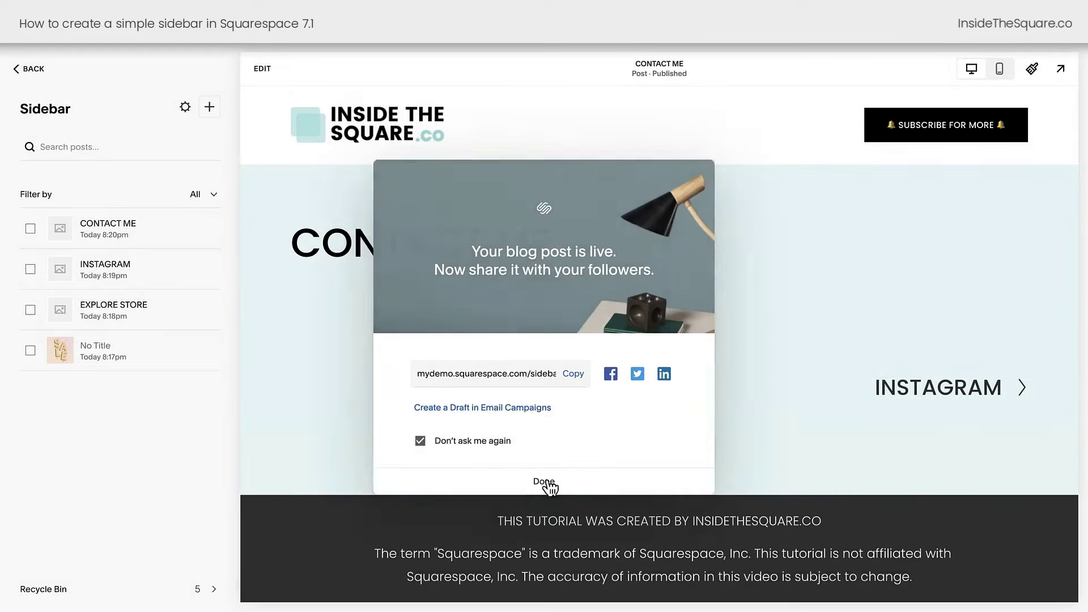
{"action": "left_click", "coordinate": [547, 482]}
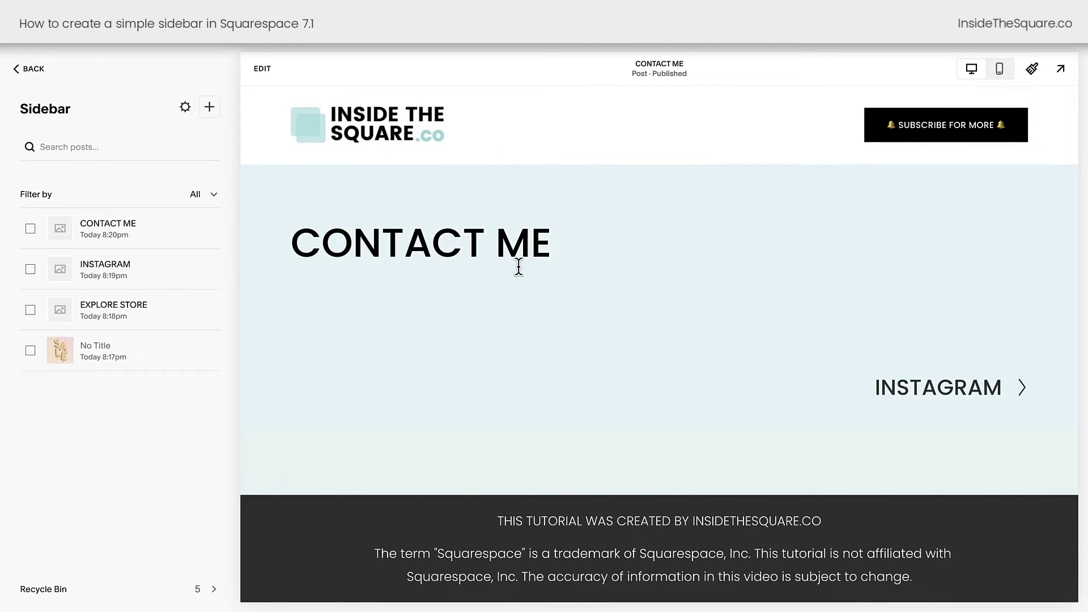
- Add an untitled draft post to the Sidebar blog, exit its editor and open the post's settings
{"action": "left_click", "coordinate": [210, 107]}
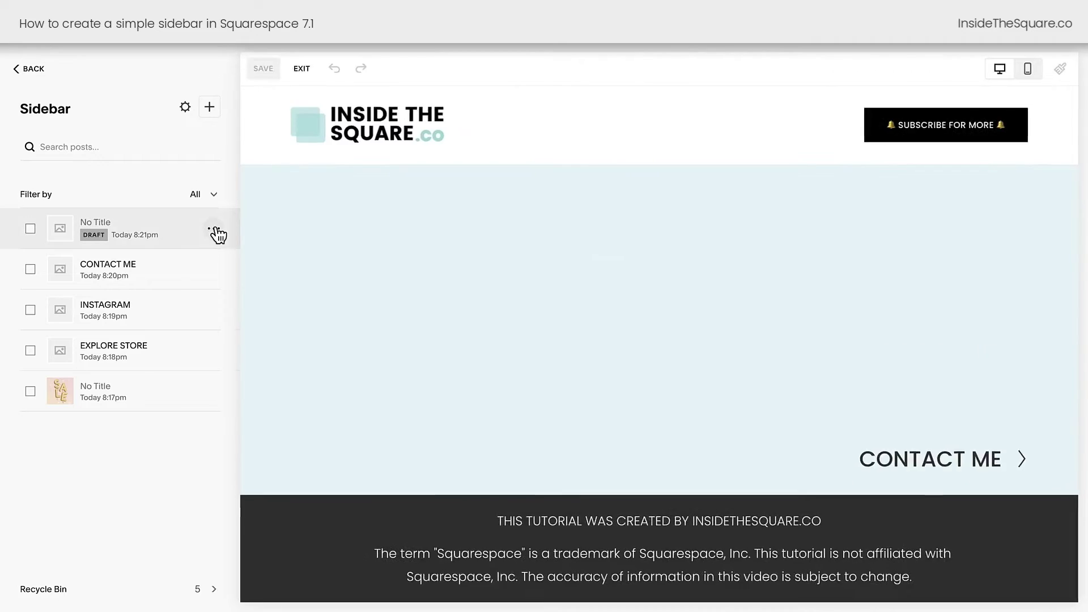
{"action": "left_click", "coordinate": [215, 229]}
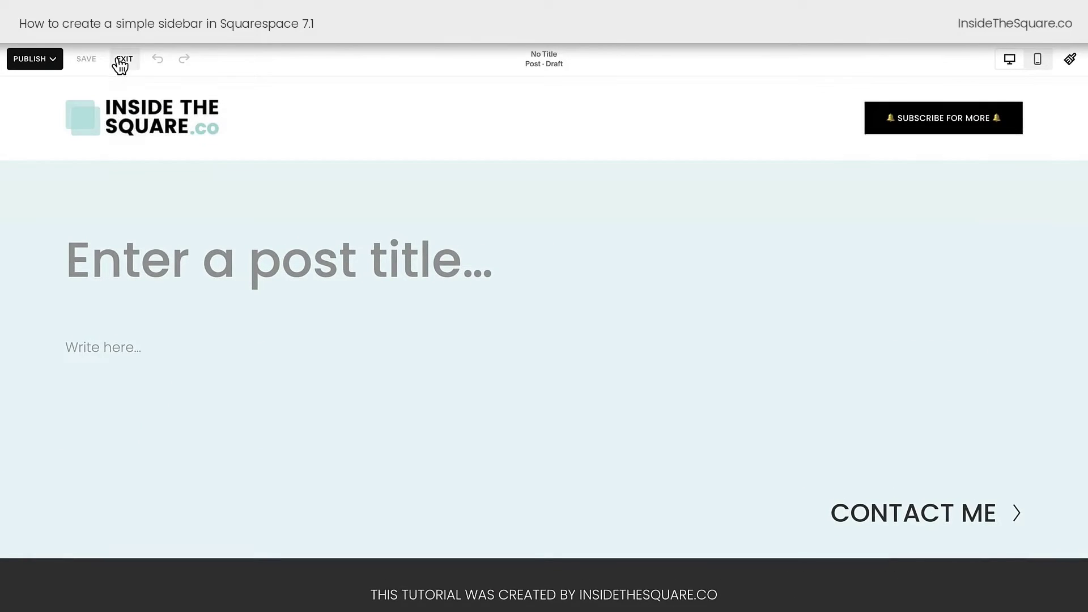
{"action": "left_click", "coordinate": [122, 57]}
{"action": "left_click", "coordinate": [214, 233]}
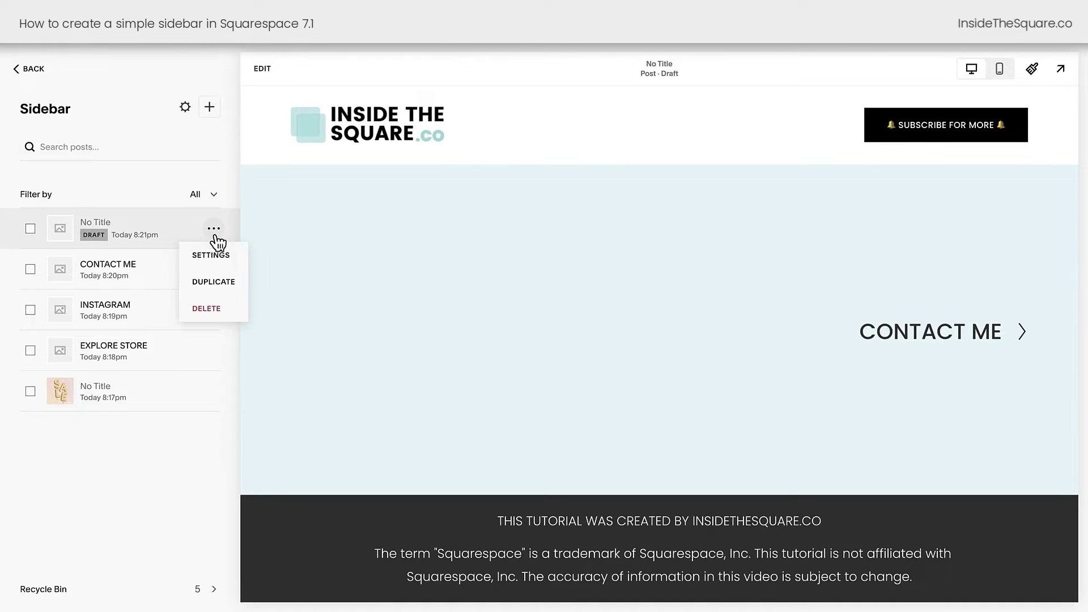
{"action": "left_click", "coordinate": [219, 255]}
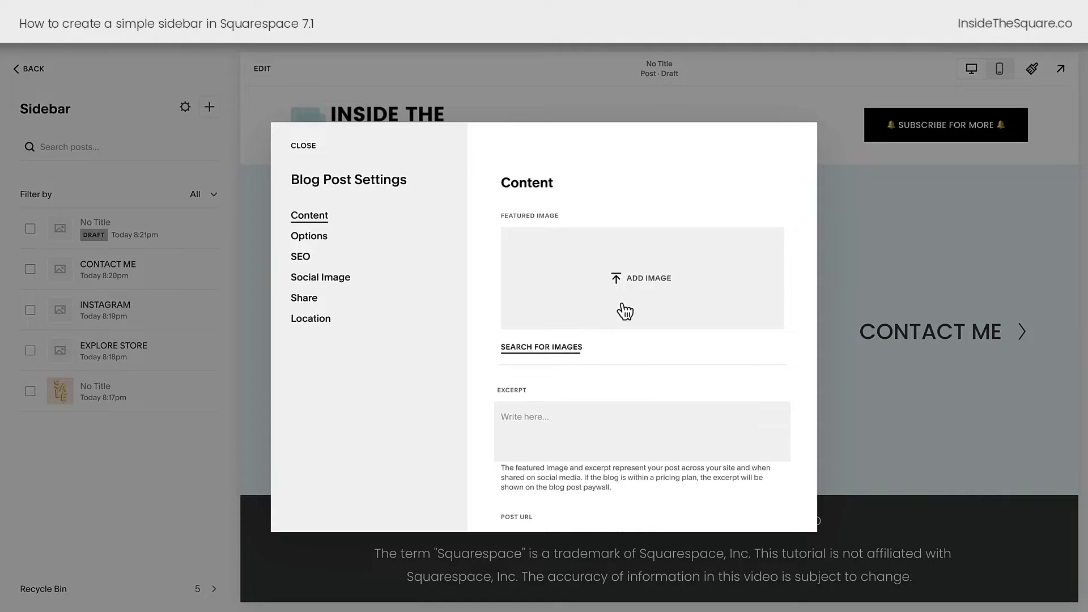
- Set the untitled draft's featured image to the portrait of the woman with a notebook from My Library
{"action": "left_click", "coordinate": [557, 353]}
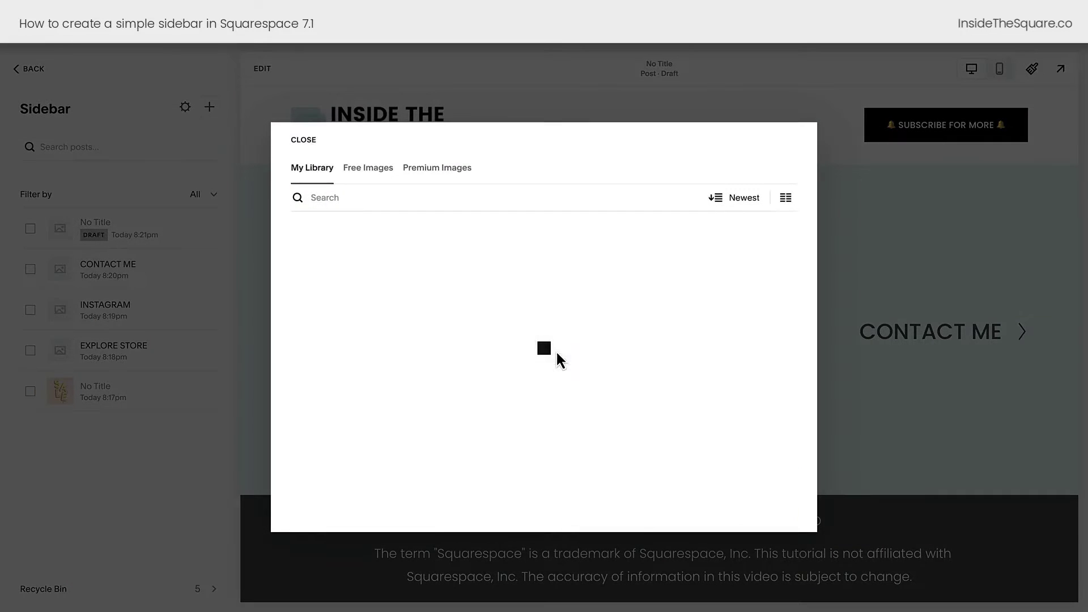
{"action": "left_click", "coordinate": [386, 394]}
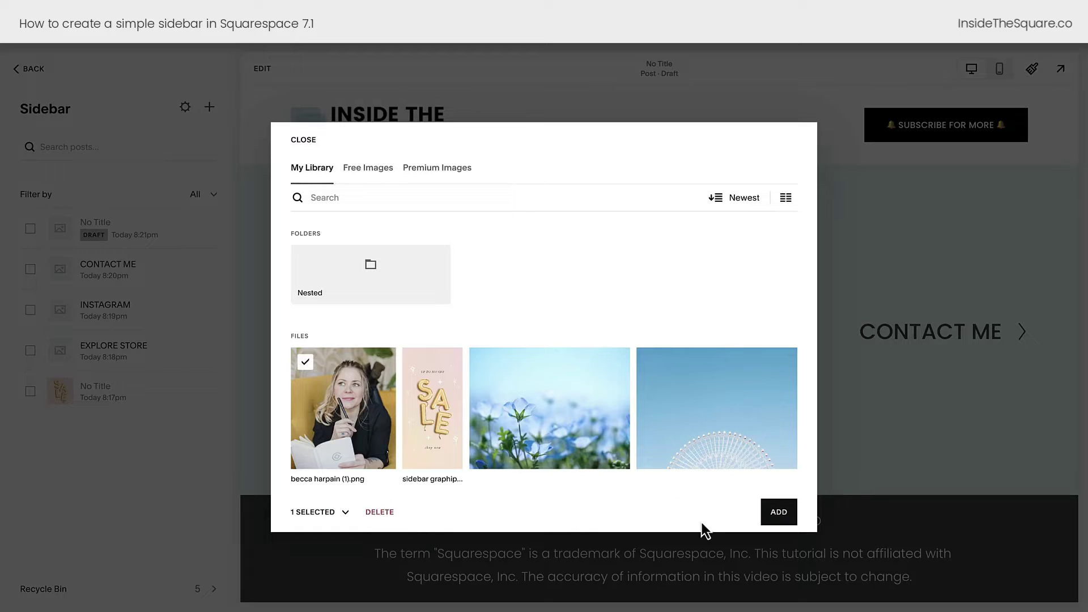
{"action": "left_click", "coordinate": [778, 513]}
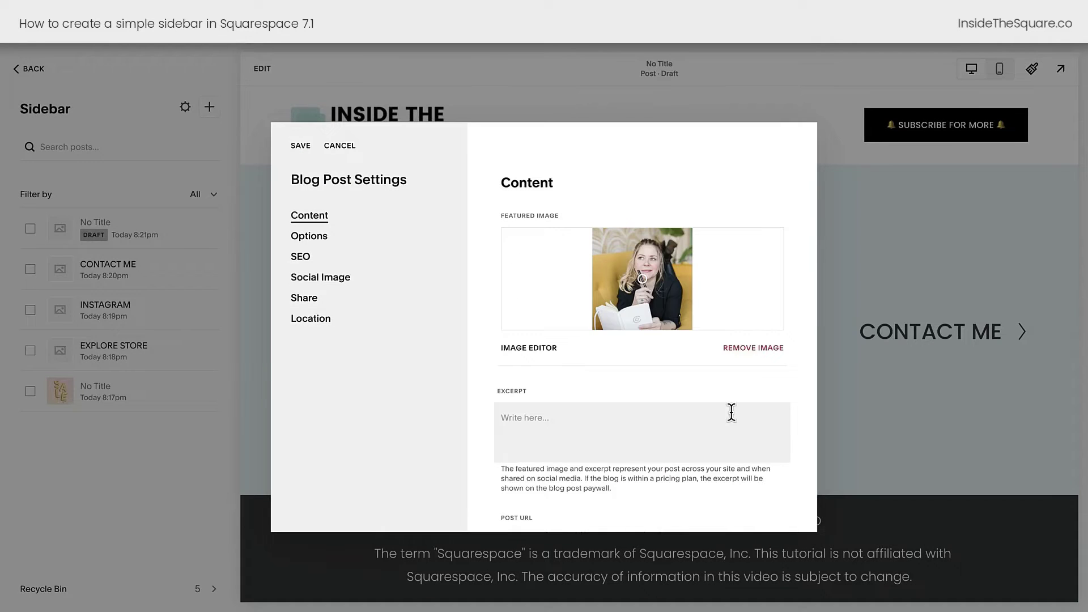
- Fill the post's excerpt with a greeting introducing the author by first name and the line "I teach people how to creatively customize Squarespace."
{"action": "scroll", "coordinate": [730, 411], "scroll_direction": "down", "scroll_amount": 3}
{"action": "scroll", "coordinate": [732, 417], "scroll_direction": "up", "scroll_amount": 1}
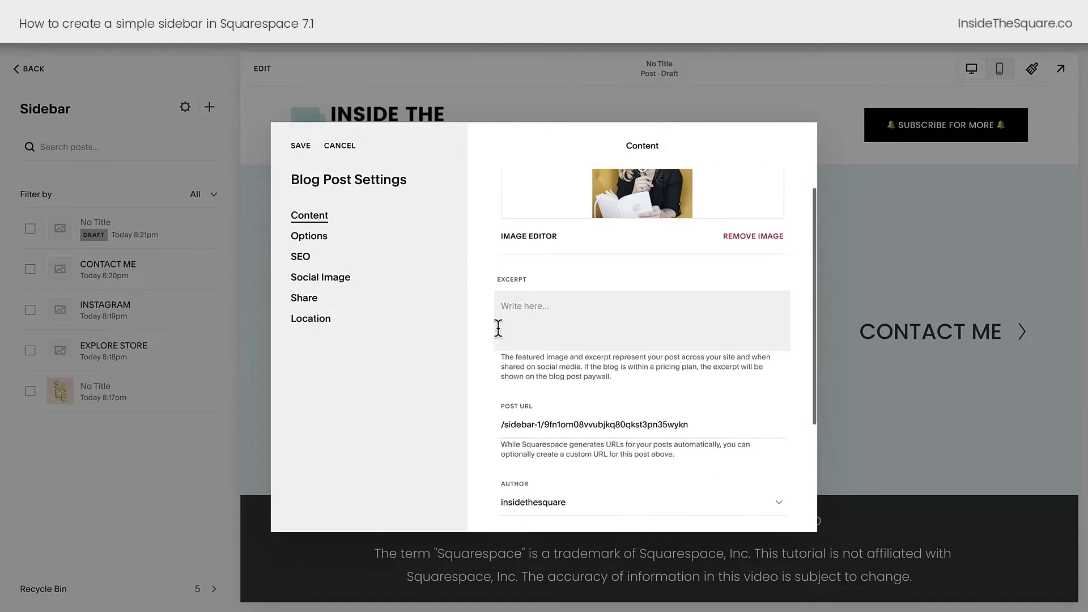
{"action": "left_click", "coordinate": [536, 301]}
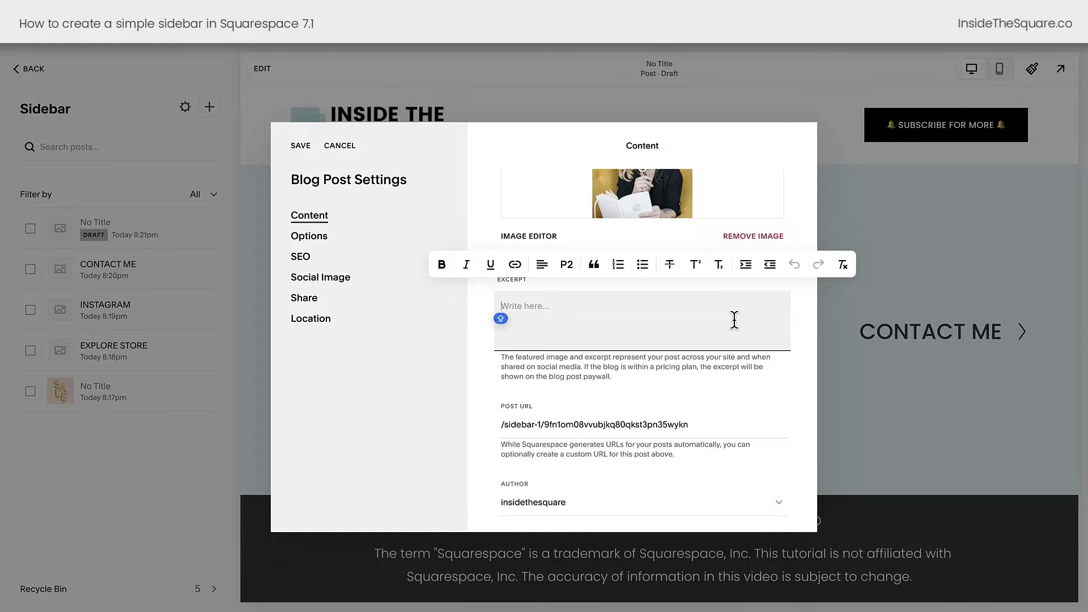
{"action": "key", "text": "ctrl+v"}
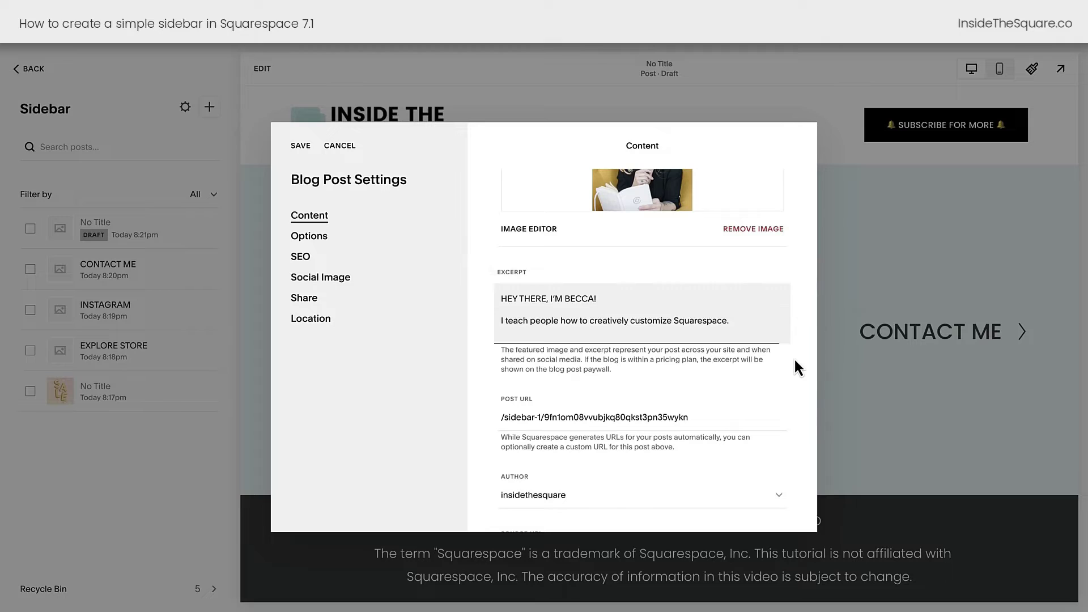
{"action": "left_click", "coordinate": [795, 362]}
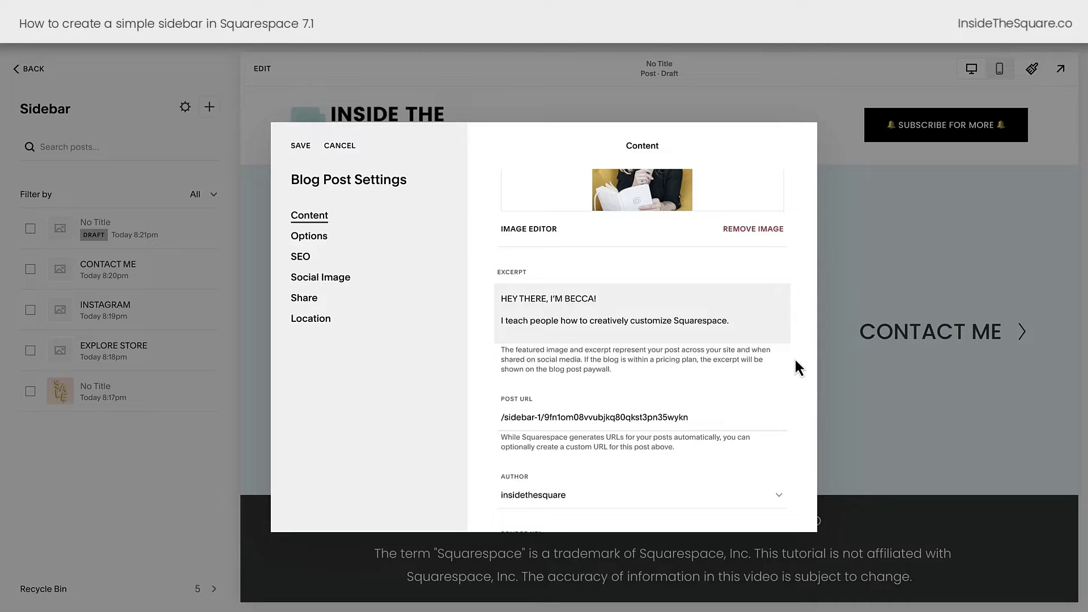
- Set the portrait post's status to Published, save its settings and dismiss the sharing dialog
{"action": "scroll", "coordinate": [795, 358], "scroll_direction": "down", "scroll_amount": 3}
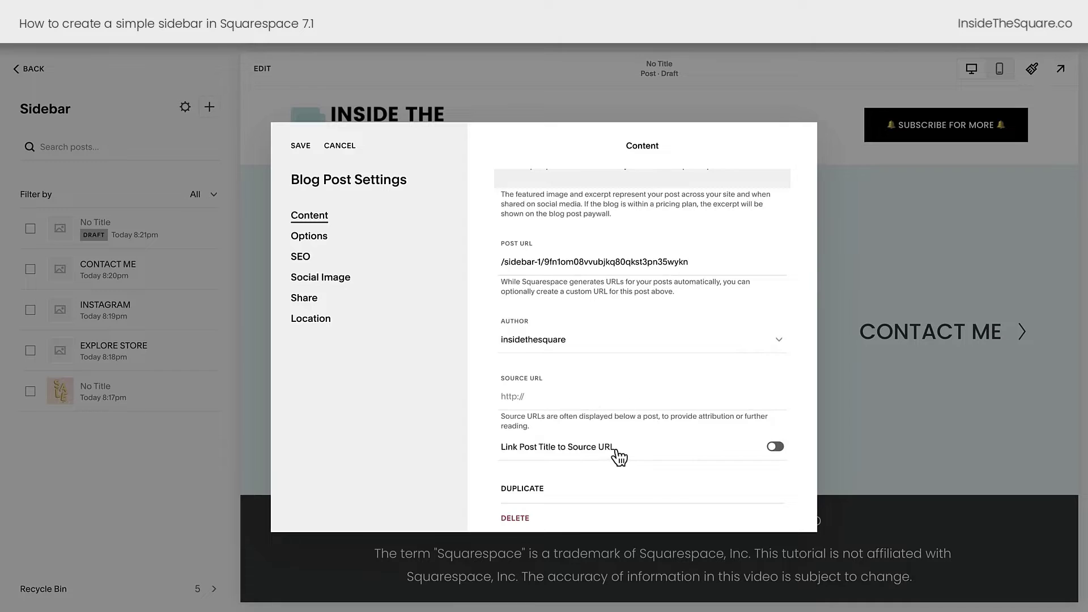
{"action": "scroll", "coordinate": [627, 452], "scroll_direction": "up", "scroll_amount": 5}
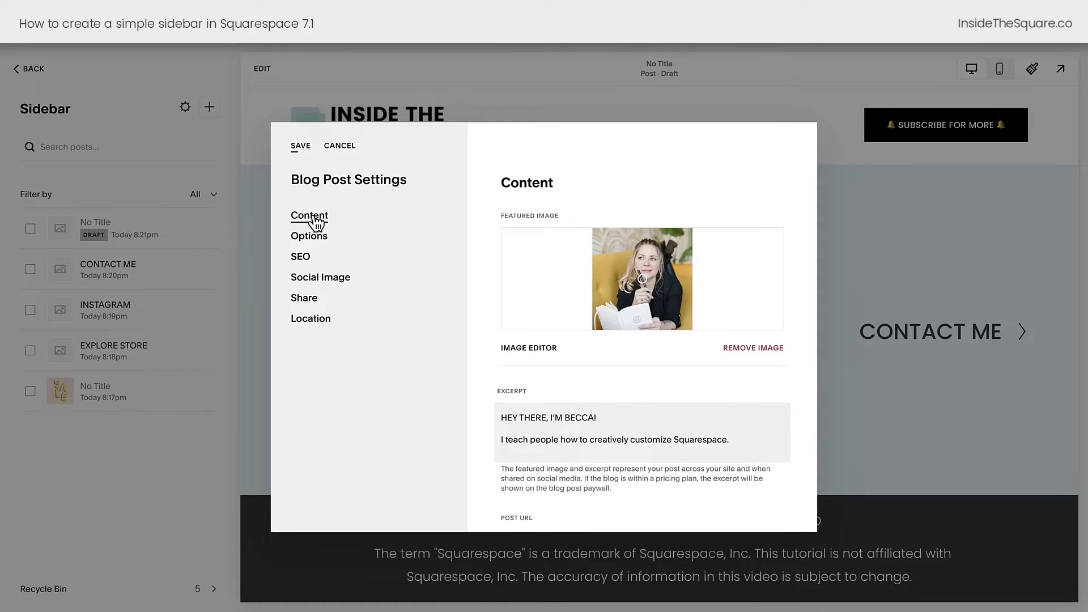
{"action": "left_click", "coordinate": [315, 238]}
{"action": "left_click", "coordinate": [645, 232]}
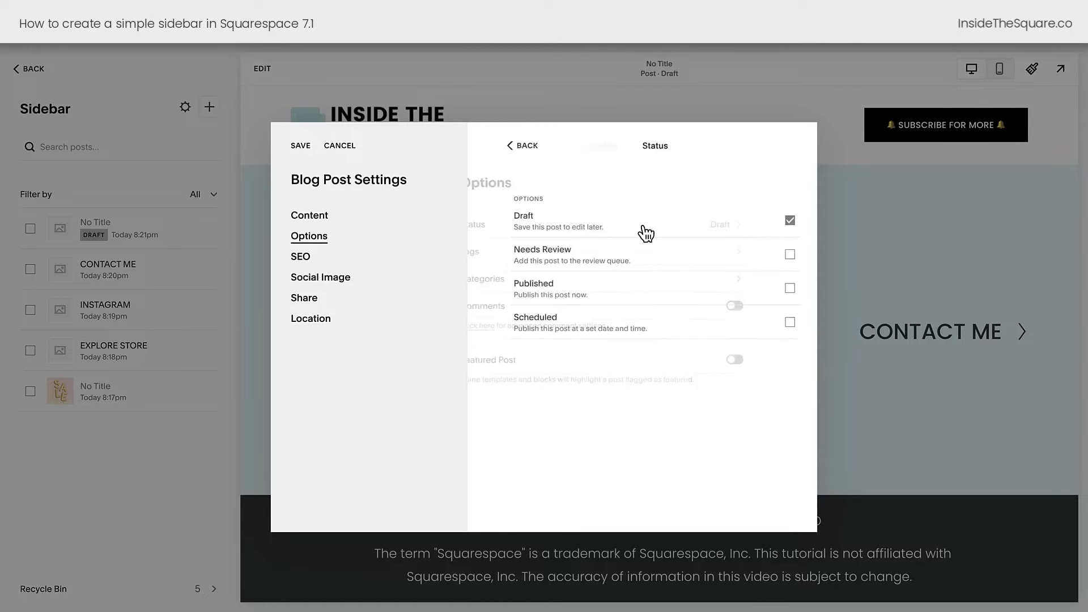
{"action": "left_click", "coordinate": [593, 297]}
{"action": "left_click", "coordinate": [306, 146]}
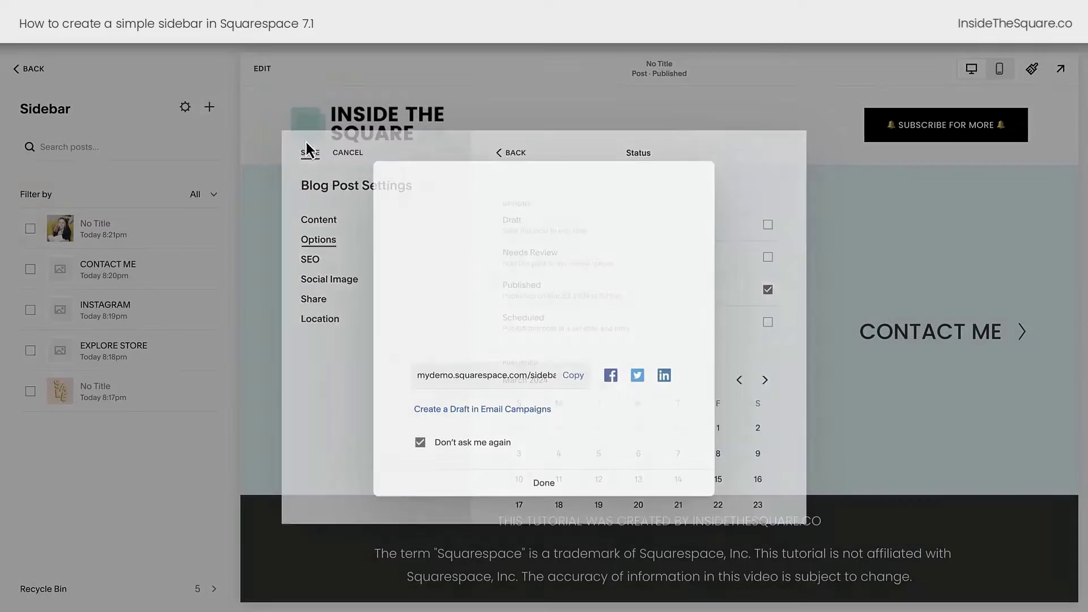
{"action": "left_click", "coordinate": [545, 483]}
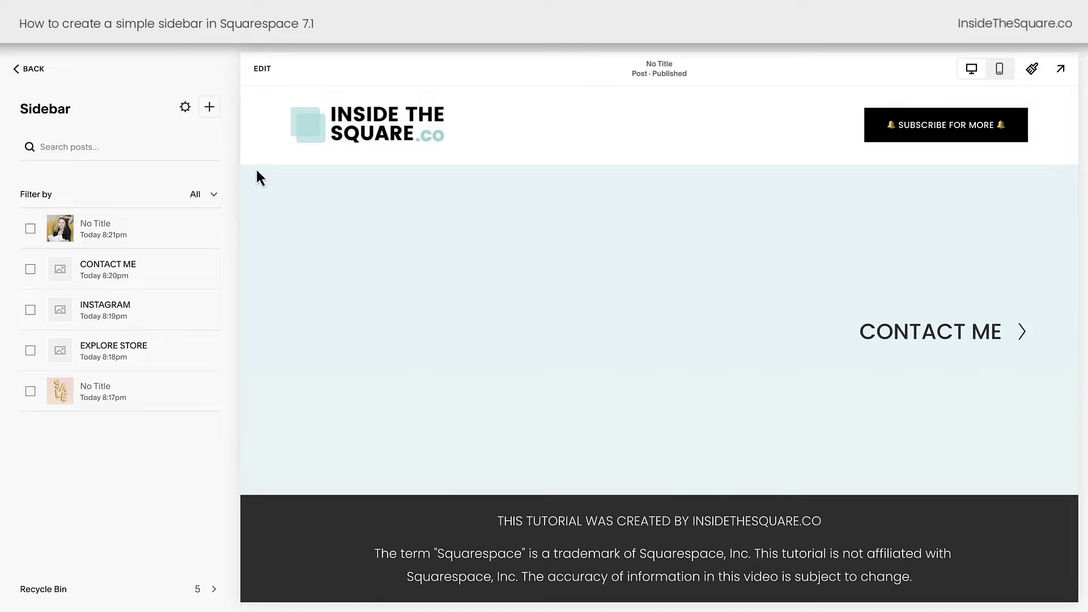
- Open the post "How to add a simple sidebar to a Squarespace blog post" from the Blog page for editing
{"action": "left_click", "coordinate": [35, 69]}
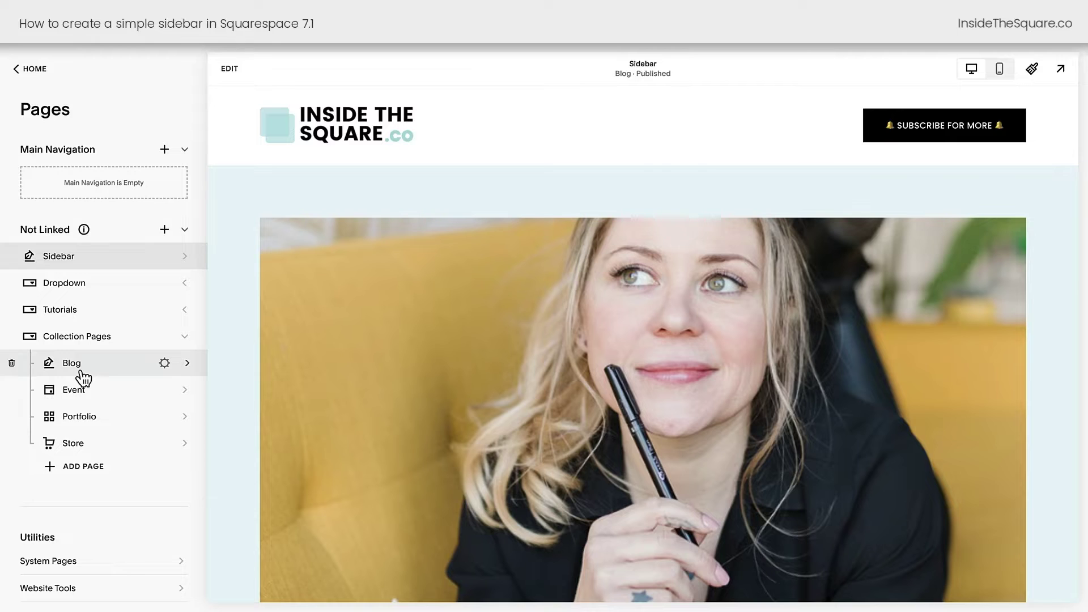
{"action": "left_click", "coordinate": [81, 372]}
{"action": "left_click", "coordinate": [380, 280]}
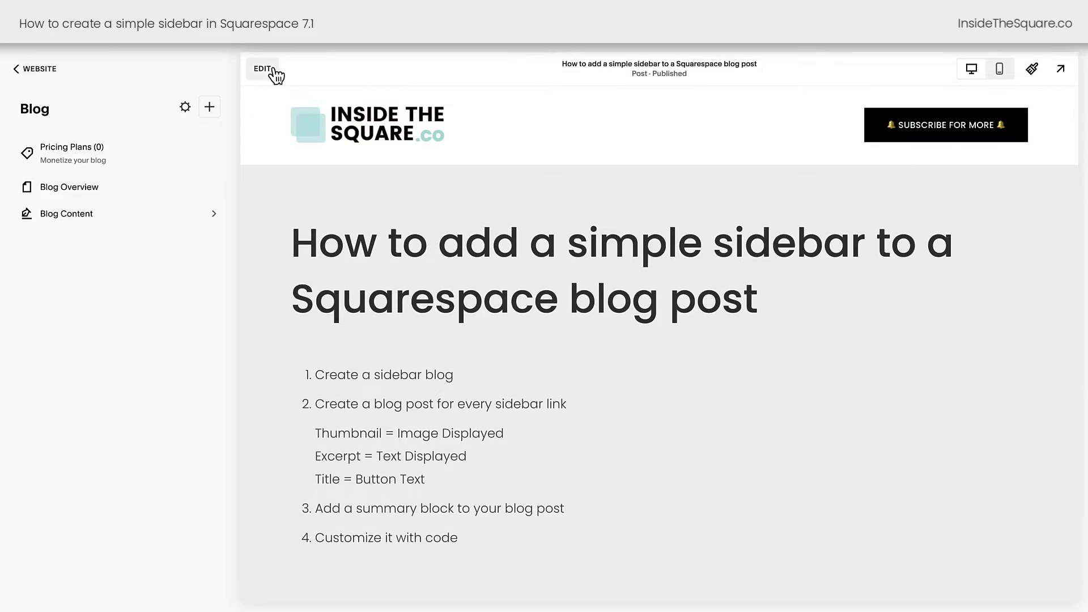
{"action": "left_click", "coordinate": [264, 68]}
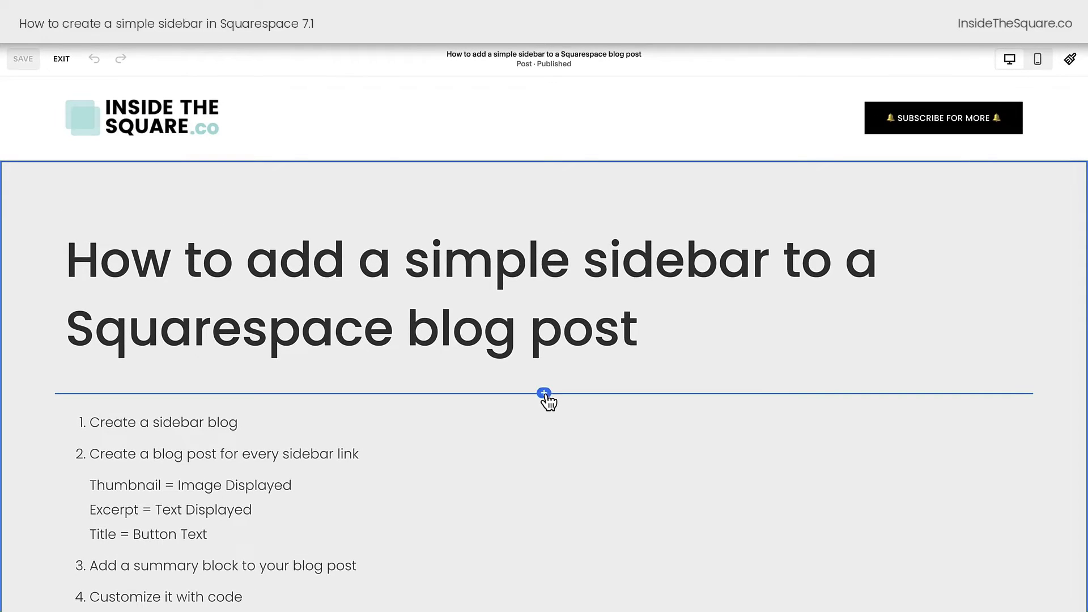
- Insert a Summary block between the post title and the numbered list, with the Sidebar blog as its source page
{"action": "left_click", "coordinate": [545, 394]}
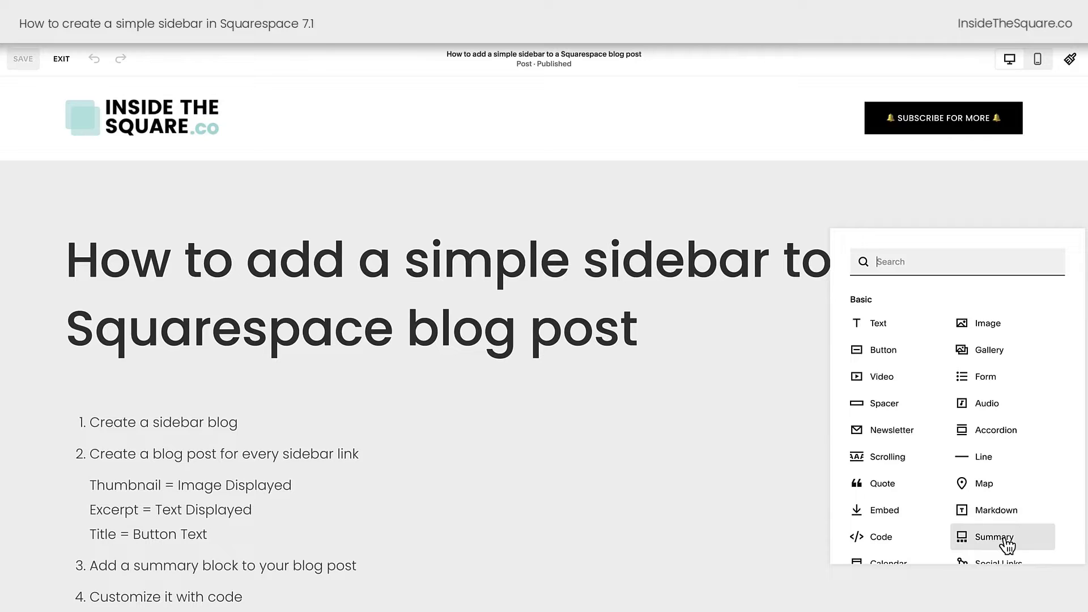
{"action": "left_click", "coordinate": [976, 535]}
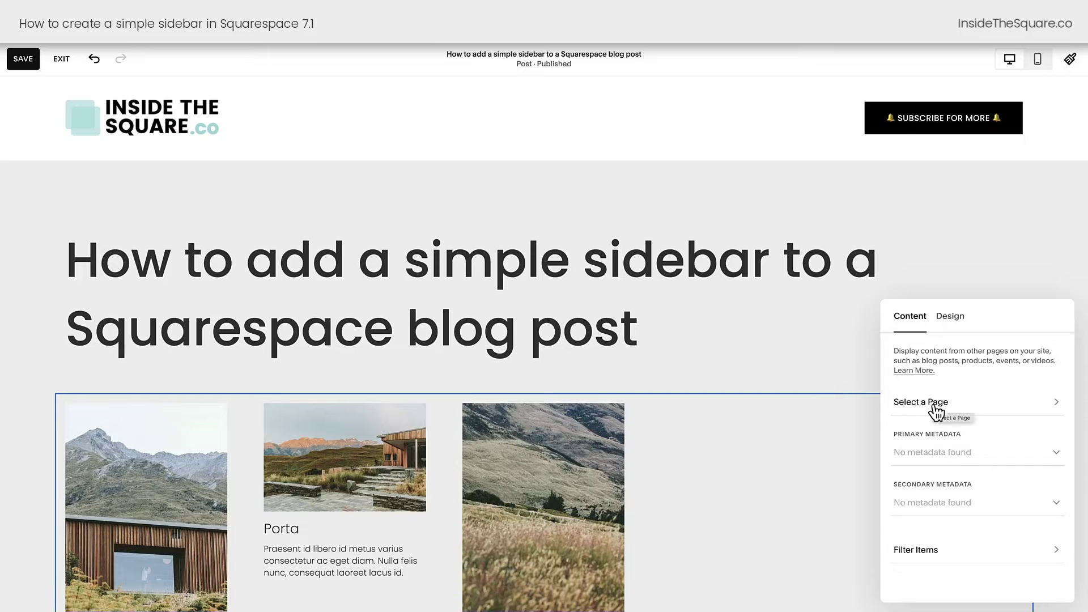
{"action": "left_click", "coordinate": [933, 404]}
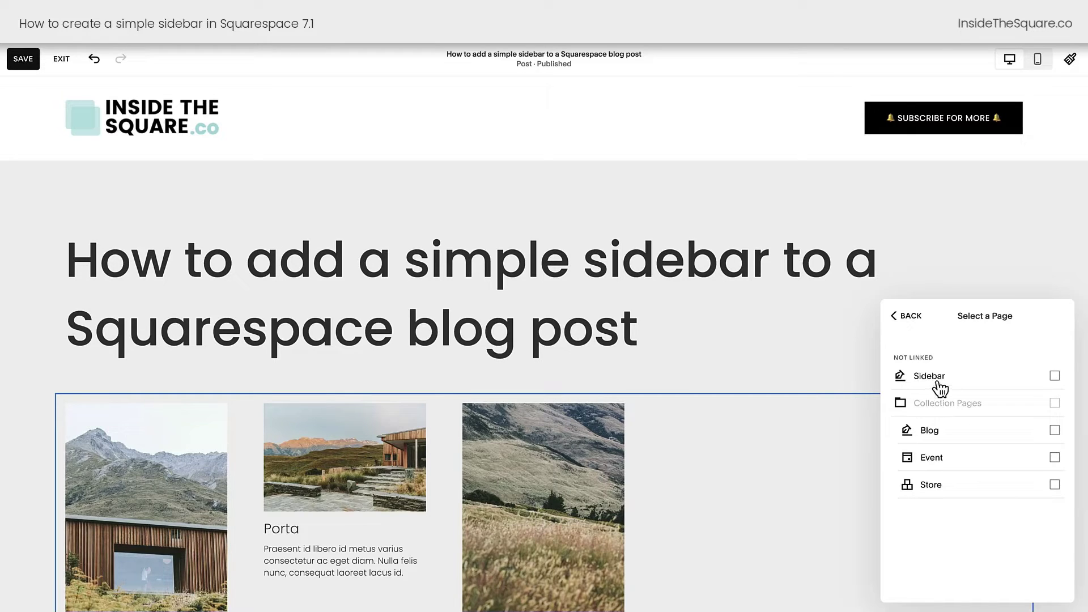
{"action": "left_click", "coordinate": [937, 378]}
{"action": "left_click", "coordinate": [913, 317]}
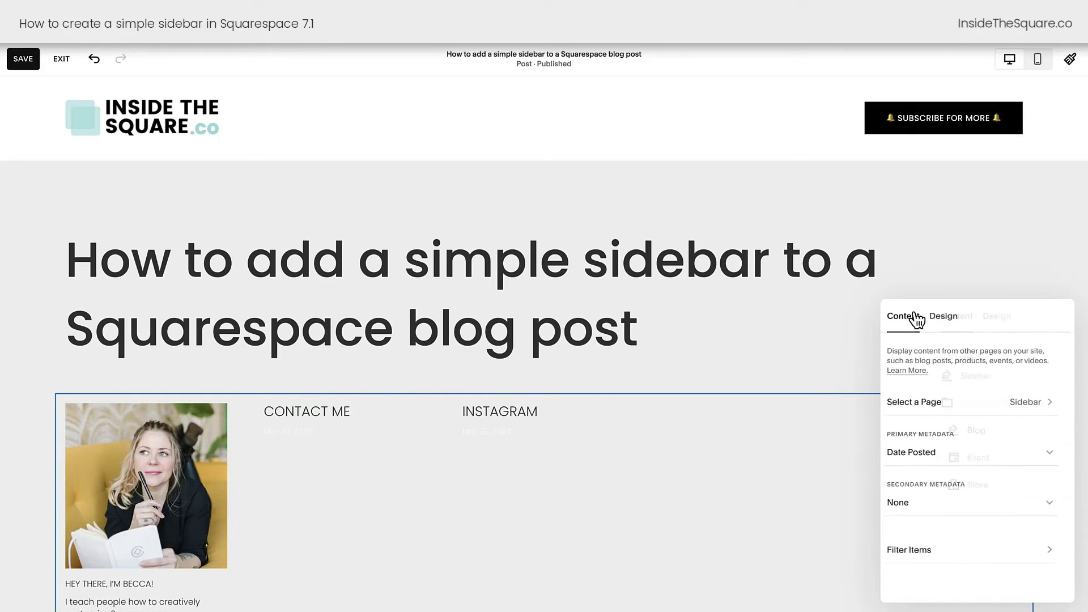
- Set the Summary block's primary metadata to None
{"action": "left_click", "coordinate": [950, 321]}
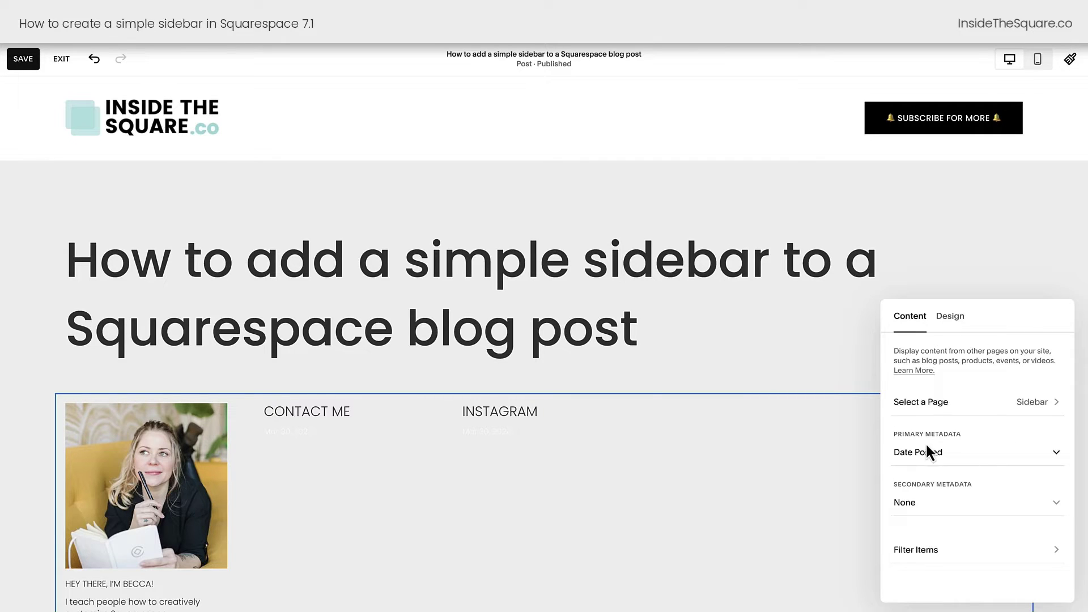
{"action": "left_click", "coordinate": [982, 456]}
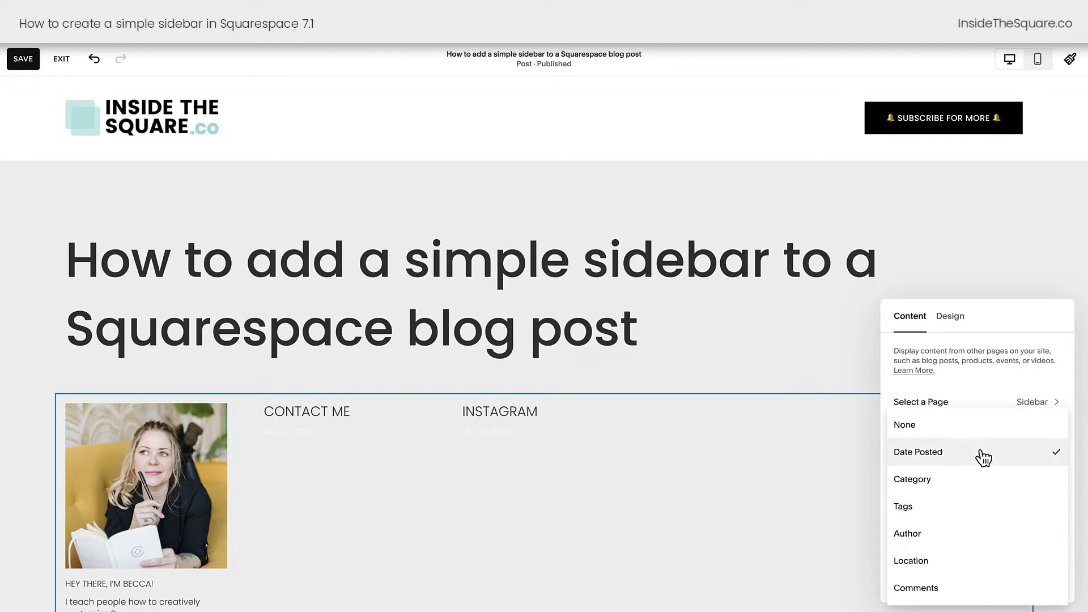
{"action": "left_click", "coordinate": [971, 433]}
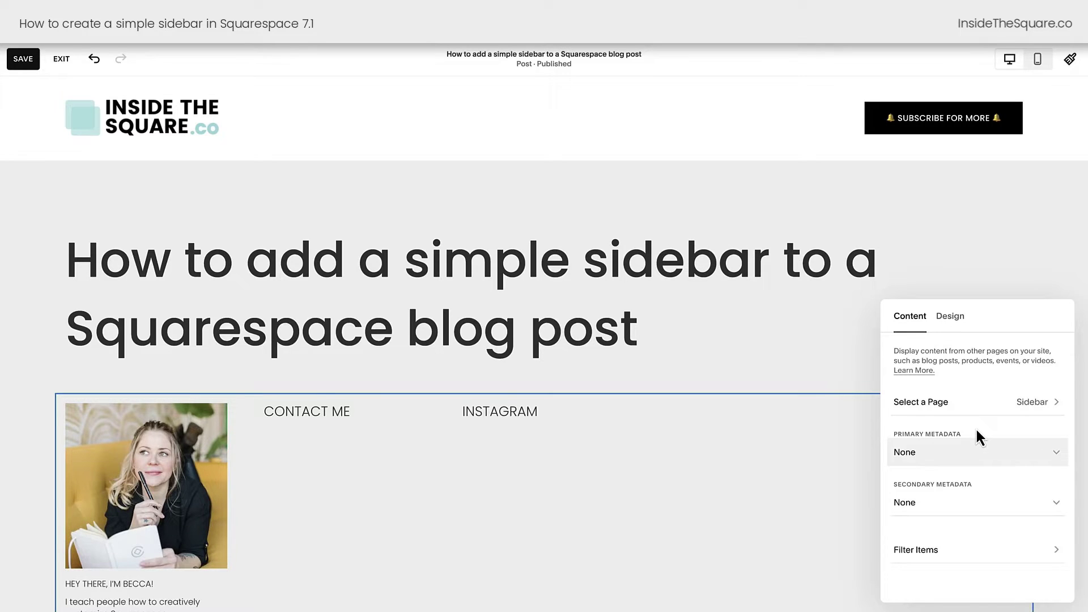
- Raise the Summary block's number of items to 17, review its element options and close the block settings
{"action": "left_click", "coordinate": [951, 318]}
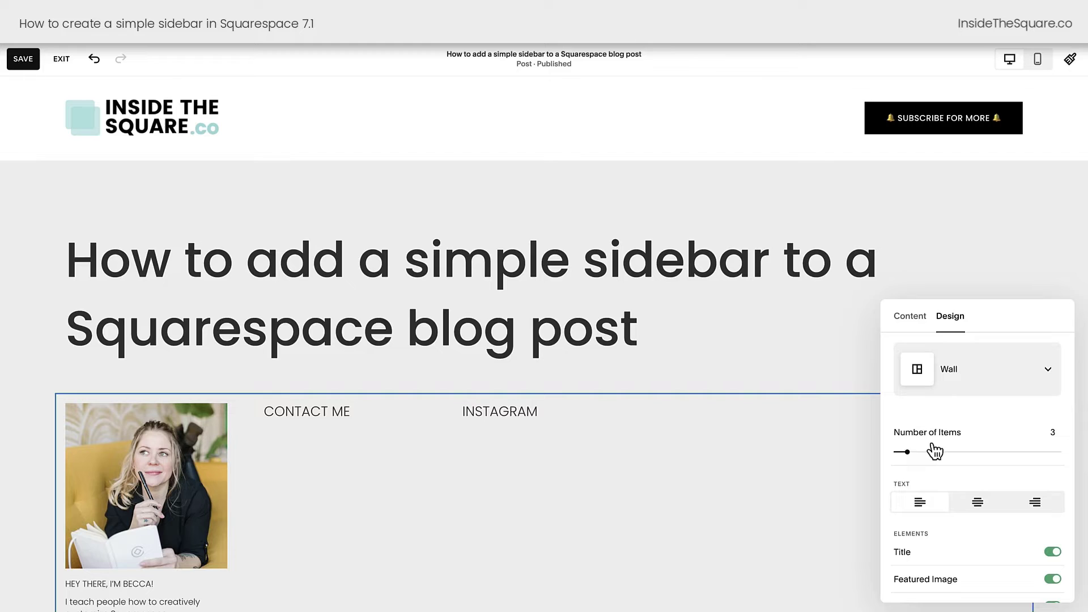
{"action": "left_click_drag", "start_coordinate": [907, 452], "coordinate": [987, 453]}
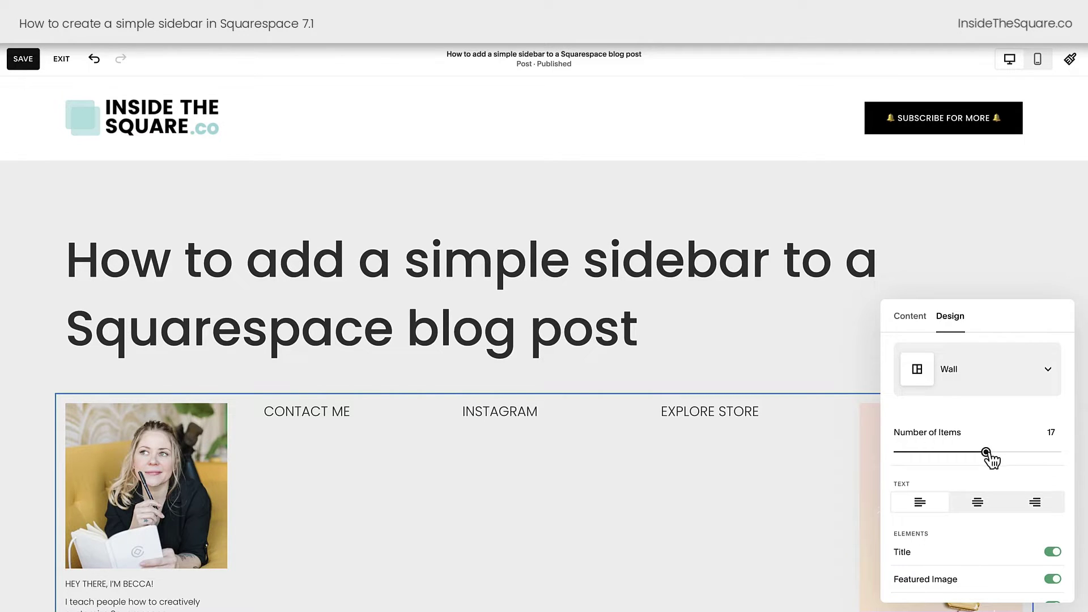
{"action": "scroll", "coordinate": [989, 453], "scroll_direction": "down", "scroll_amount": 3}
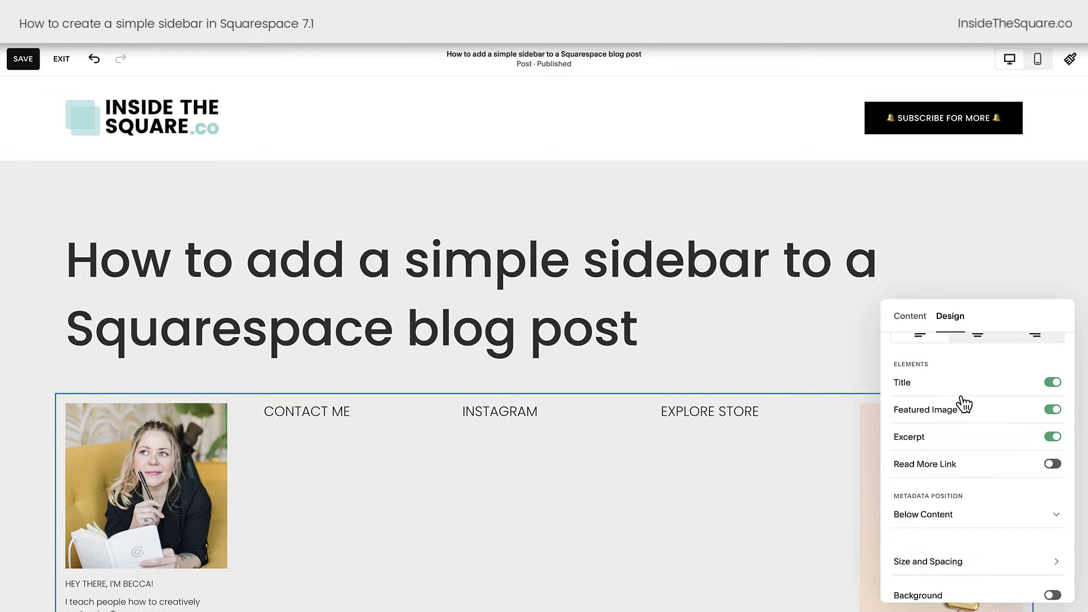
{"action": "scroll", "coordinate": [974, 445], "scroll_direction": "down", "scroll_amount": 1}
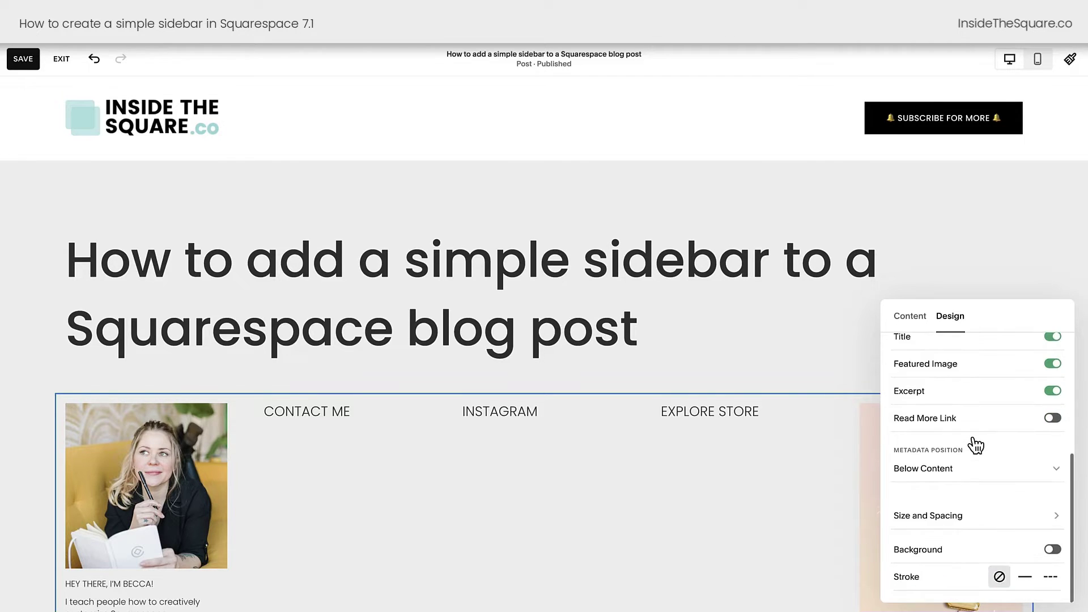
{"action": "scroll", "coordinate": [977, 397], "scroll_direction": "up", "scroll_amount": 1}
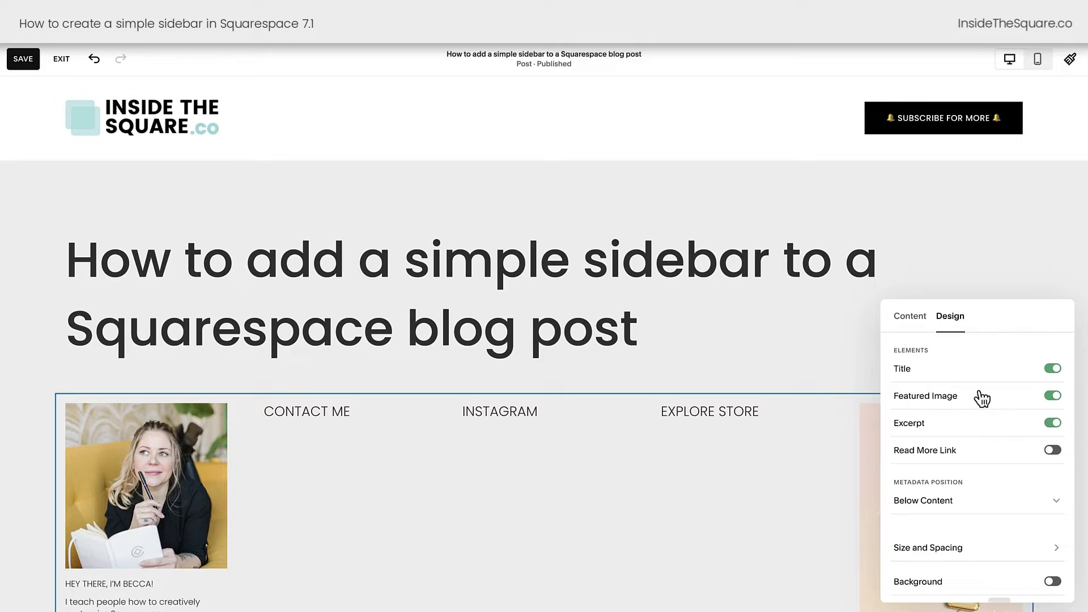
{"action": "left_click", "coordinate": [1011, 266]}
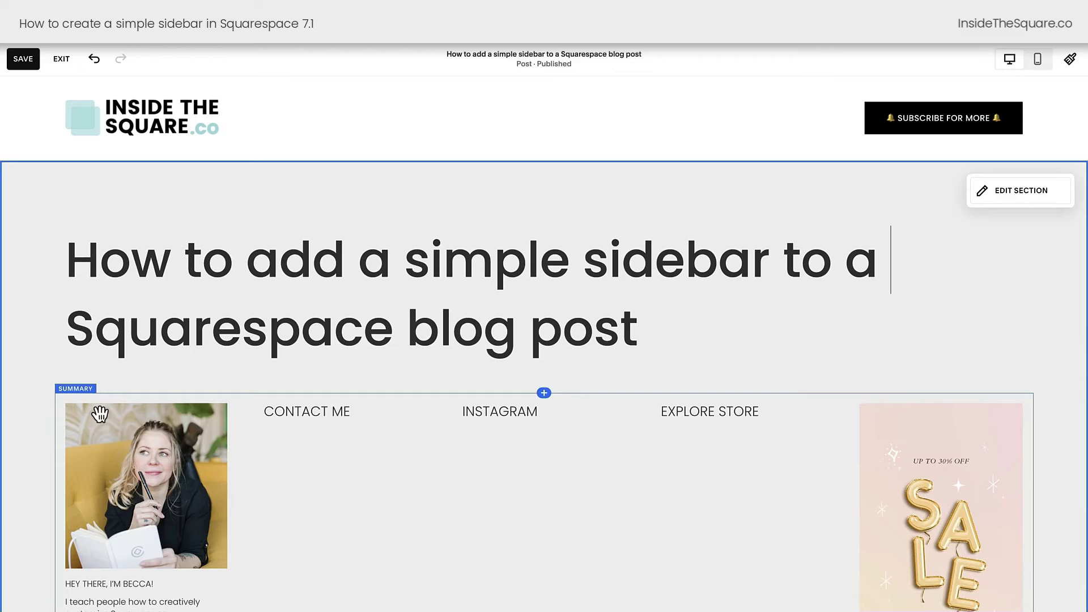
- Move the Summary block to the right of the numbered list and narrow it to a slim sidebar column
{"action": "left_click_drag", "start_coordinate": [98, 415], "coordinate": [1031, 458]}
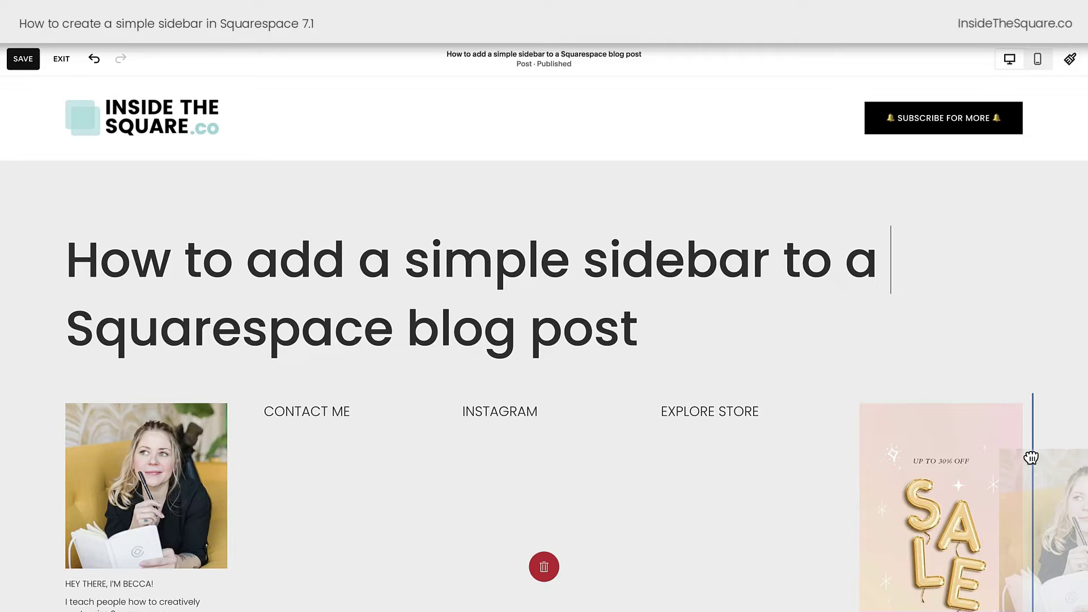
{"action": "left_click_drag", "start_coordinate": [1031, 458], "coordinate": [1031, 457]}
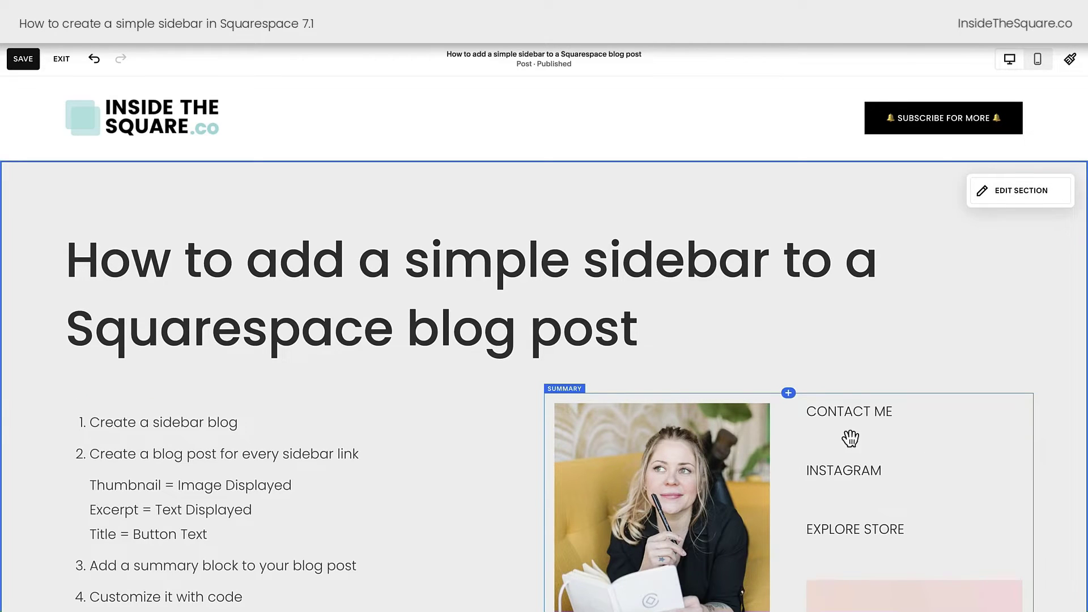
{"action": "left_click_drag", "start_coordinate": [542, 426], "coordinate": [831, 430]}
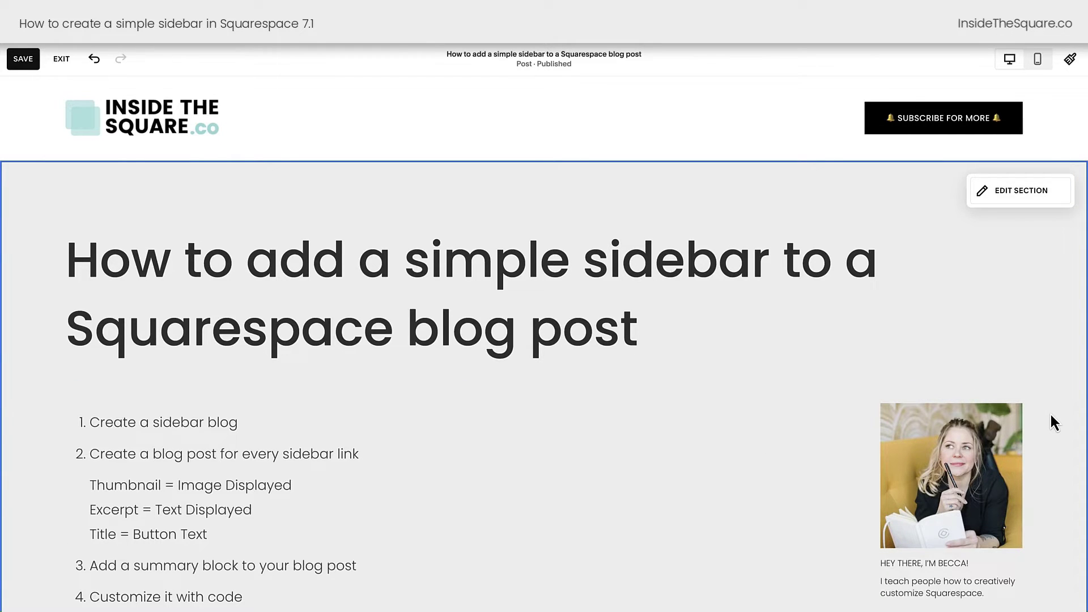
- Review the sidebar items beside the post content and the final numbered item about customizing with code
{"action": "scroll", "coordinate": [1052, 417], "scroll_direction": "down", "scroll_amount": 5}
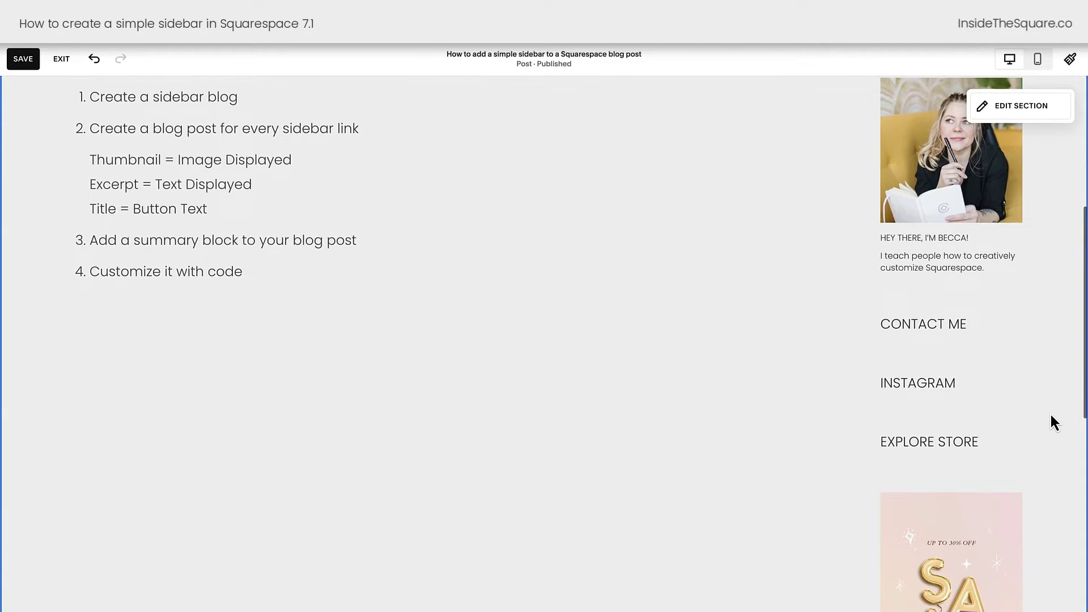
{"action": "scroll", "coordinate": [1052, 416], "scroll_direction": "down", "scroll_amount": 1}
{"action": "scroll", "coordinate": [1050, 412], "scroll_direction": "down", "scroll_amount": 1}
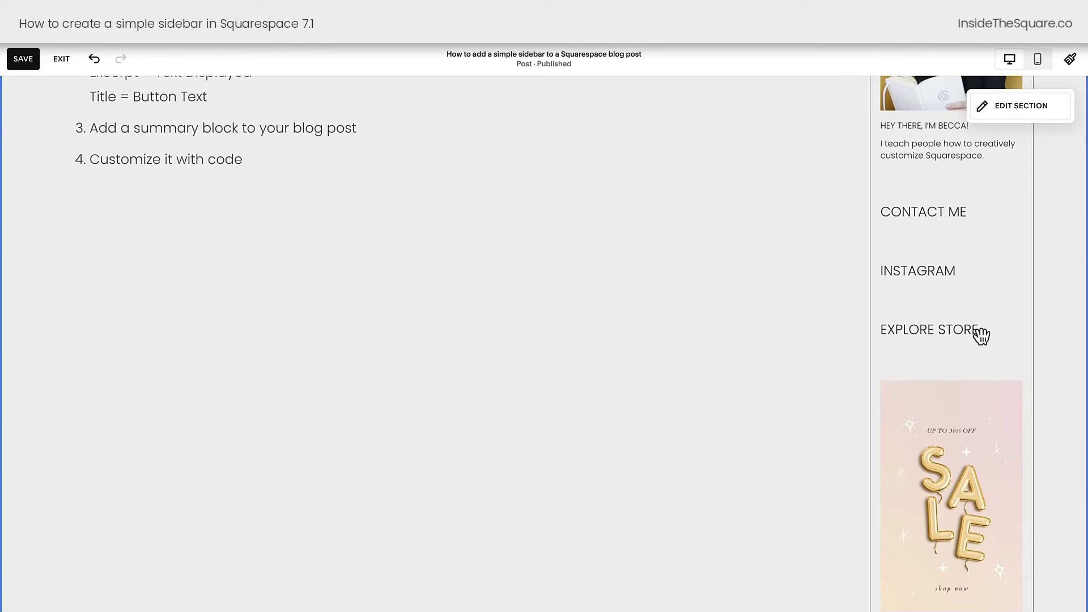
{"action": "scroll", "coordinate": [1056, 304], "scroll_direction": "down", "scroll_amount": 2}
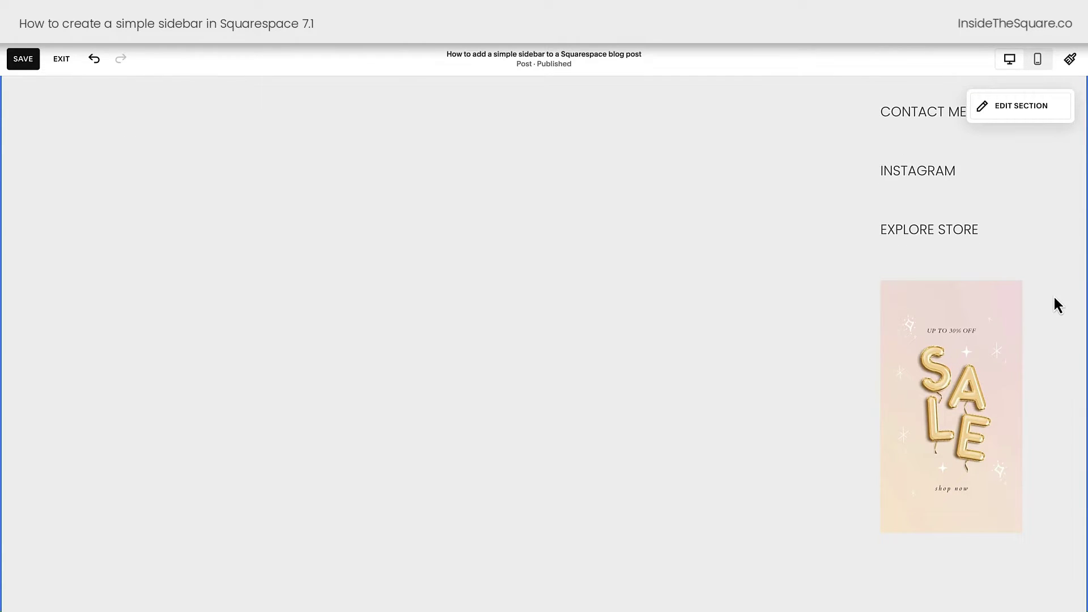
{"action": "scroll", "coordinate": [1014, 319], "scroll_direction": "up", "scroll_amount": 5}
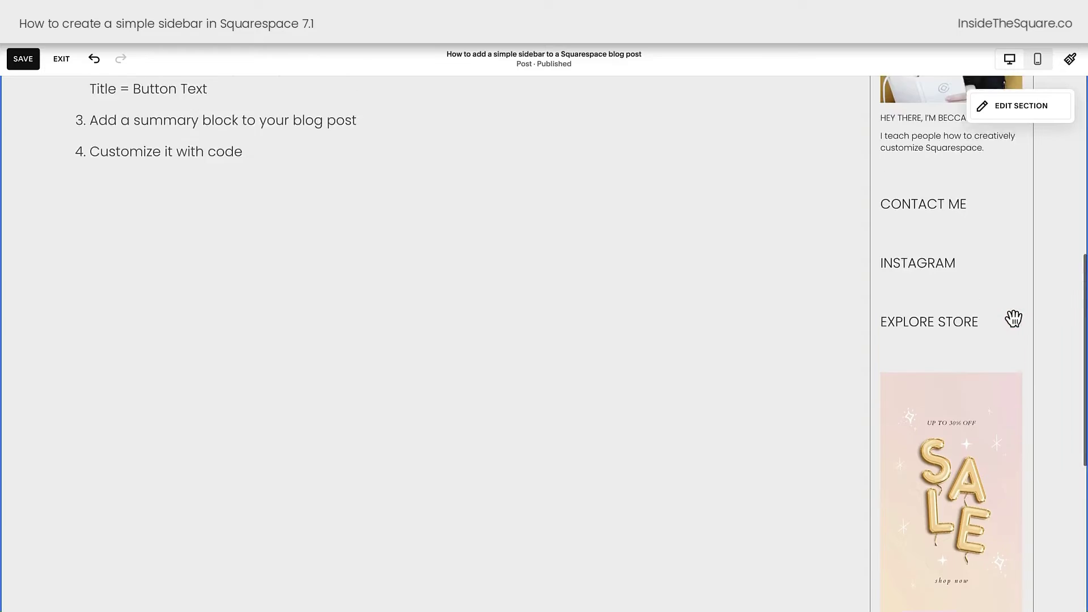
{"action": "scroll", "coordinate": [1013, 319], "scroll_direction": "up", "scroll_amount": 1}
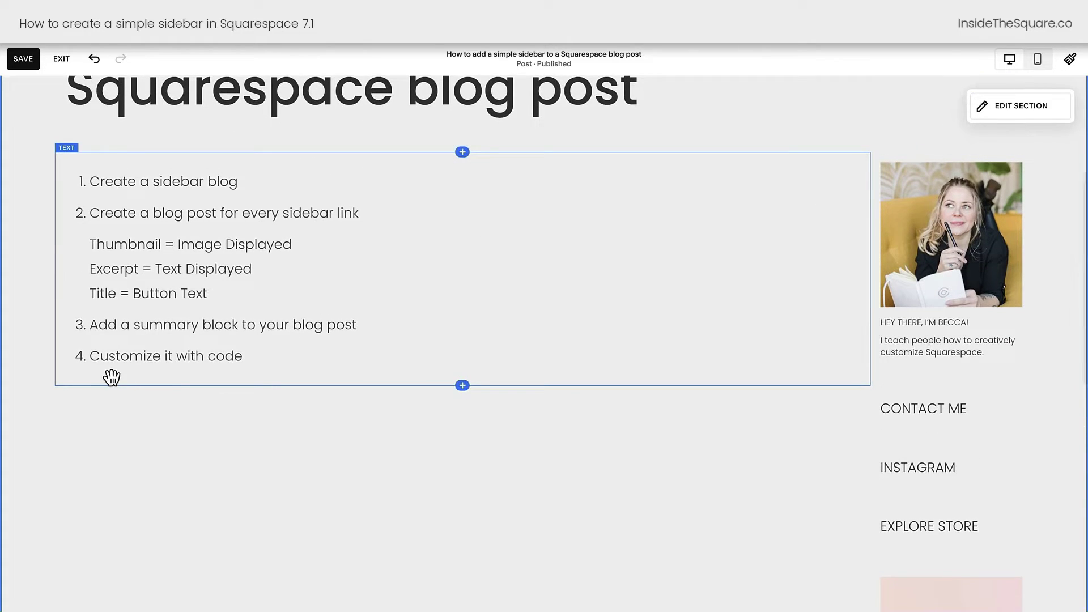
{"action": "left_click_drag", "start_coordinate": [91, 356], "coordinate": [537, 430]}
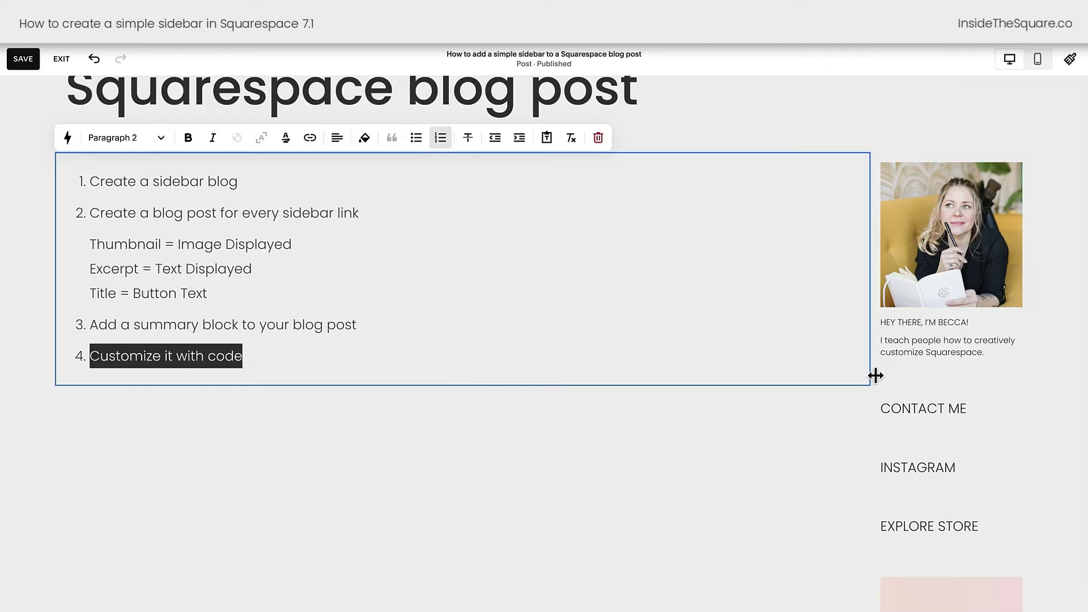
- Set the sidebar Summary block's gutter width to 20 px in its size and spacing options
{"action": "left_click", "coordinate": [936, 219]}
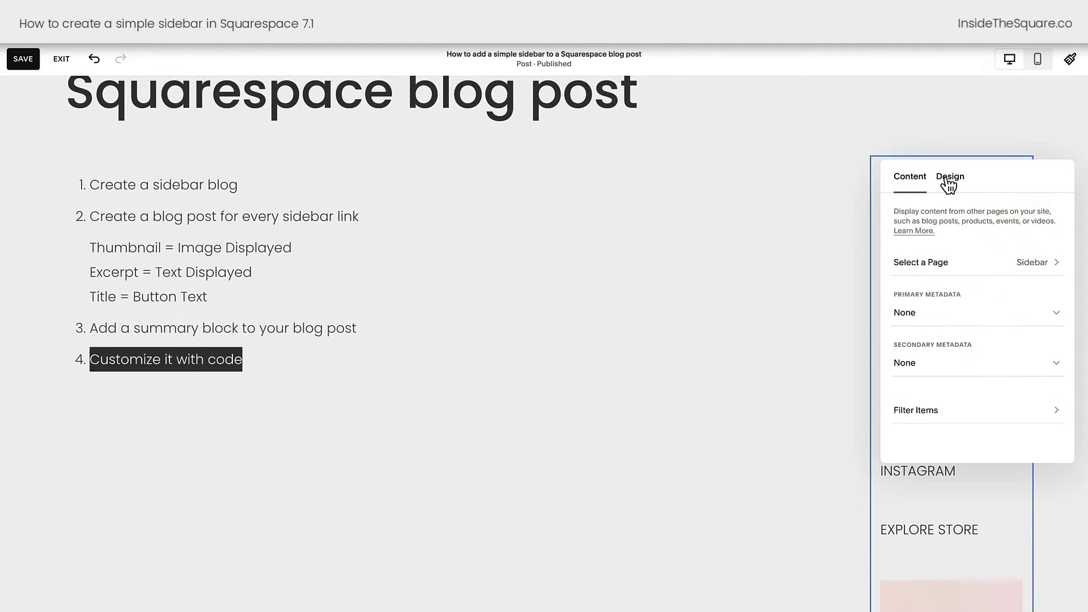
{"action": "left_click", "coordinate": [950, 178]}
{"action": "left_click_drag", "start_coordinate": [883, 184], "coordinate": [788, 184]}
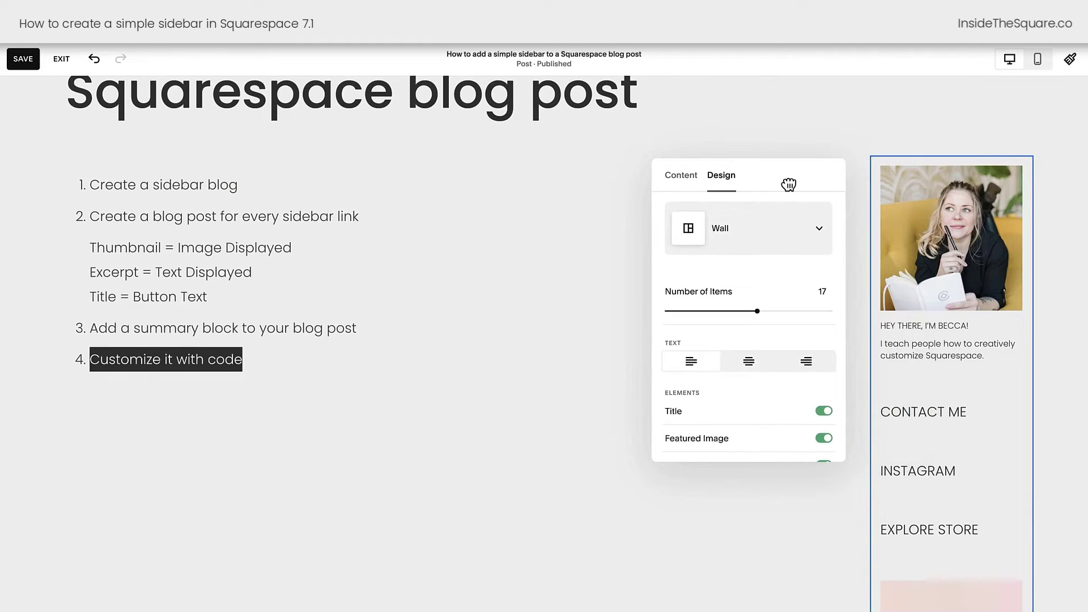
{"action": "scroll", "coordinate": [750, 331], "scroll_direction": "down", "scroll_amount": 4}
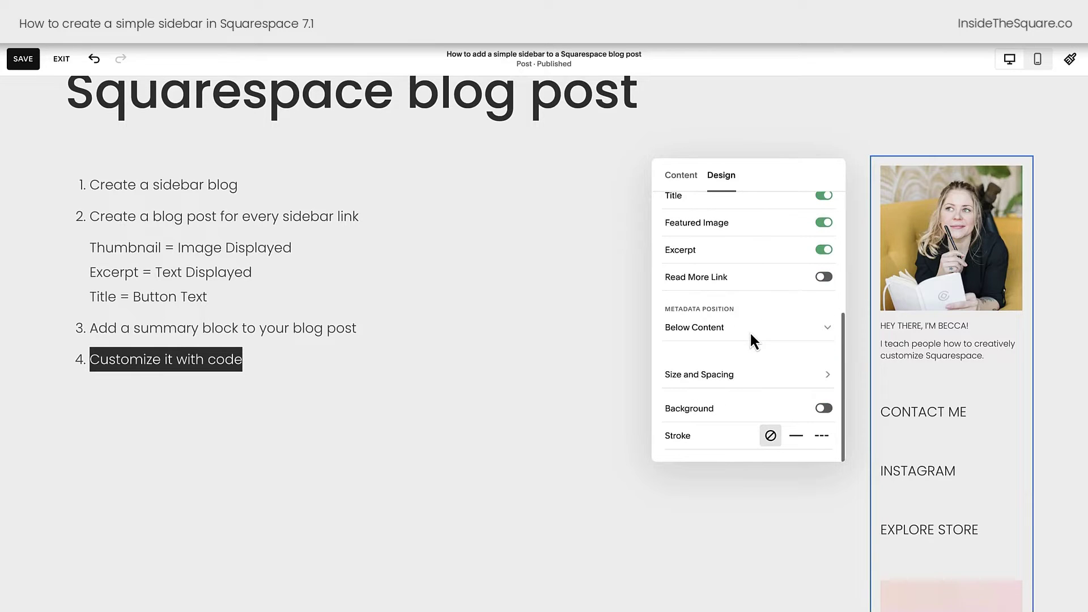
{"action": "left_click", "coordinate": [719, 380]}
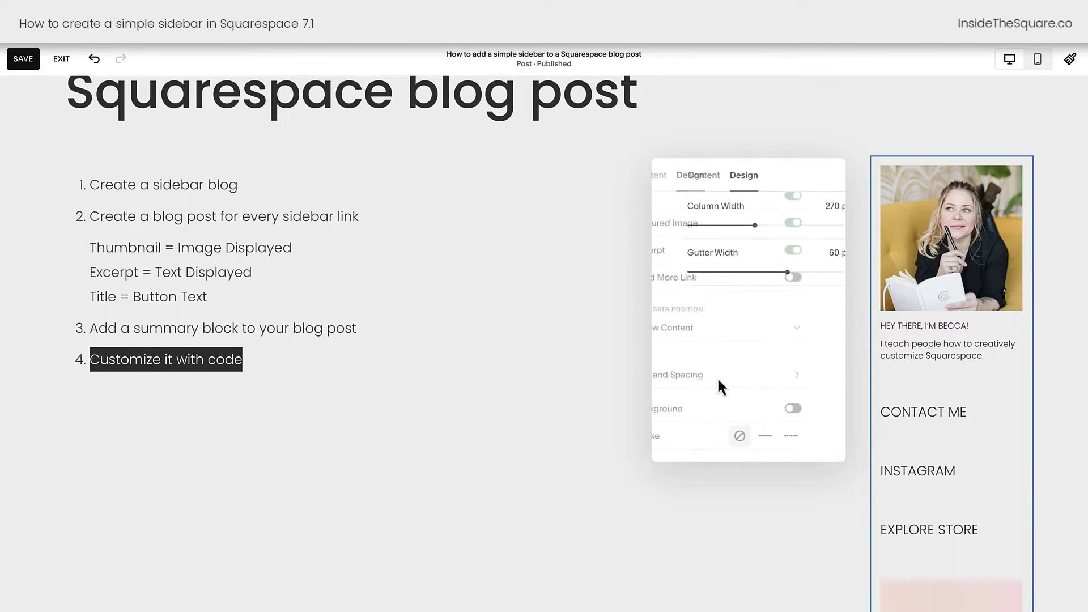
{"action": "left_click_drag", "start_coordinate": [763, 271], "coordinate": [700, 274]}
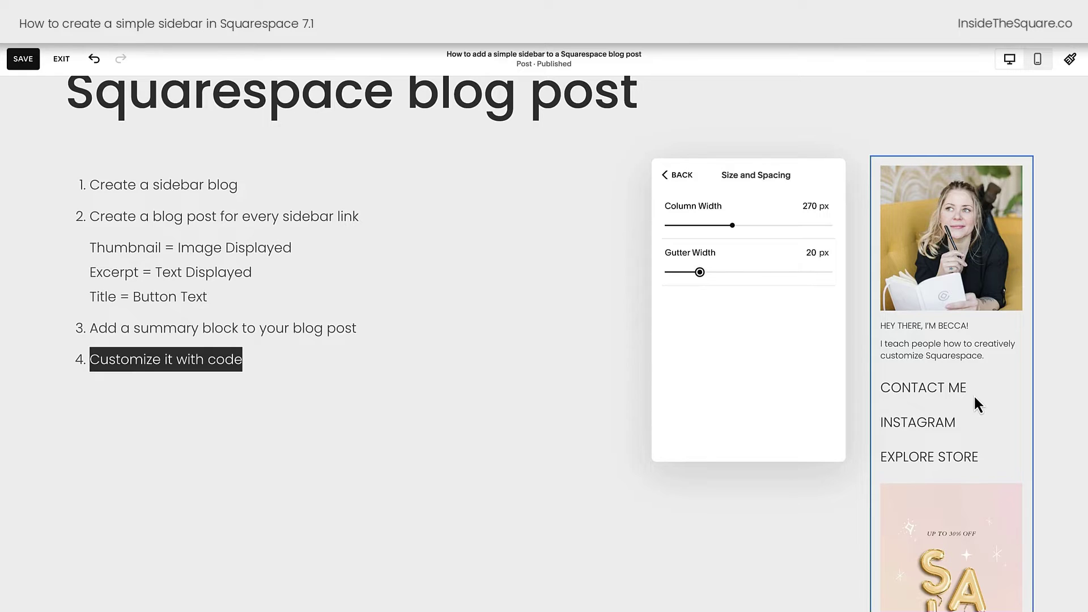
{"action": "left_click", "coordinate": [678, 176]}
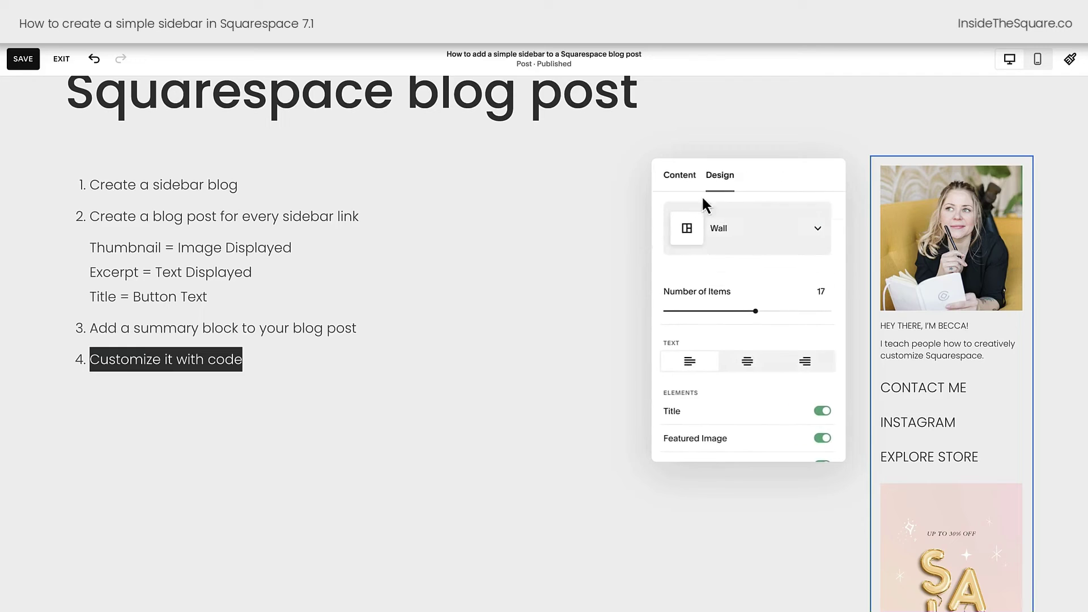
- Try a solid stroke and a background on the Summary block
{"action": "scroll", "coordinate": [713, 393], "scroll_direction": "down", "scroll_amount": 5}
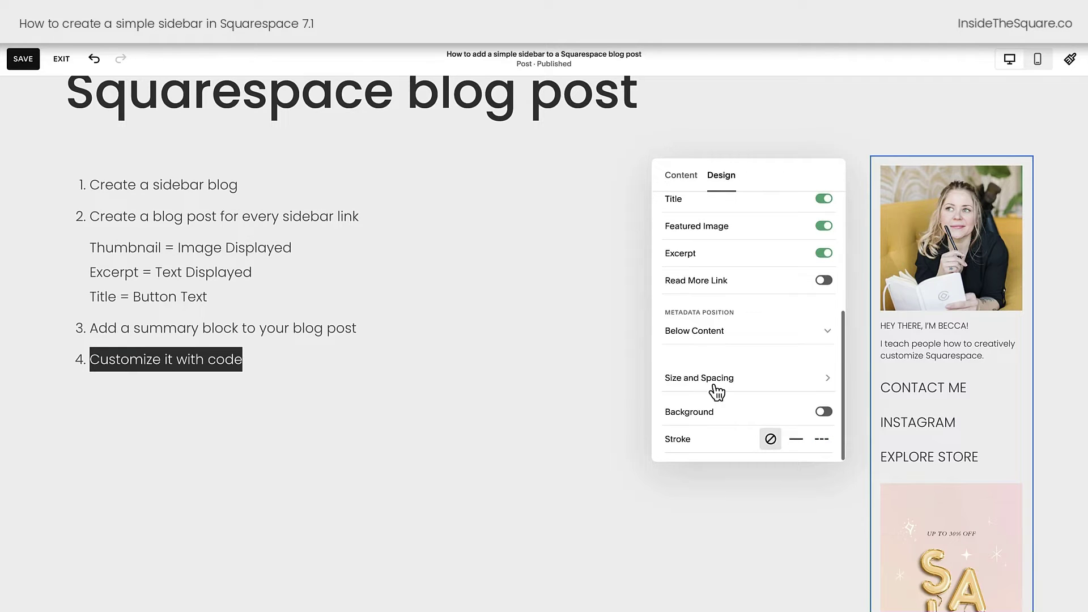
{"action": "left_click", "coordinate": [799, 446]}
{"action": "left_click", "coordinate": [772, 441]}
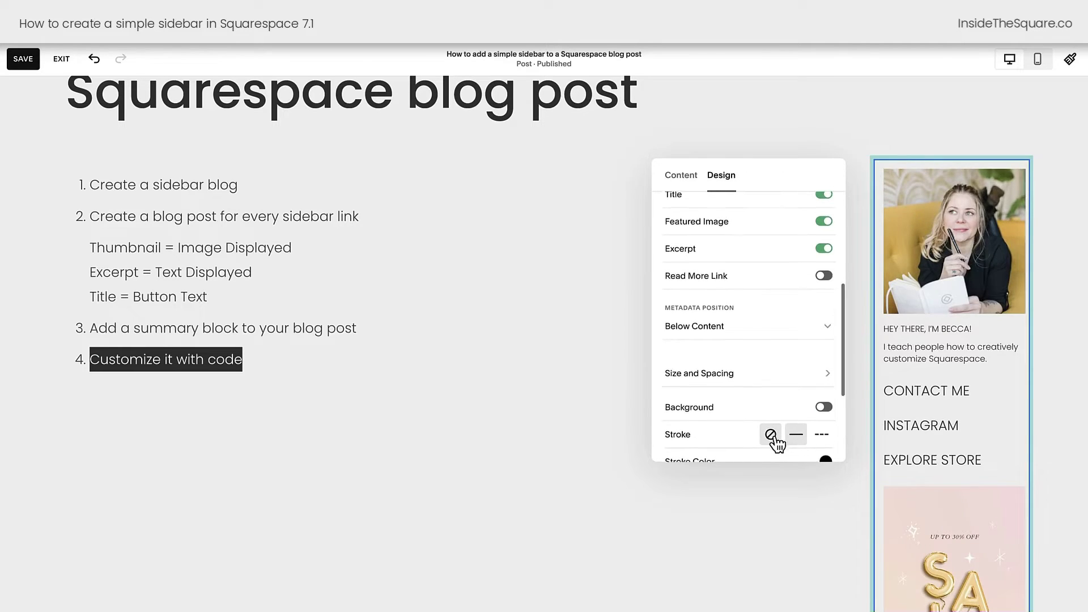
{"action": "left_click", "coordinate": [829, 411]}
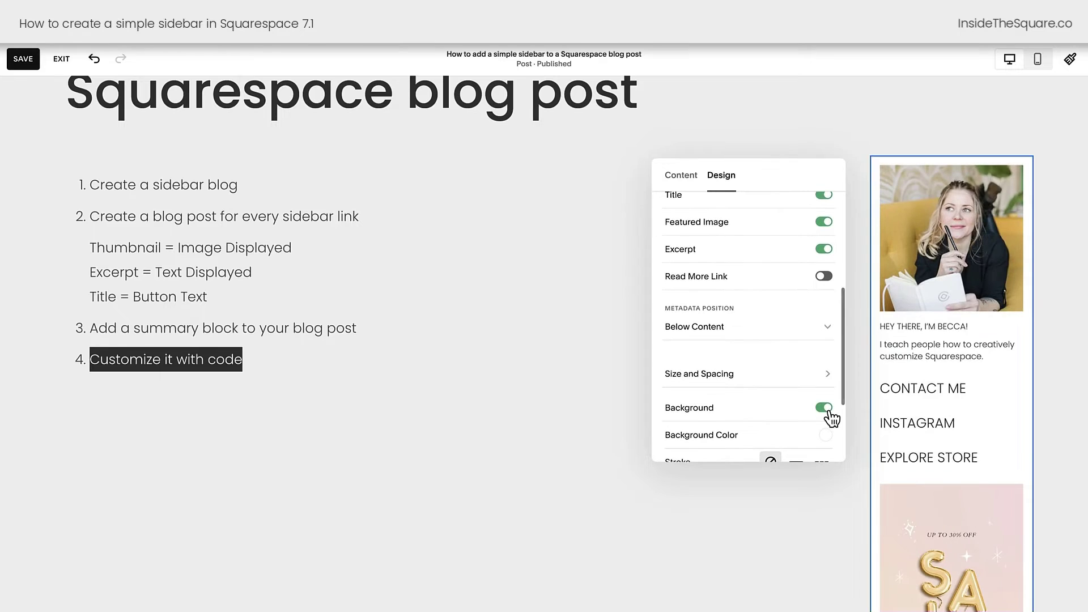
{"action": "scroll", "coordinate": [831, 417], "scroll_direction": "down", "scroll_amount": 1}
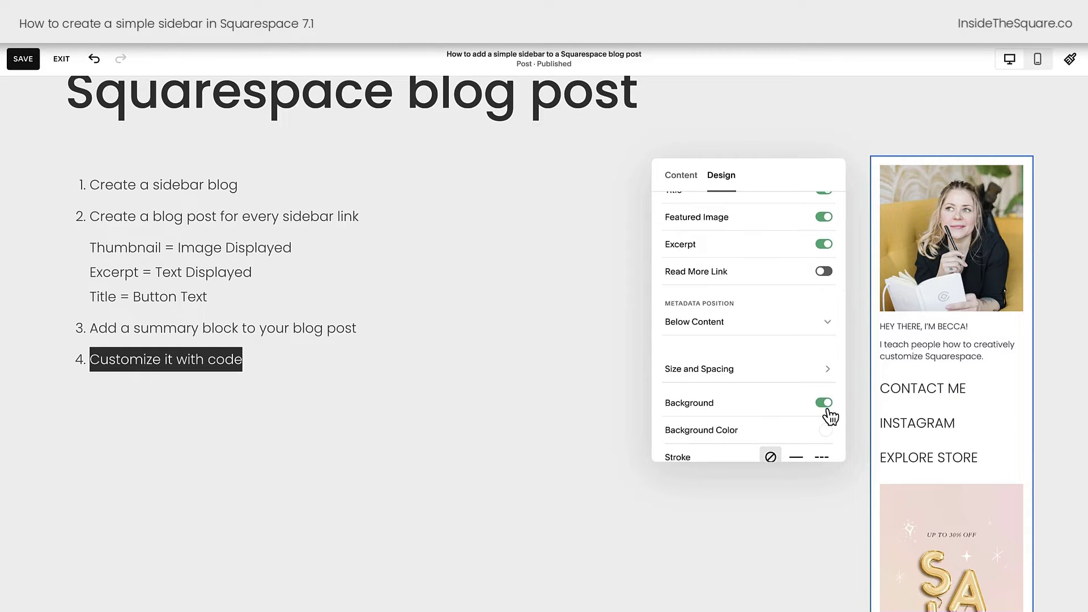
{"action": "left_click", "coordinate": [825, 404]}
{"action": "scroll", "coordinate": [644, 408], "scroll_direction": "up", "scroll_amount": 1}
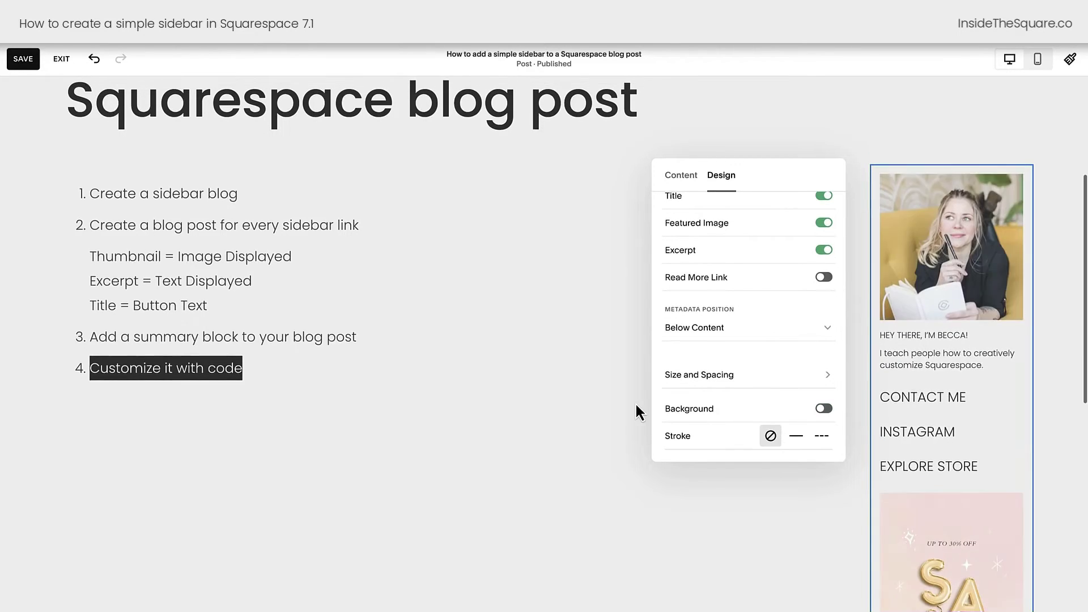
- Save the blog post and exit editing
{"action": "left_click", "coordinate": [606, 397]}
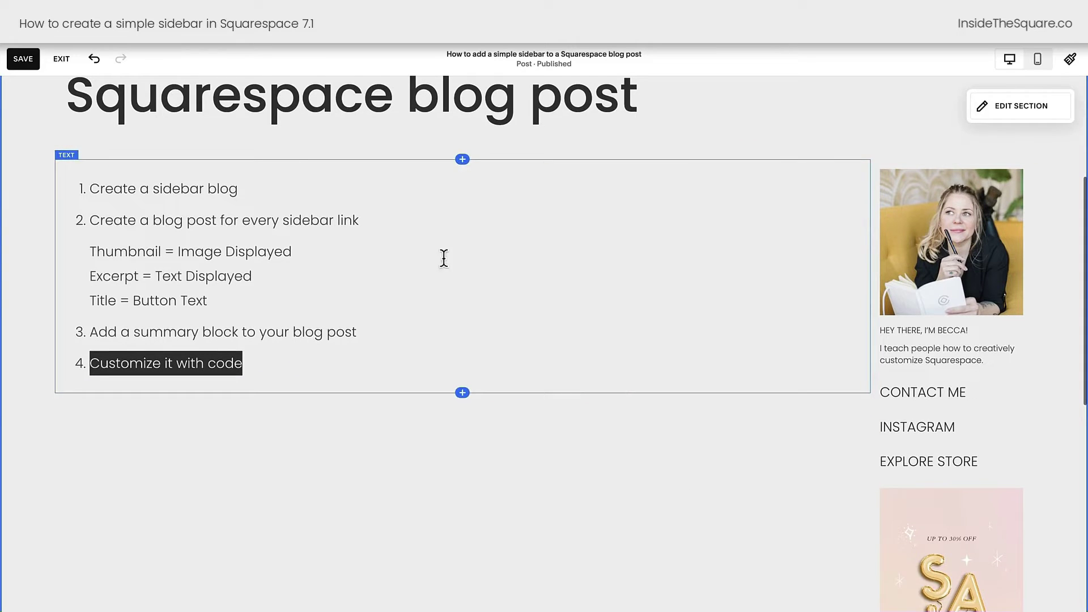
{"action": "left_click", "coordinate": [21, 59]}
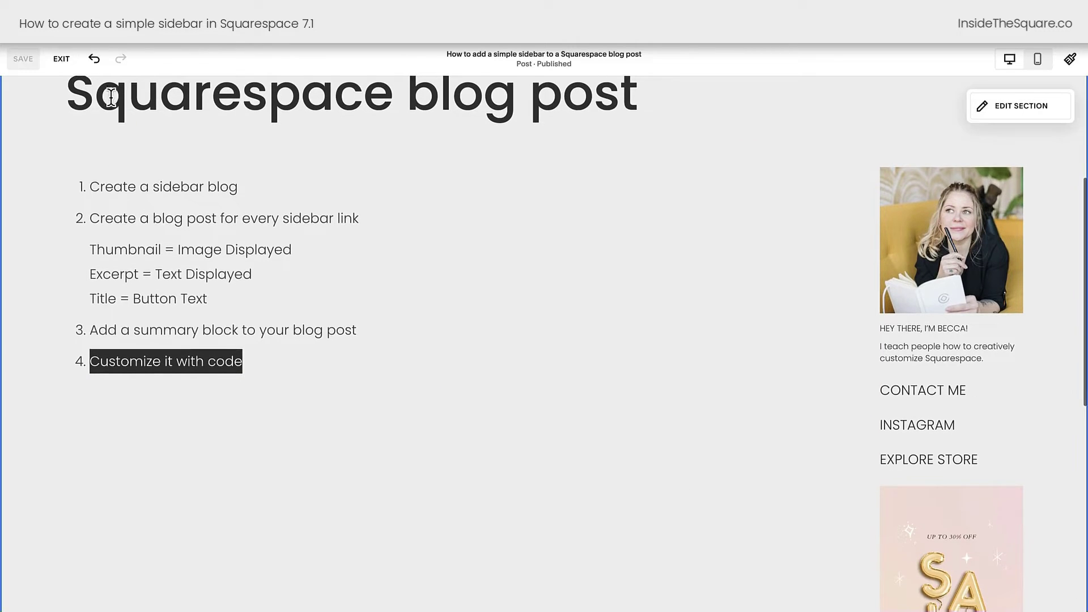
{"action": "left_click", "coordinate": [62, 59]}
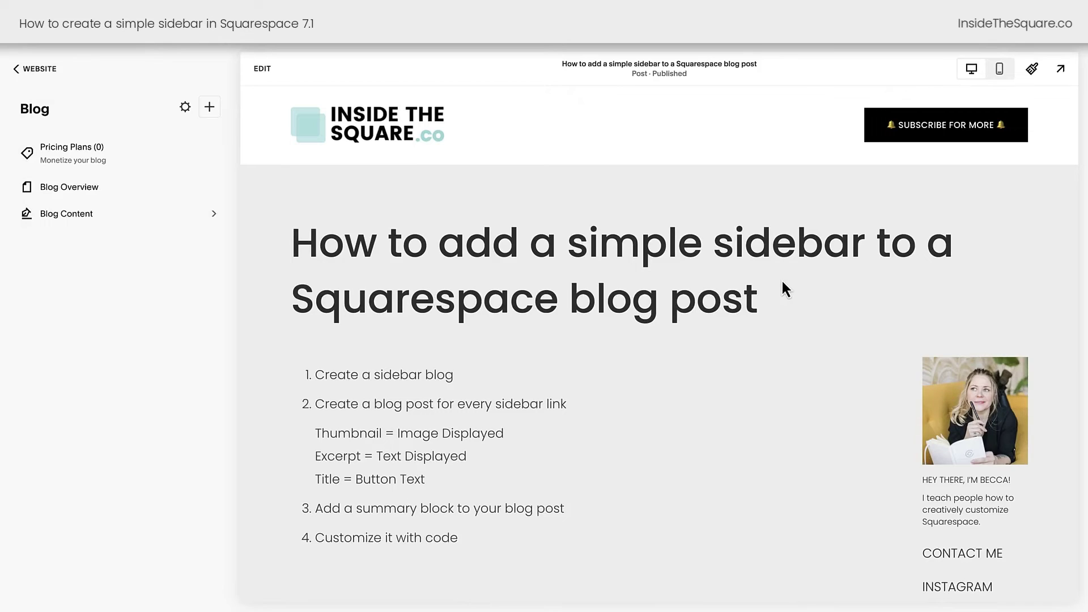
- Open the Custom CSS editor from the site's Website Tools
{"action": "left_click", "coordinate": [41, 69]}
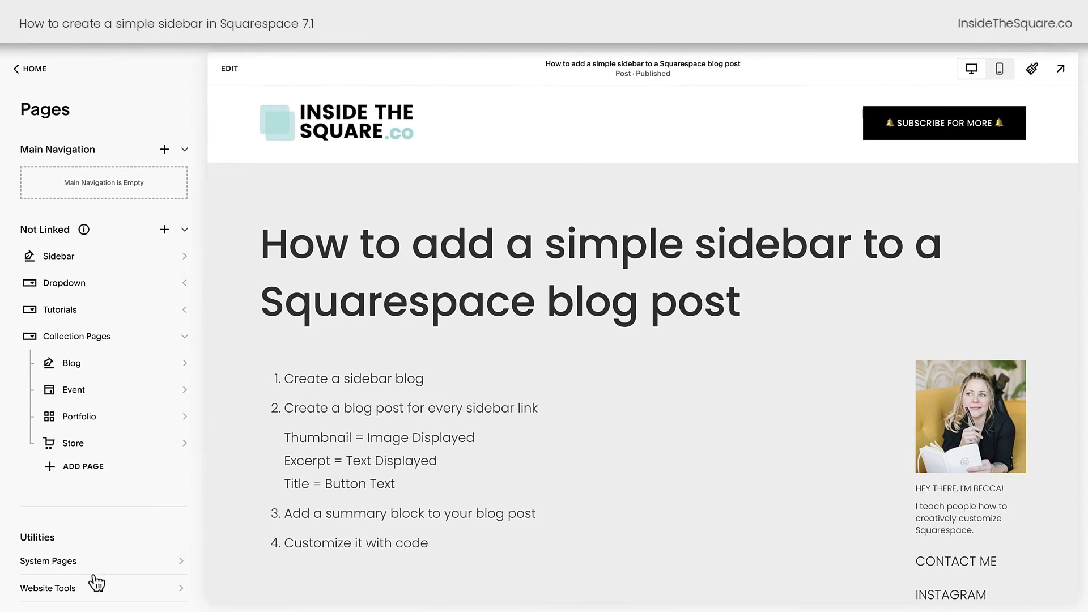
{"action": "scroll", "coordinate": [111, 558], "scroll_direction": "down", "scroll_amount": 2}
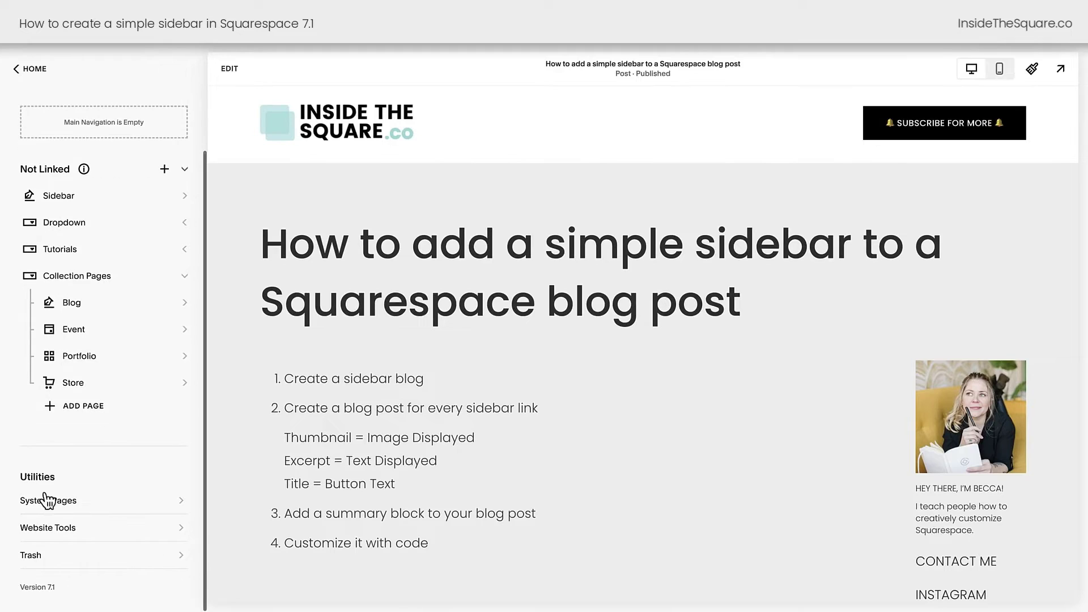
{"action": "left_click", "coordinate": [114, 537]}
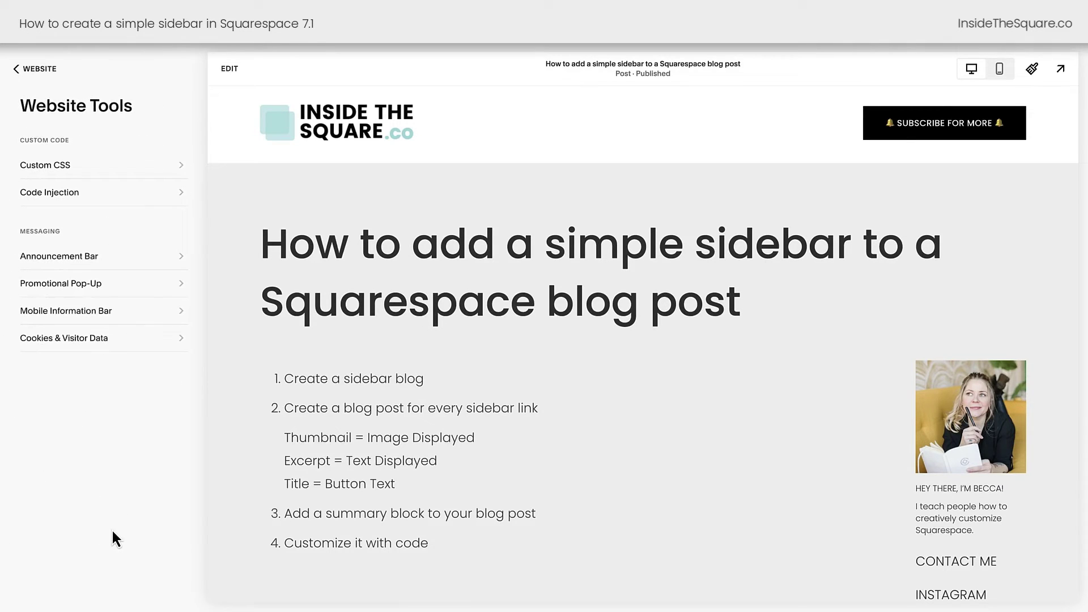
{"action": "left_click", "coordinate": [117, 167]}
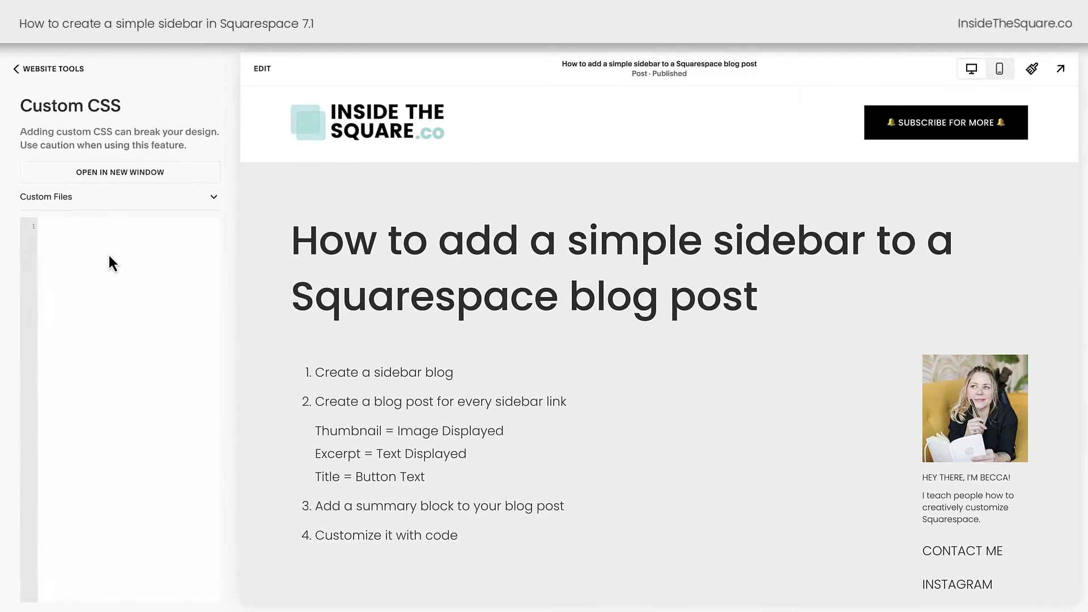
{"action": "left_click", "coordinate": [112, 258]}
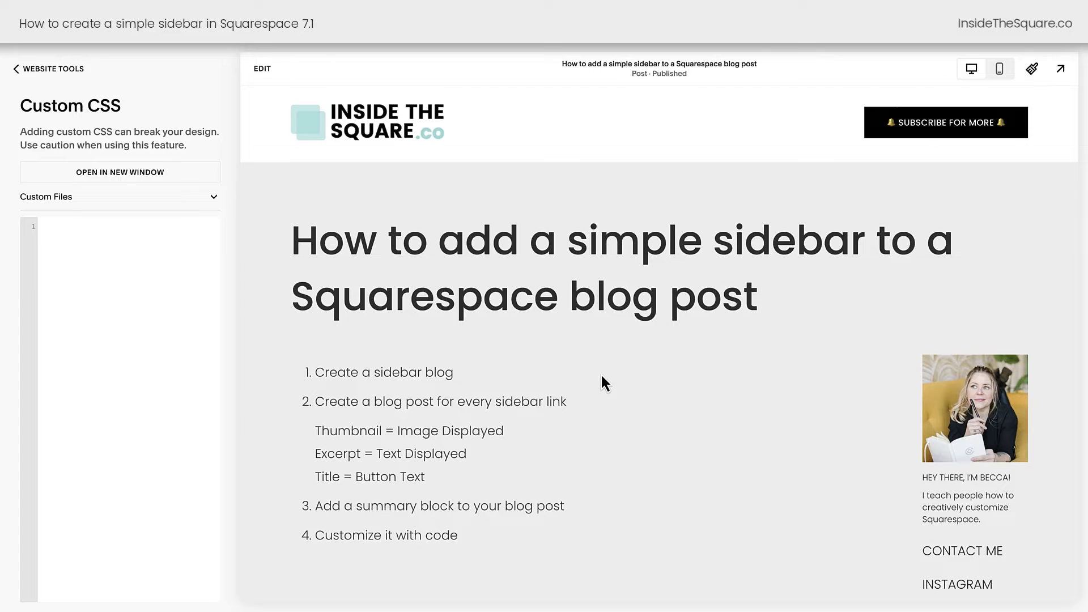
- Begin a CSS selector with article on the first line of the custom code
{"action": "scroll", "coordinate": [601, 376], "scroll_direction": "down", "scroll_amount": 4}
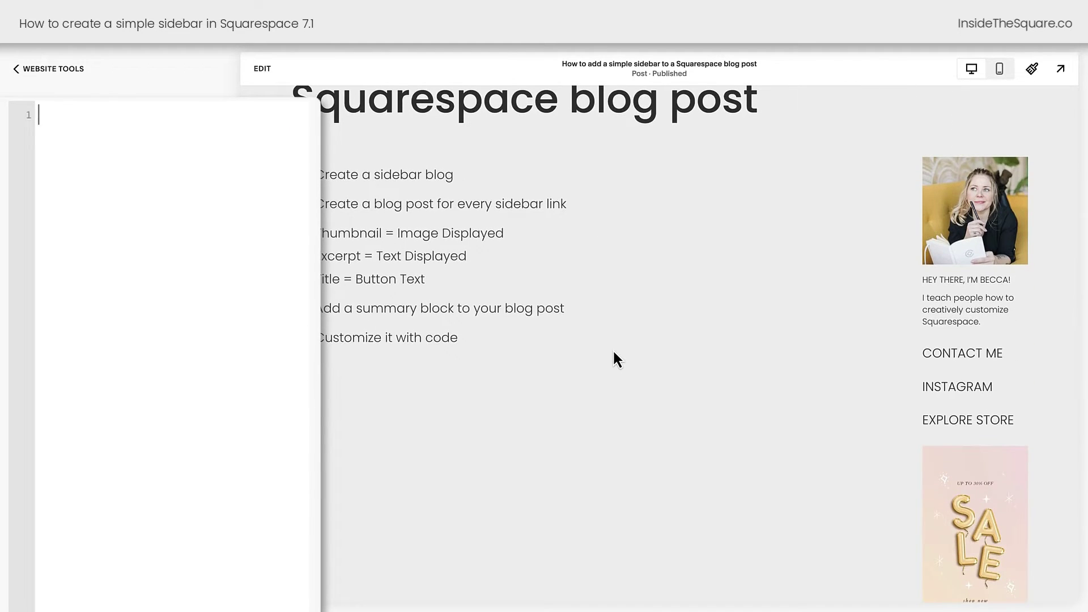
{"action": "scroll", "coordinate": [636, 348], "scroll_direction": "down", "scroll_amount": 1}
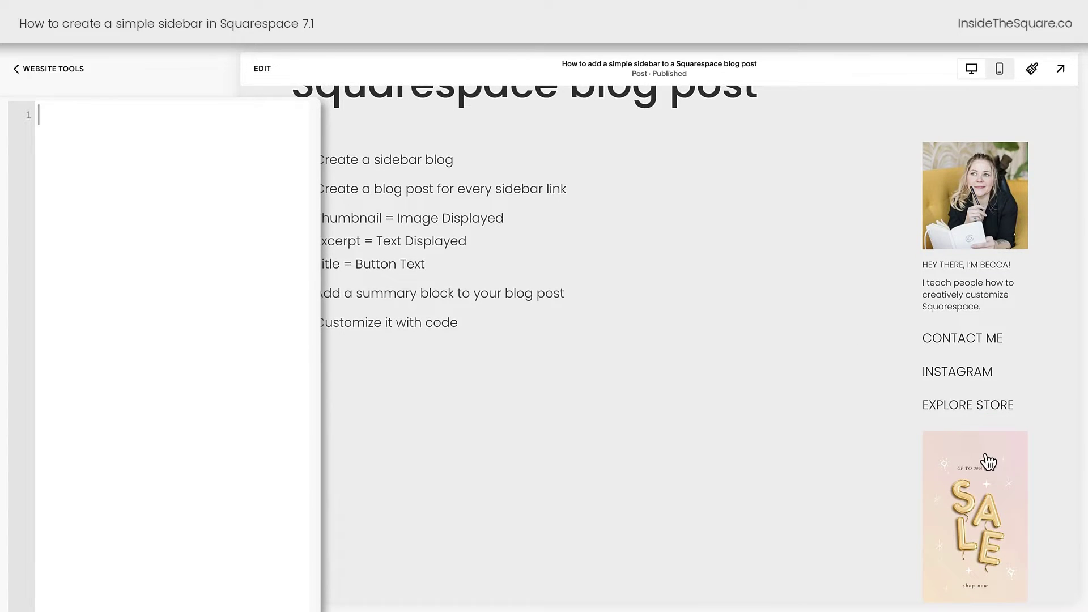
{"action": "type", "text": "artciel"}
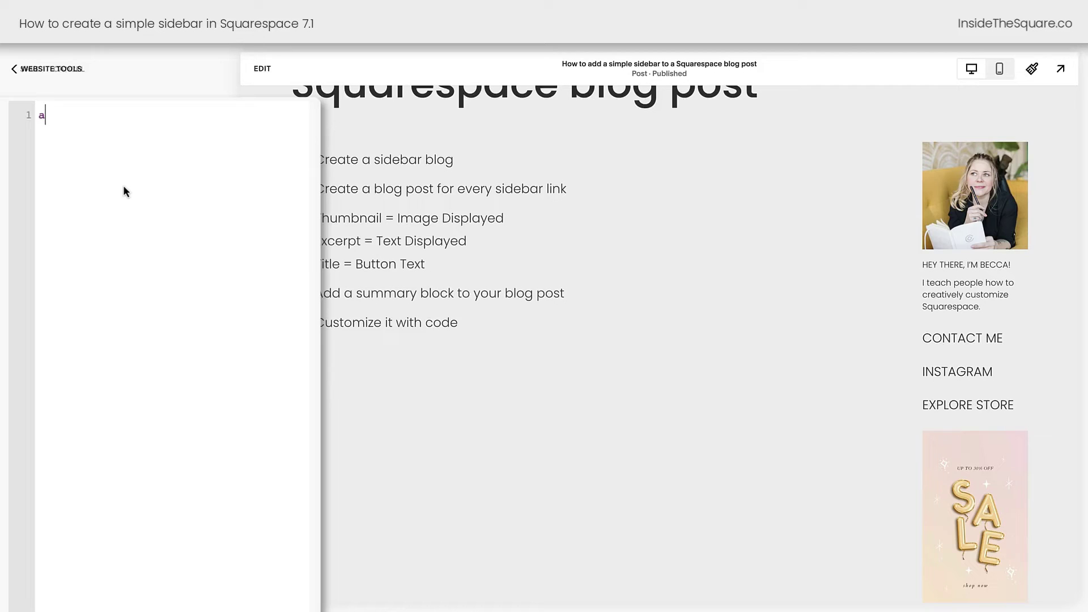
{"action": "key", "text": "BackSpace"}
{"action": "key", "text": "BackSpace"}
{"action": "key", "text": "BackSpace"}
{"action": "key", "text": "BackSpace"}
{"action": "type", "text": "icle"}
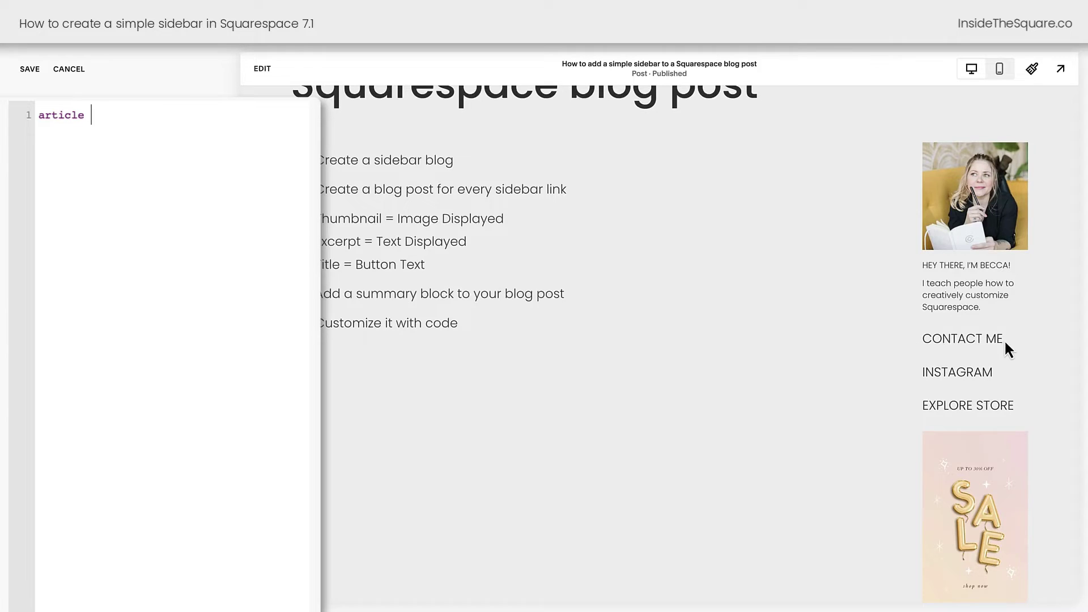
- Complete the selector with .summary-item:nth-of-type(2) .summary-title and set its background to yellow
{"action": "type", "text": ".summary-ti"}
{"action": "key", "text": "BackSpace"}
{"action": "key", "text": "BackSpace"}
{"action": "type", "text": "itme"}
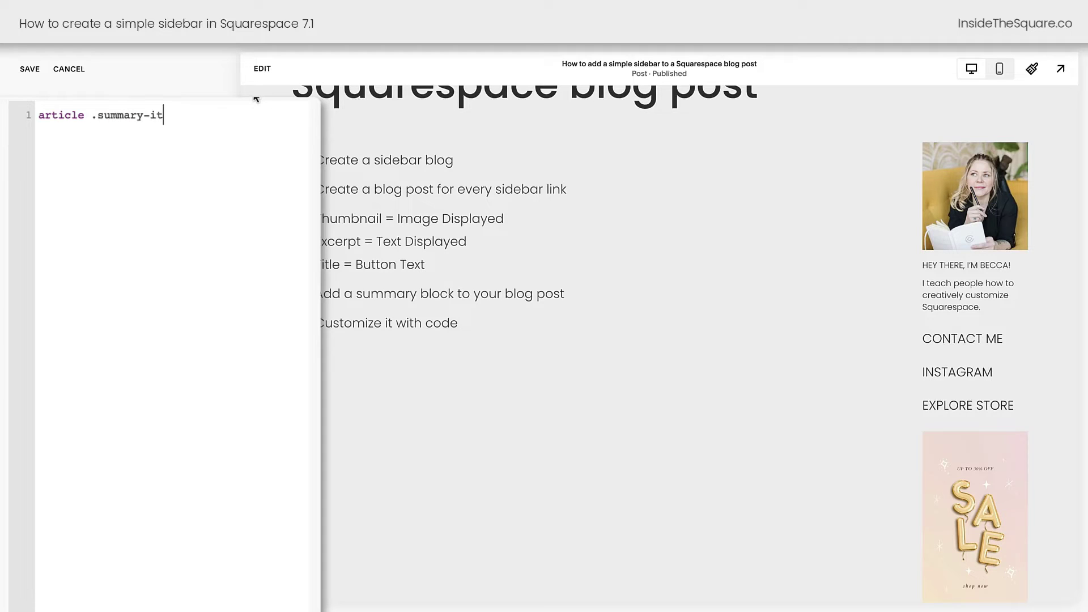
{"action": "key", "text": "BackSpace"}
{"action": "key", "text": "BackSpace"}
{"action": "type", "text": "em:nth-of-type(2) .s"}
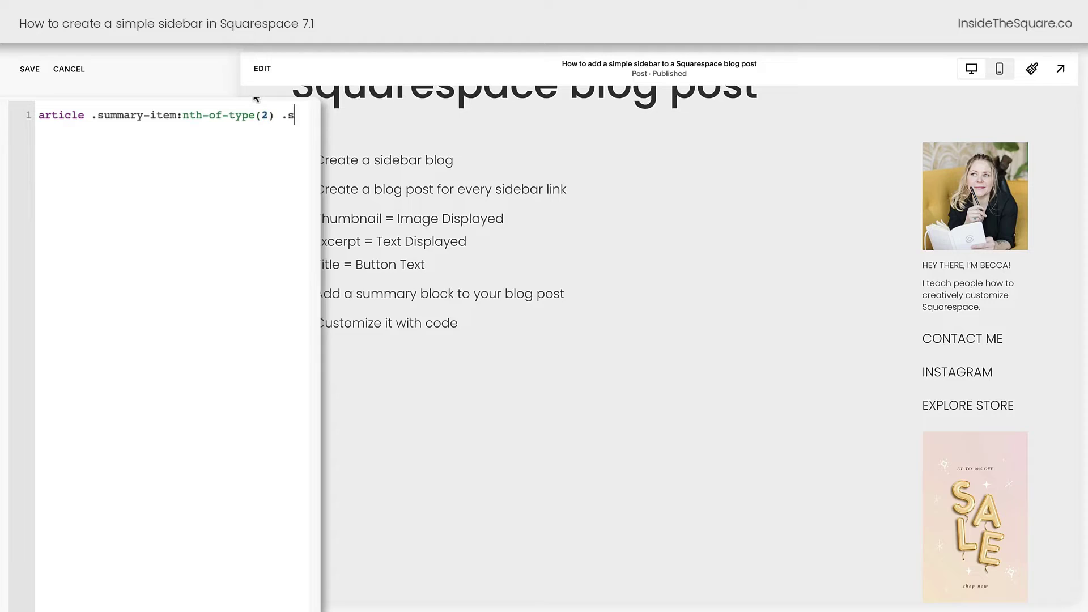
{"action": "type", "text": "ummary-title{background:"}
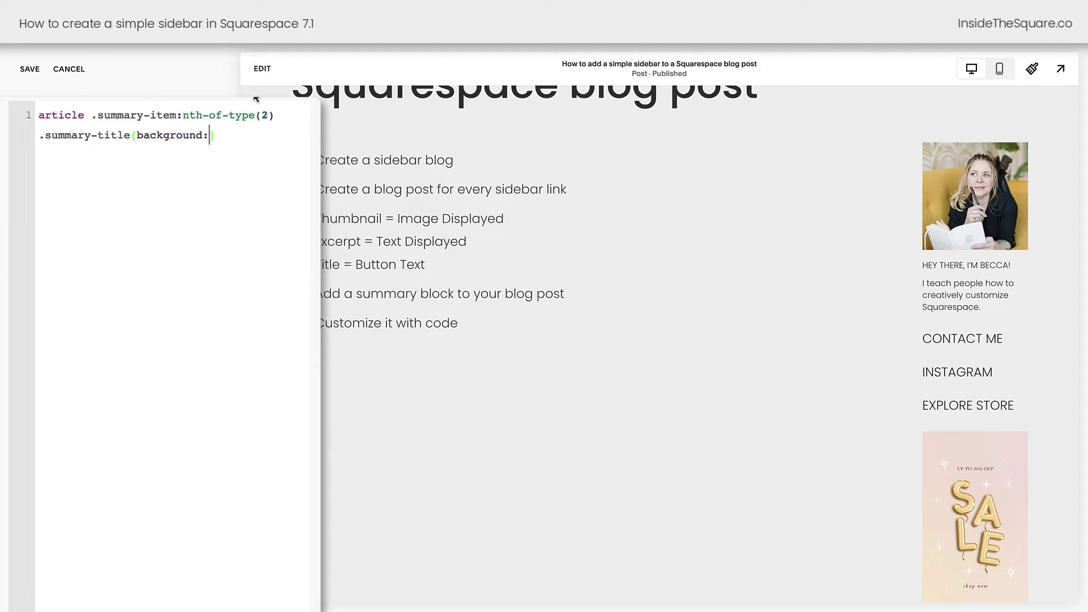
{"action": "type", "text": "yellow"}
{"action": "type", "text": ";"}
- Add text-align:center on a new line of the CSS rule for the second summary item's title
{"action": "key", "text": "Return"}
{"action": "type", "text": "cente"}
{"action": "key", "text": "BackSpace"}
{"action": "key", "text": "BackSpace"}
{"action": "key", "text": "BackSpace"}
{"action": "key", "text": "BackSpace"}
{"action": "key", "text": "BackSpace"}
{"action": "type", "text": "text-align:center"}
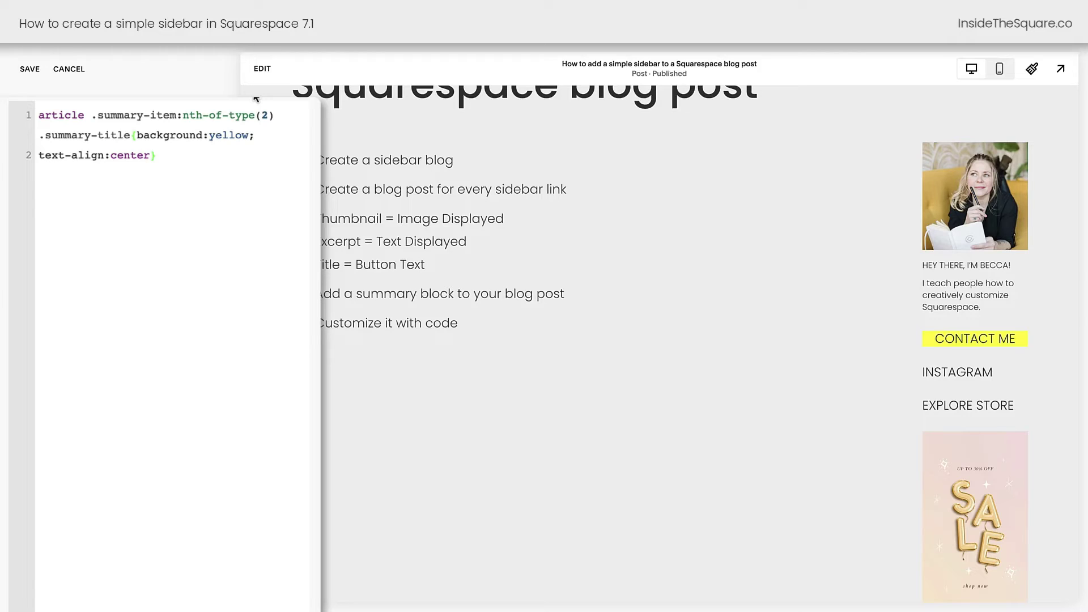
- Add 10px padding to the second summary item's title in the CSS rule
{"action": "type", "text": ";"}
{"action": "key", "text": "Return"}
{"action": "type", "text": "padding:10pc"}
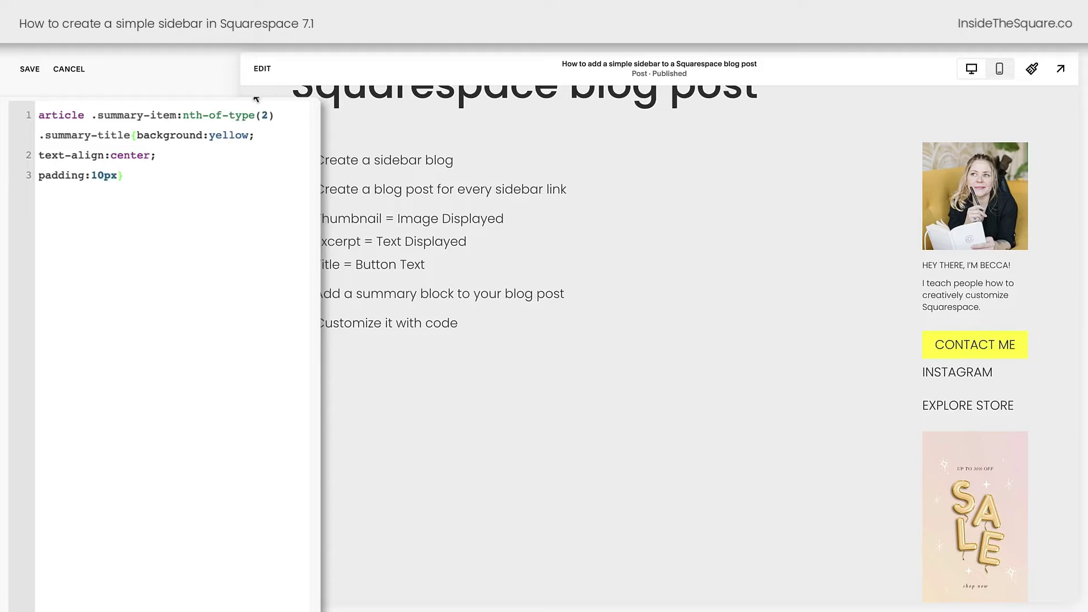
- Add border:2px solid orange on a new line of the CSS rule for the second summary item's title
{"action": "type", "text": ";"}
{"action": "key", "text": "Return"}
{"action": "type", "text": "border:2px solid r"}
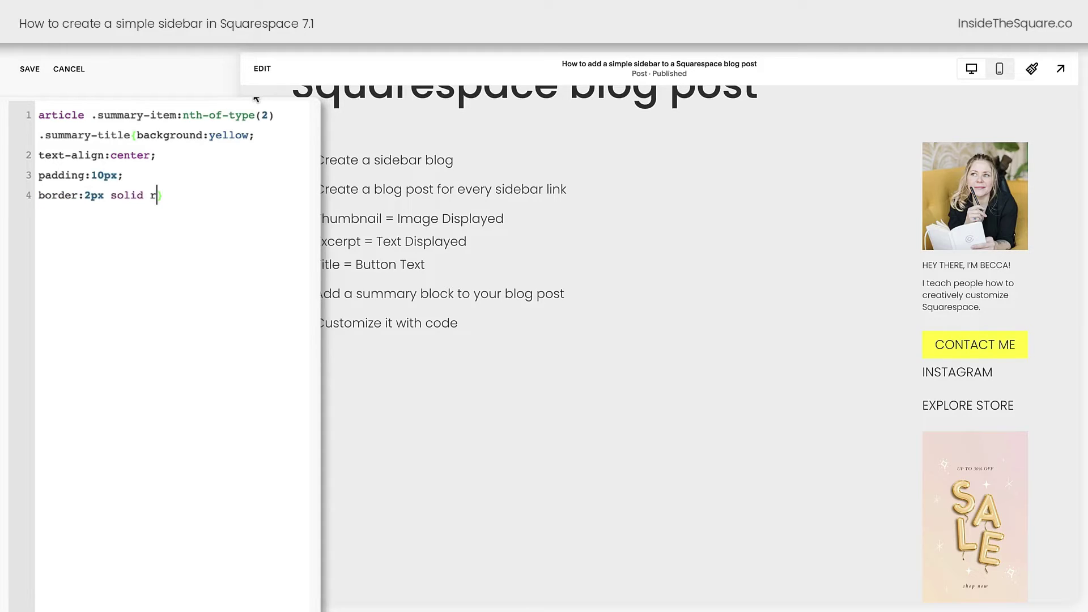
{"action": "key", "text": "BackSpace"}
{"action": "type", "text": "organze"}
{"action": "key", "text": "BackSpace"}
{"action": "key", "text": "BackSpace"}
{"action": "key", "text": "BackSpace"}
{"action": "key", "text": "BackSpace"}
{"action": "key", "text": "BackSpace"}
{"action": "type", "text": "ange"}
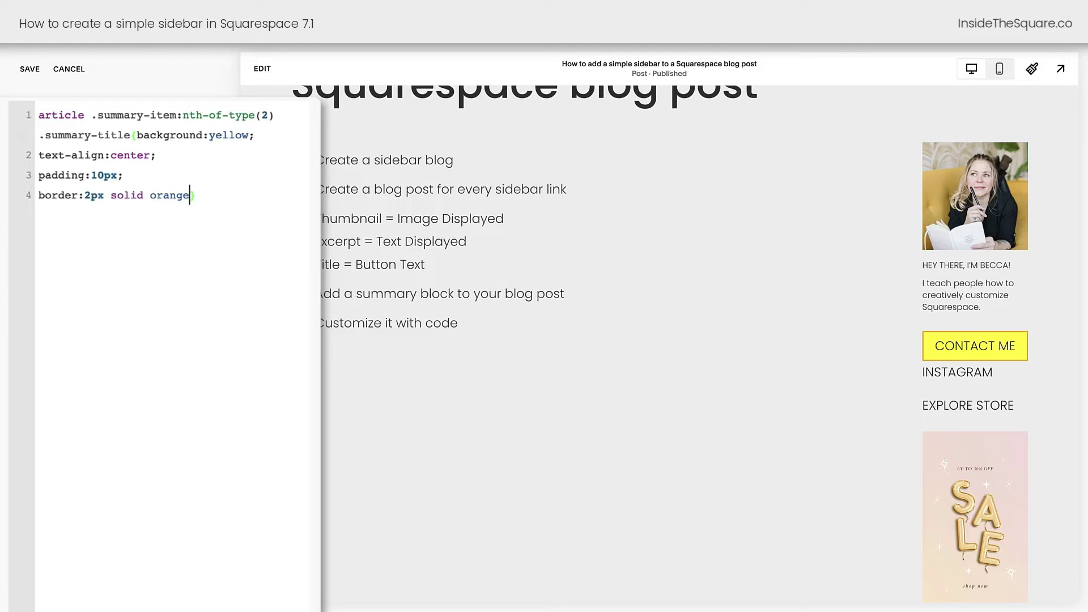
- Set the padding in the second summary item's title rule to 5px
{"action": "left_click", "coordinate": [104, 175]}
{"action": "key", "text": "BackSpace"}
{"action": "key", "text": "BackSpace"}
{"action": "type", "text": "5"}
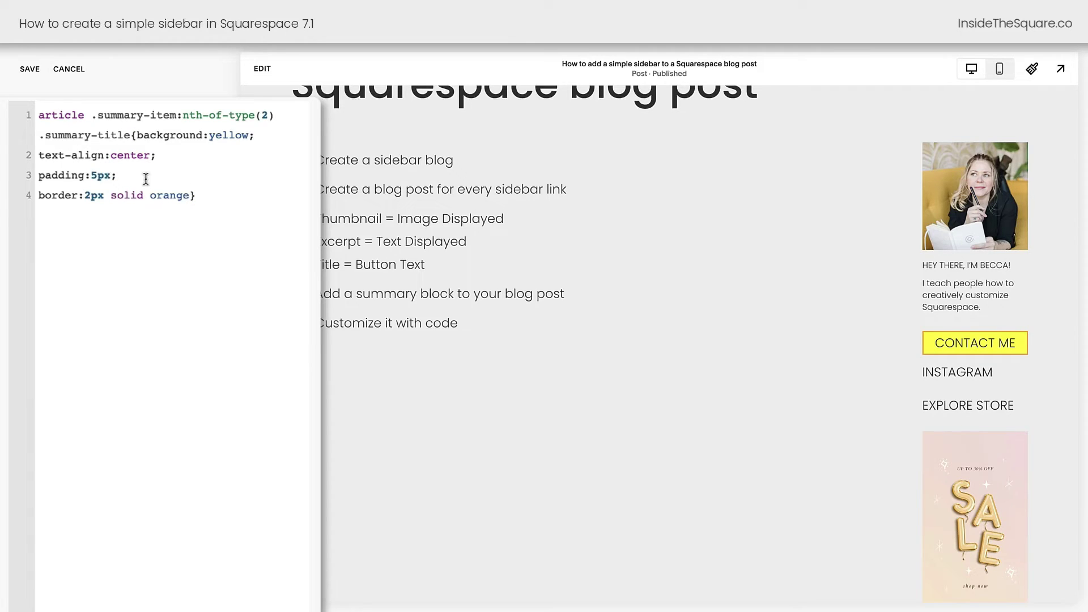
- Add a rule for article .summary-item:nth-of-type(3) .summary-title with a pink background and 5px padding
{"action": "left_click", "coordinate": [239, 199]}
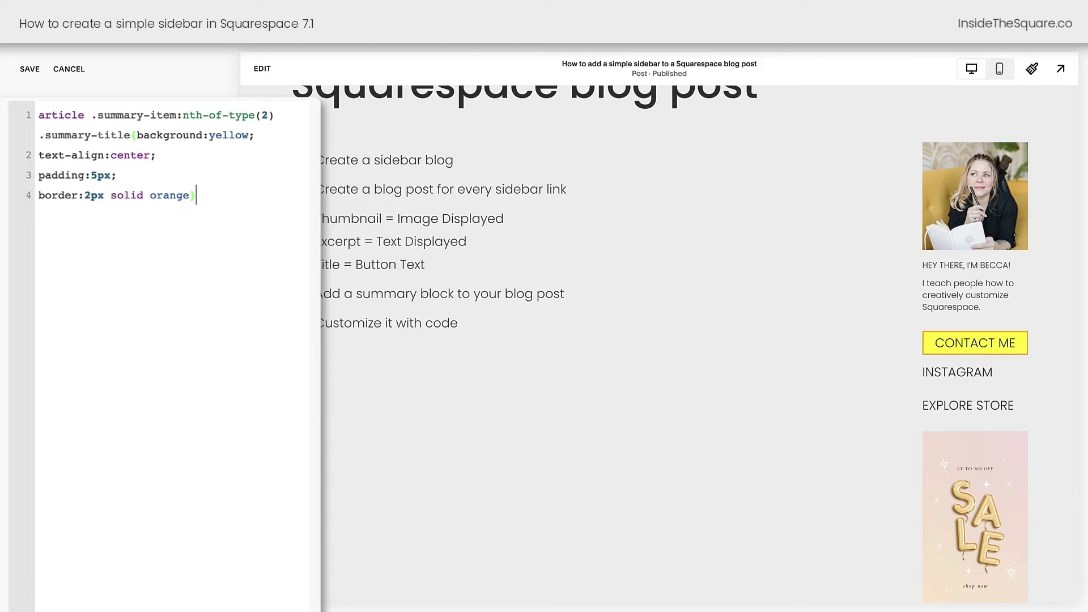
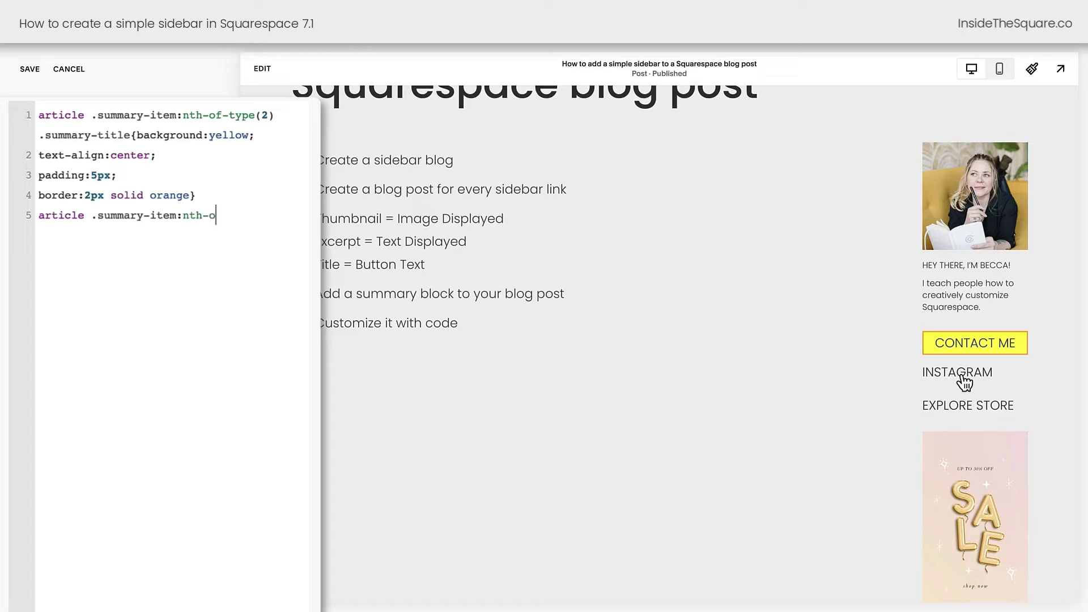
{"action": "type", "text": "e(3) .summary-title{"}
{"action": "key", "text": "Return"}
{"action": "type", "text": "background:"}
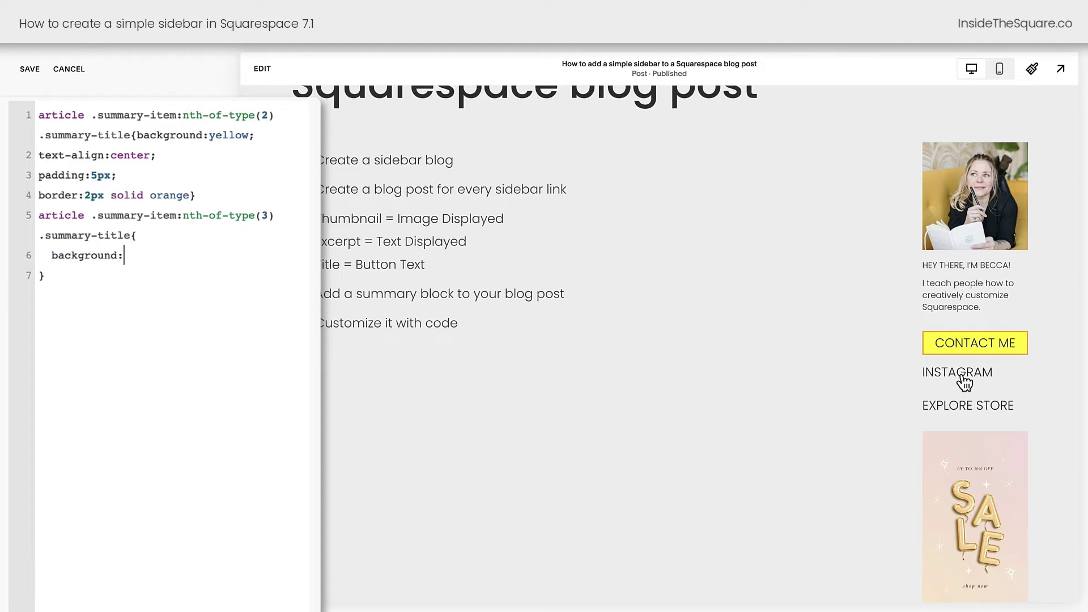
{"action": "type", "text": "pink;"}
{"action": "key", "text": "Return"}
{"action": "type", "text": "padding:"}
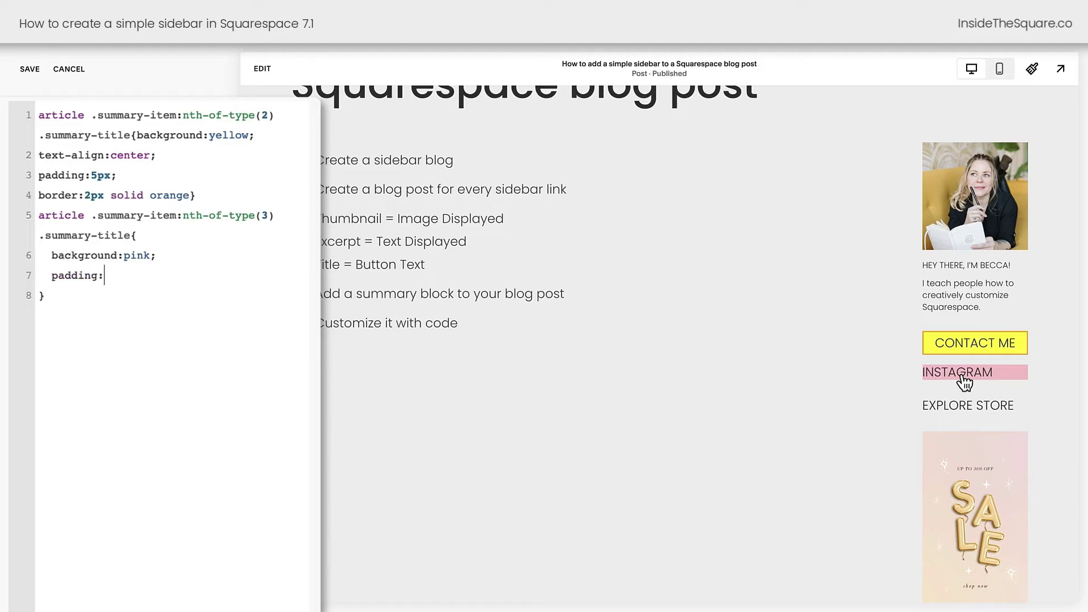
{"action": "type", "text": "5px;"}
- Add border: 2px solid red and text-align:center to the third summary item's title rule
{"action": "key", "text": "Return"}
{"action": "type", "text": "border"}
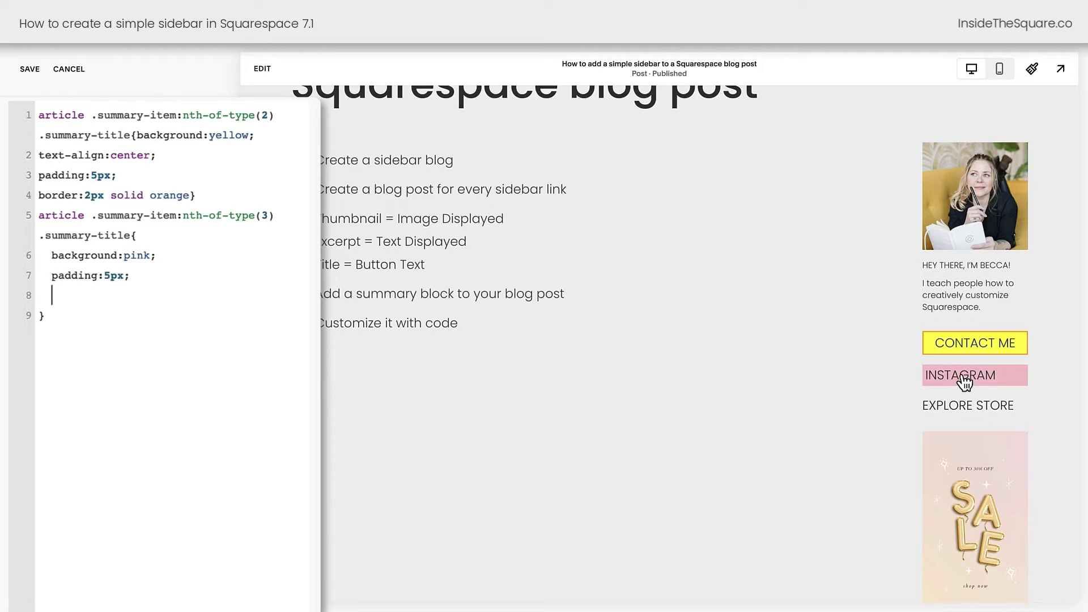
{"action": "type", "text": ": 2px solid red"}
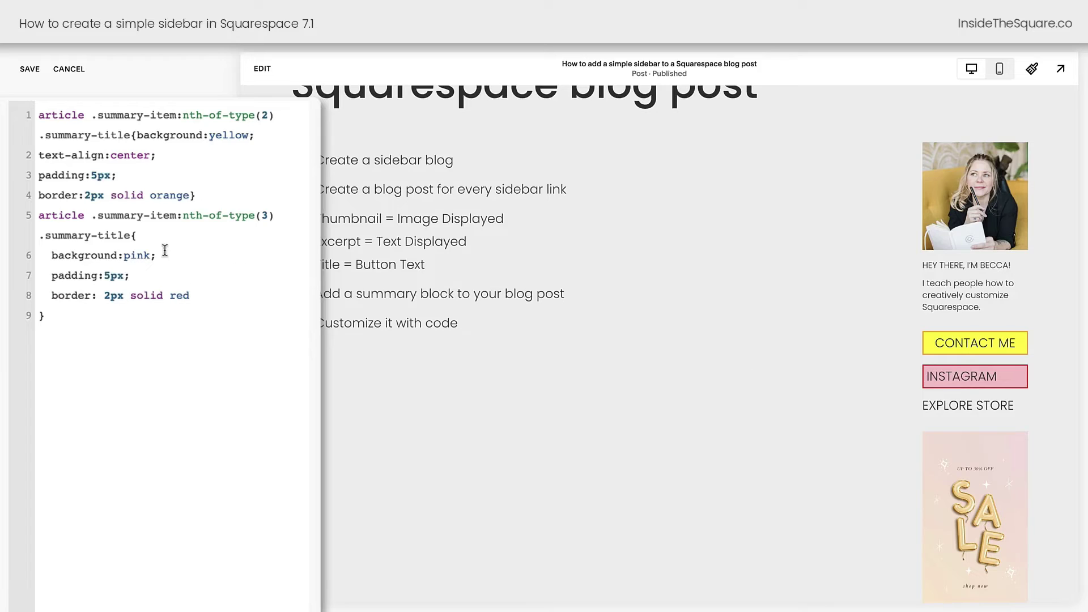
{"action": "type", "text": ";   text-align:center"}
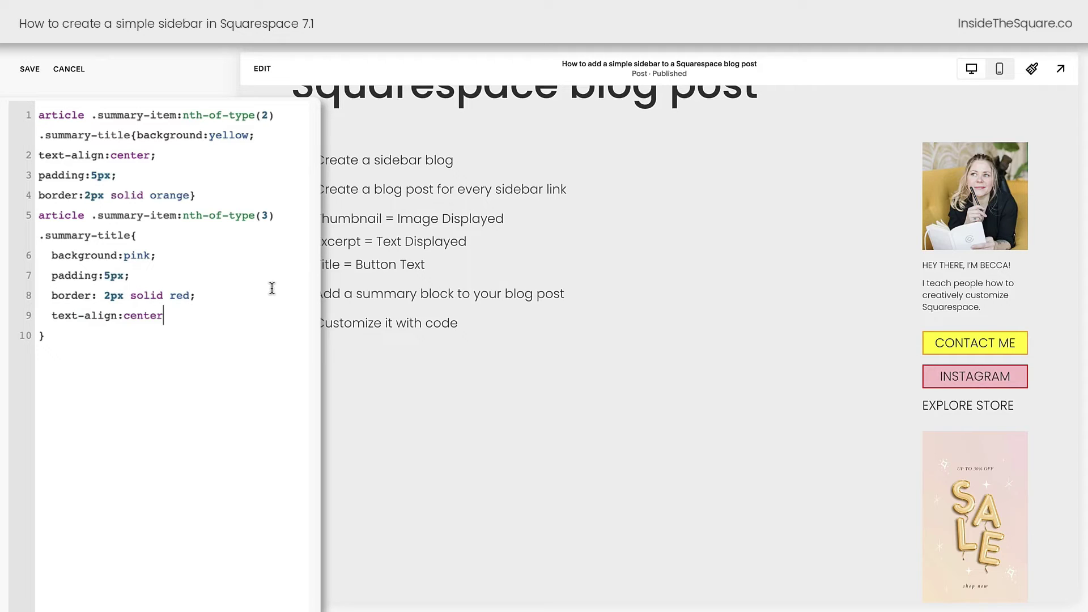
- Add a rule for article .summary-item:nth-of-type(4) .summary-title with an orange background and 5px padding
{"action": "left_click", "coordinate": [247, 326]}
{"action": "key", "text": "Return"}
{"action": "type", "text": "article"}
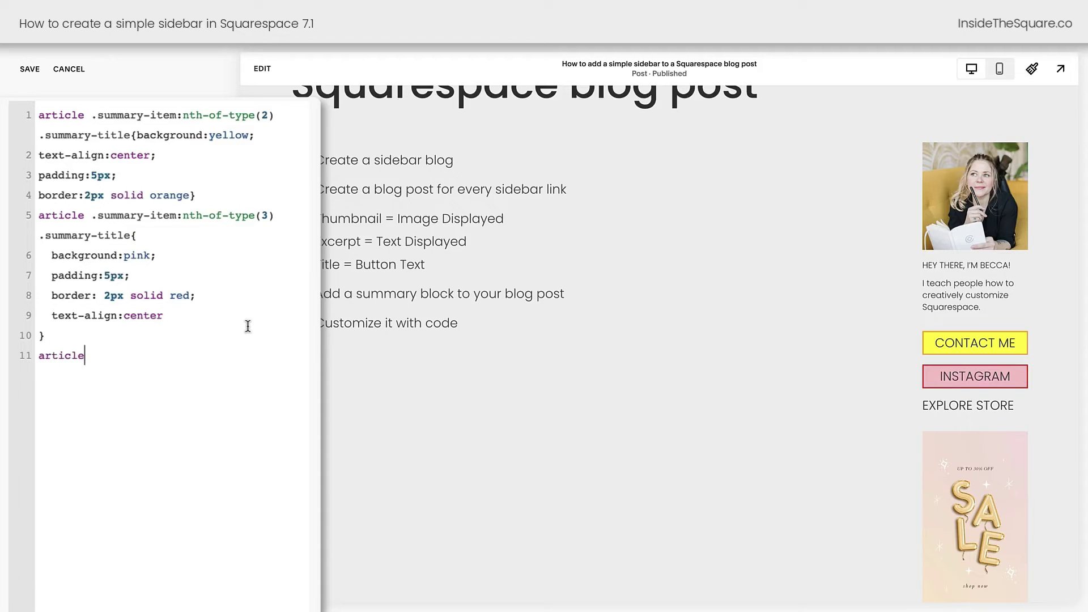
{"action": "type", "text": " .summary-item:nth-of-type"}
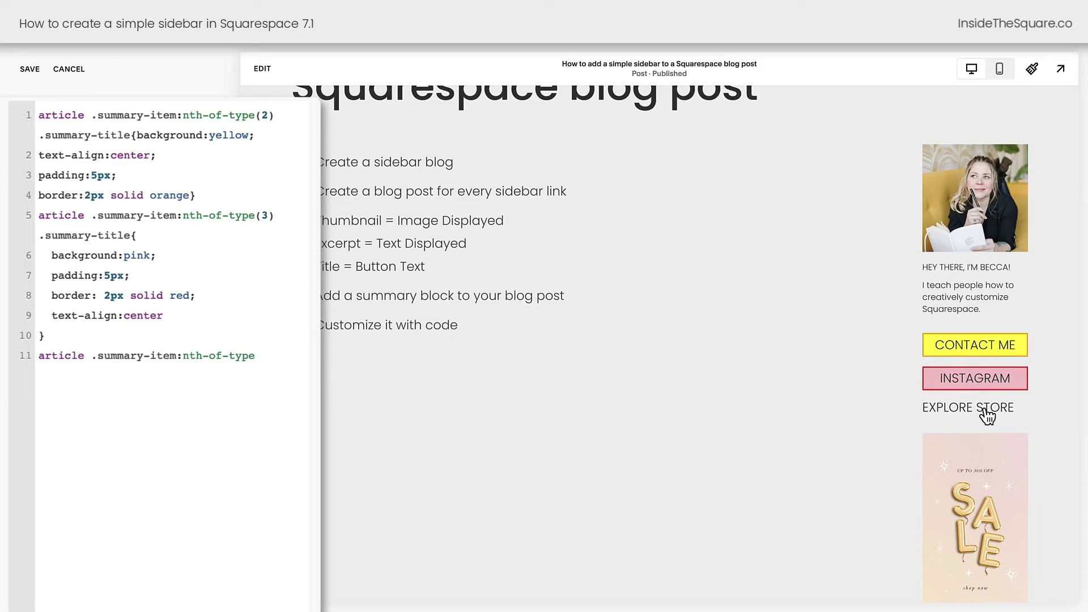
{"action": "type", "text": "(4) .summary-title {"}
{"action": "key", "text": "Return"}
{"action": "type", "text": "background:"}
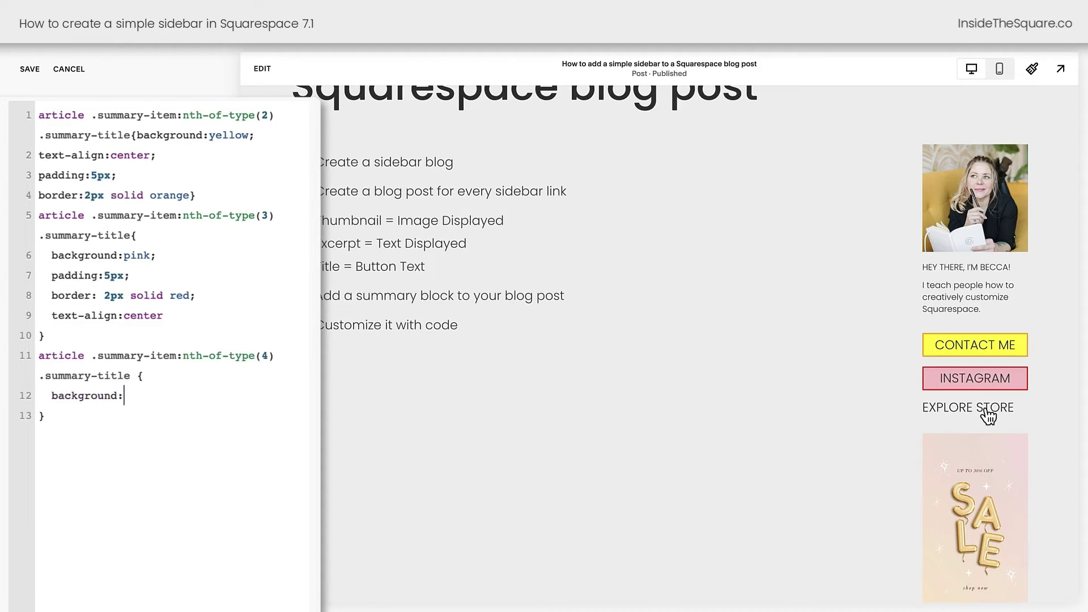
{"action": "type", "text": "orange;"}
{"action": "key", "text": "Return"}
{"action": "type", "text": "padding:5px;   "}
- Add border:2px solid pink and text-align:center to the fourth summary item's title rule
{"action": "type", "text": "border:"}
{"action": "type", "text": "2px solid "}
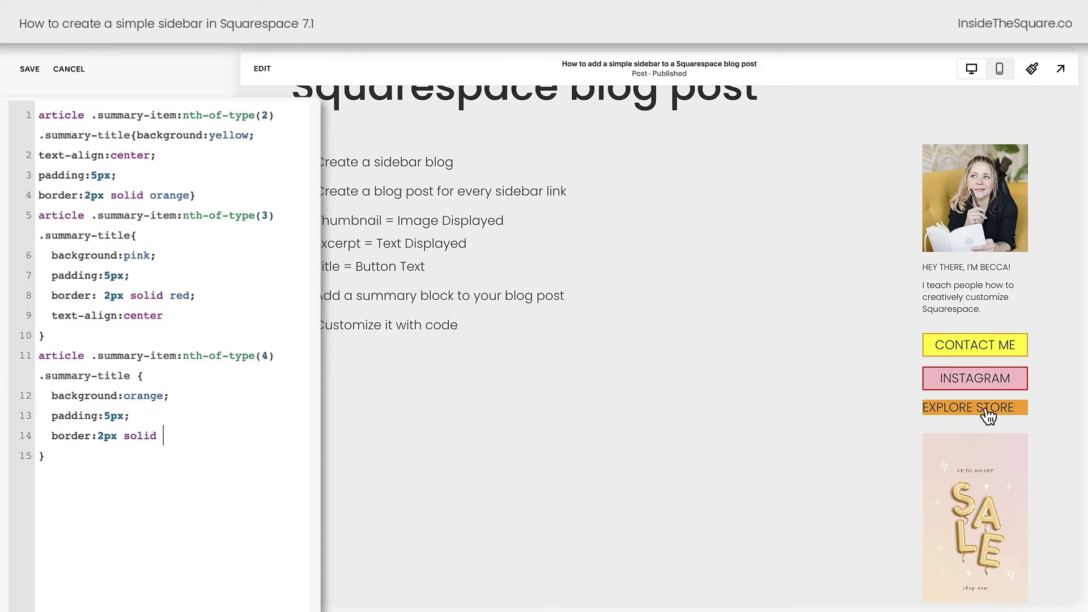
{"action": "type", "text": "pink;"}
{"action": "key", "text": "Return"}
{"action": "type", "text": "text-align"}
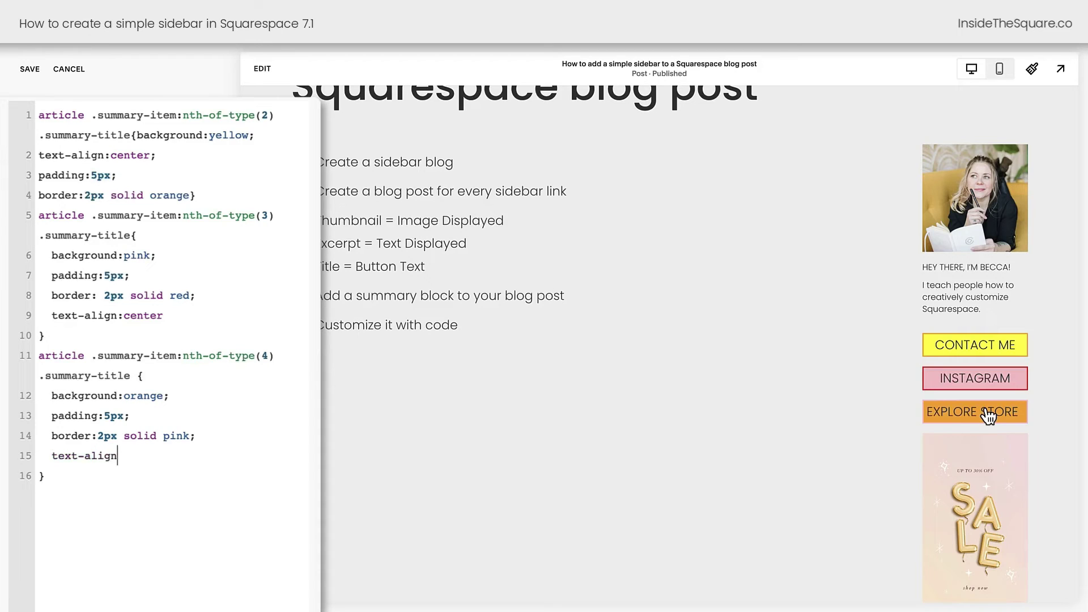
{"action": "type", "text": ":center"}
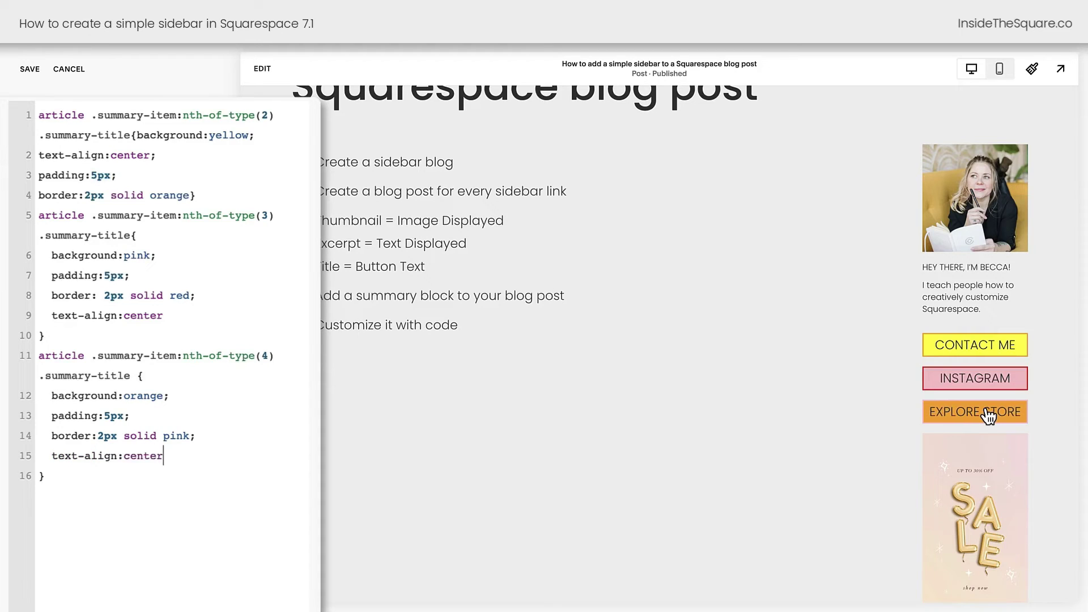
- Below the existing rules, add an article .summary-title:hover rule with background:#fff!important
{"action": "key", "text": "Down"}
{"action": "scroll", "coordinate": [1046, 406], "scroll_direction": "up", "scroll_amount": 1}
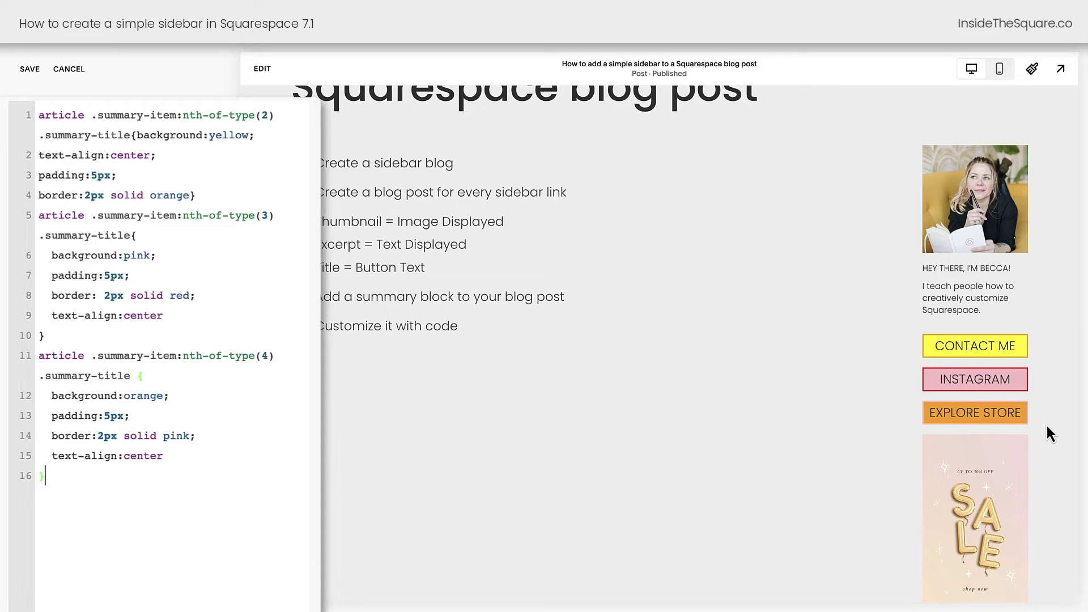
{"action": "scroll", "coordinate": [1047, 433], "scroll_direction": "down", "scroll_amount": 1}
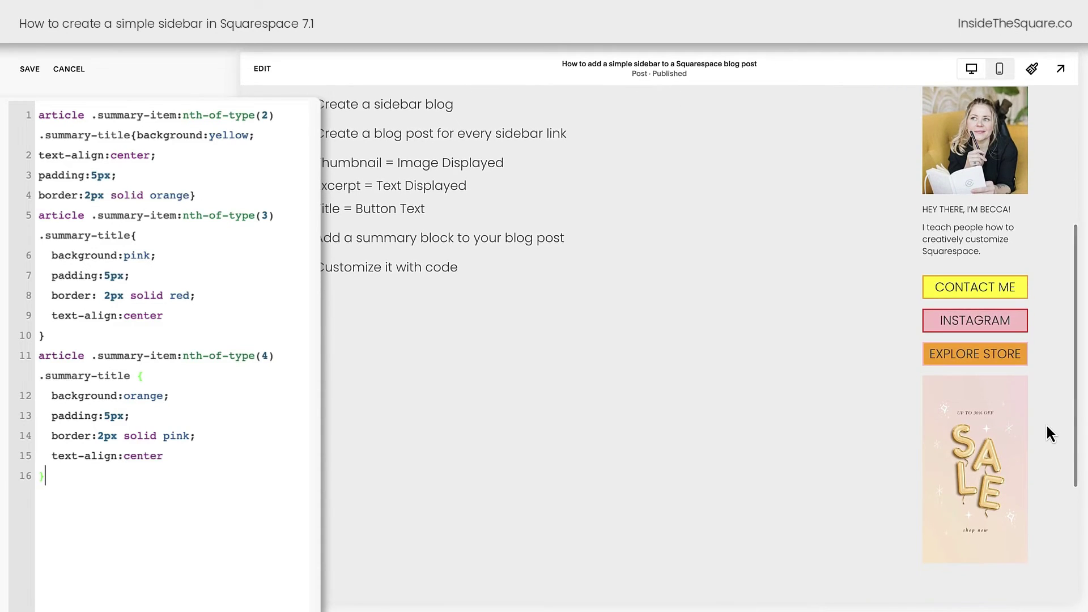
{"action": "key", "text": "Return"}
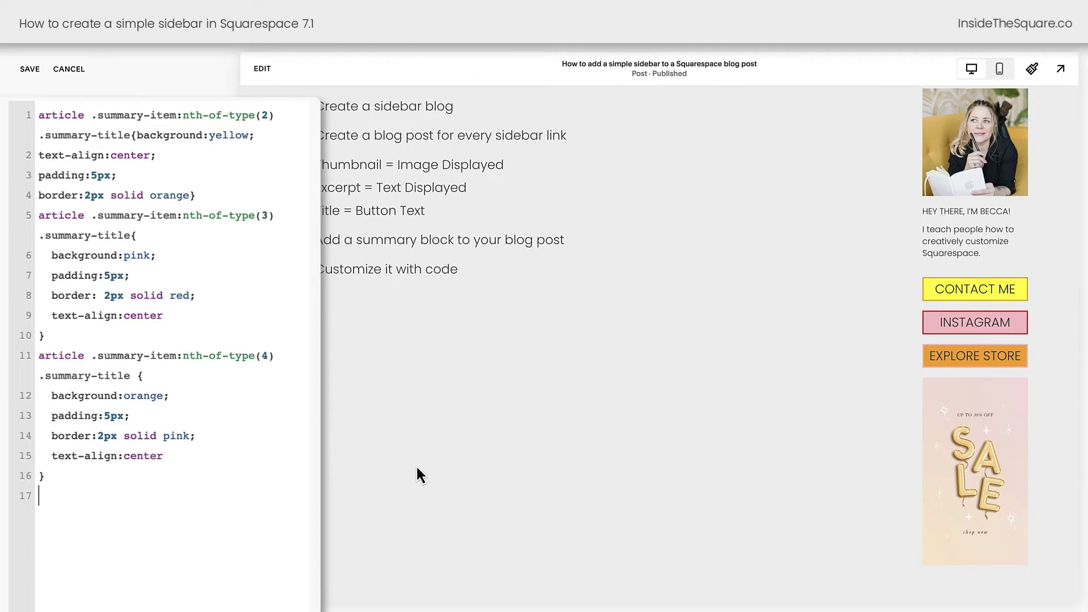
{"action": "type", "text": "article .summary-"}
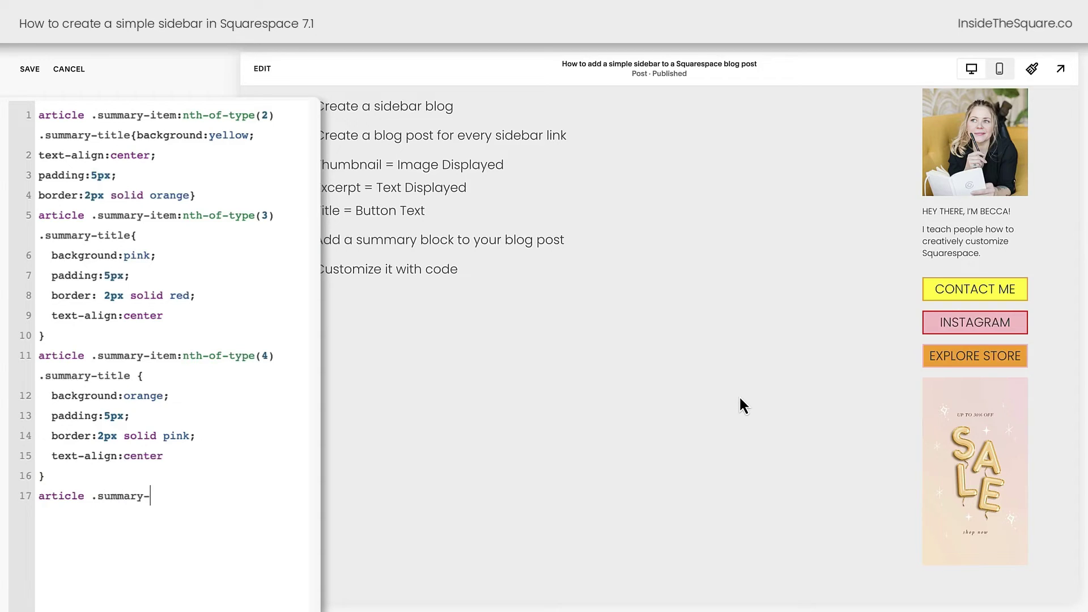
{"action": "type", "text": "title:hover{"}
{"action": "key", "text": "Return"}
{"action": "type", "text": "bac"}
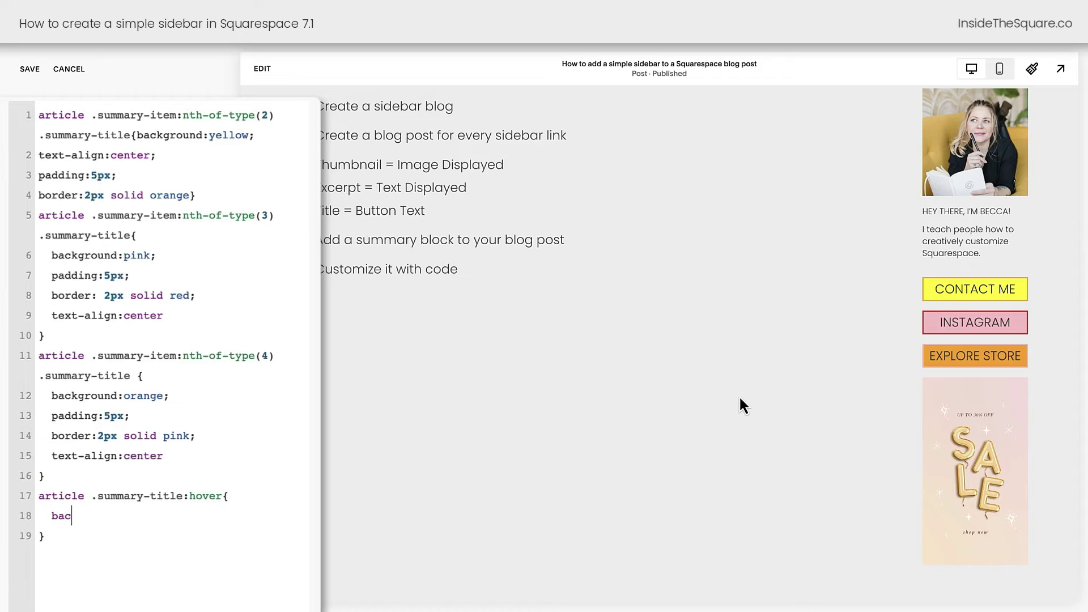
{"action": "type", "text": "kground:#fff!impor"}
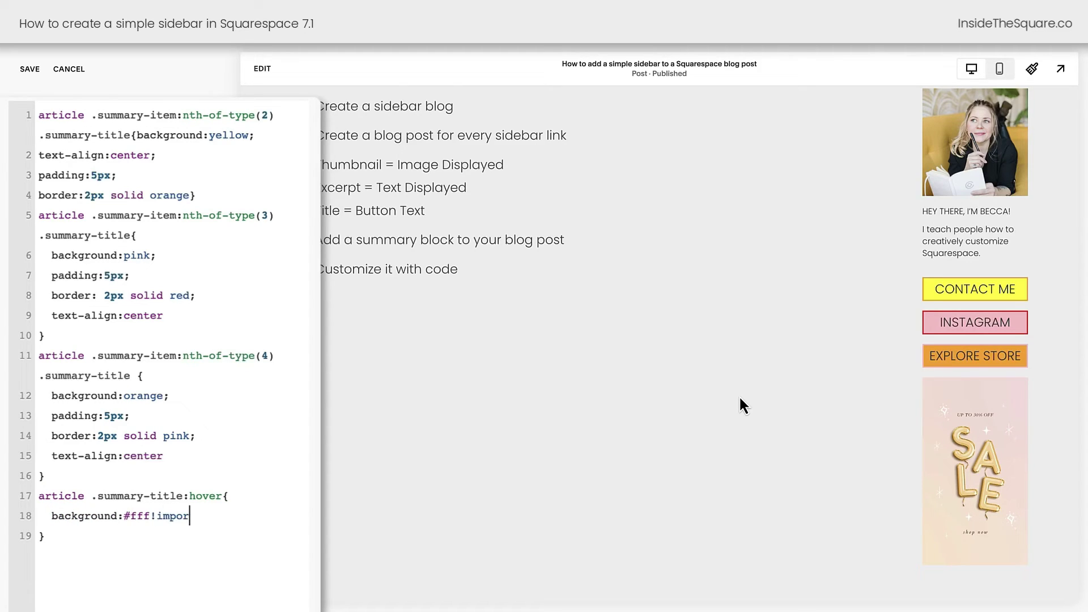
{"action": "type", "text": "tant;"}
- Add border-color:#333!important on a new line of the summary title hover rule
{"action": "key", "text": "Return"}
{"action": "type", "text": "border-color"}
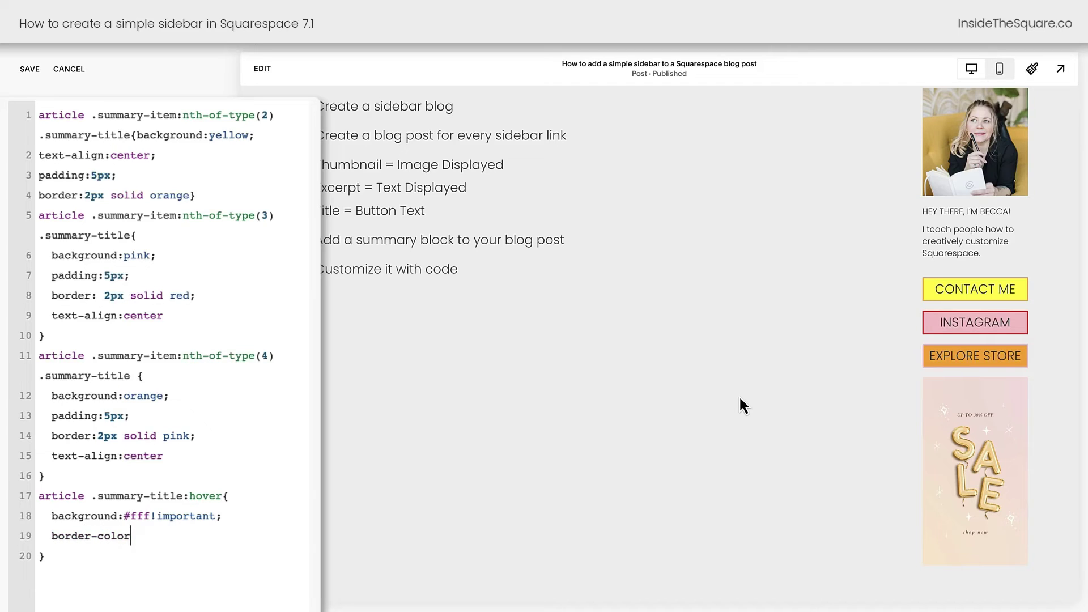
{"action": "type", "text": ":#333!important"}
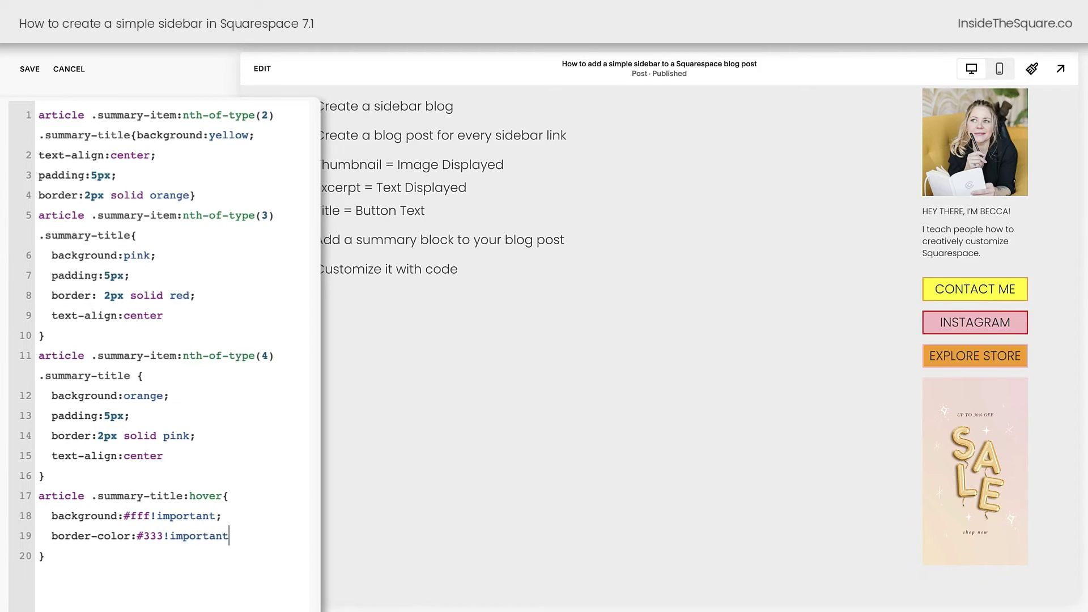
- Examine the border colors, padding lines, article prefix and nth-of-type numbers in the custom CSS rules
{"action": "left_click_drag", "start_coordinate": [149, 513], "coordinate": [136, 535]}
{"action": "left_click_drag", "start_coordinate": [191, 436], "coordinate": [165, 436]}
{"action": "left_click_drag", "start_coordinate": [190, 296], "coordinate": [170, 295]}
{"action": "left_click_drag", "start_coordinate": [191, 195], "coordinate": [156, 195]}
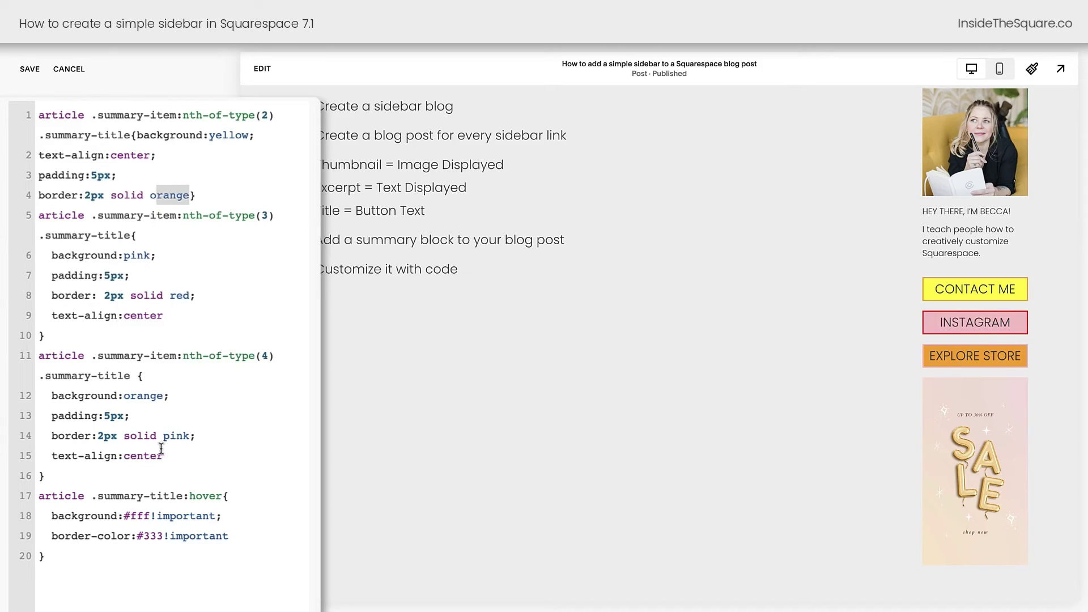
{"action": "left_click_drag", "start_coordinate": [151, 516], "coordinate": [137, 536]}
{"action": "left_click_drag", "start_coordinate": [185, 418], "coordinate": [19, 418]}
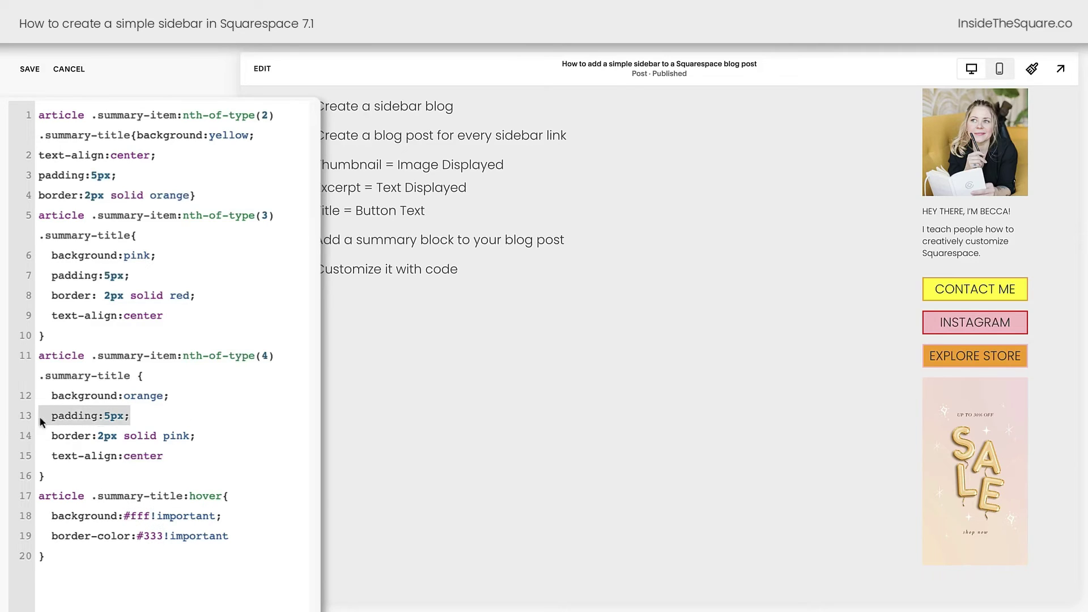
{"action": "left_click_drag", "start_coordinate": [219, 436], "coordinate": [19, 435]}
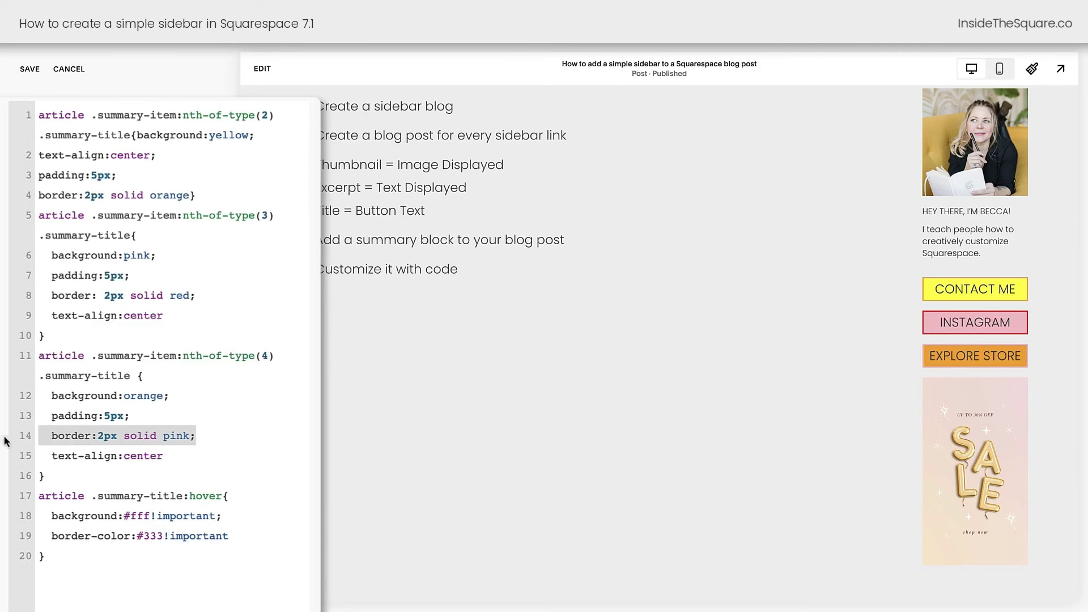
{"action": "left_click", "coordinate": [218, 411]}
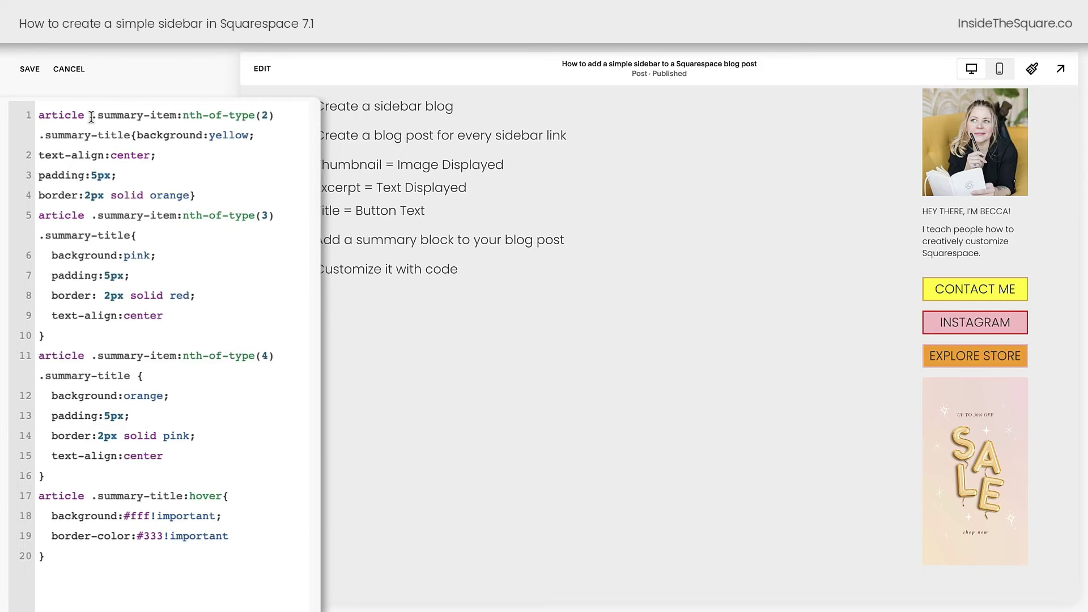
{"action": "left_click_drag", "start_coordinate": [91, 117], "coordinate": [7, 122]}
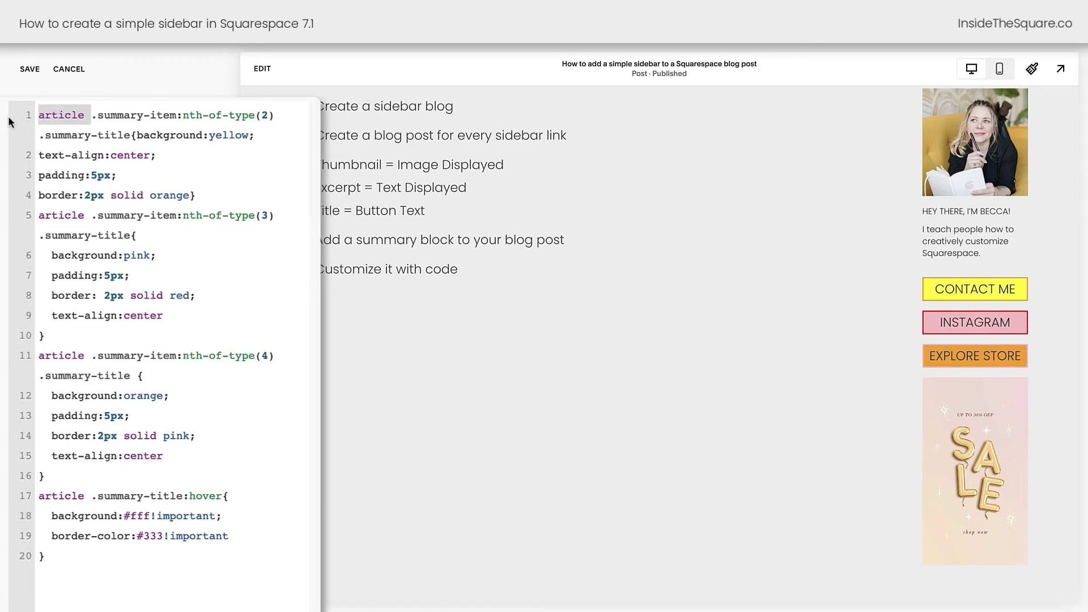
{"action": "left_click", "coordinate": [268, 115]}
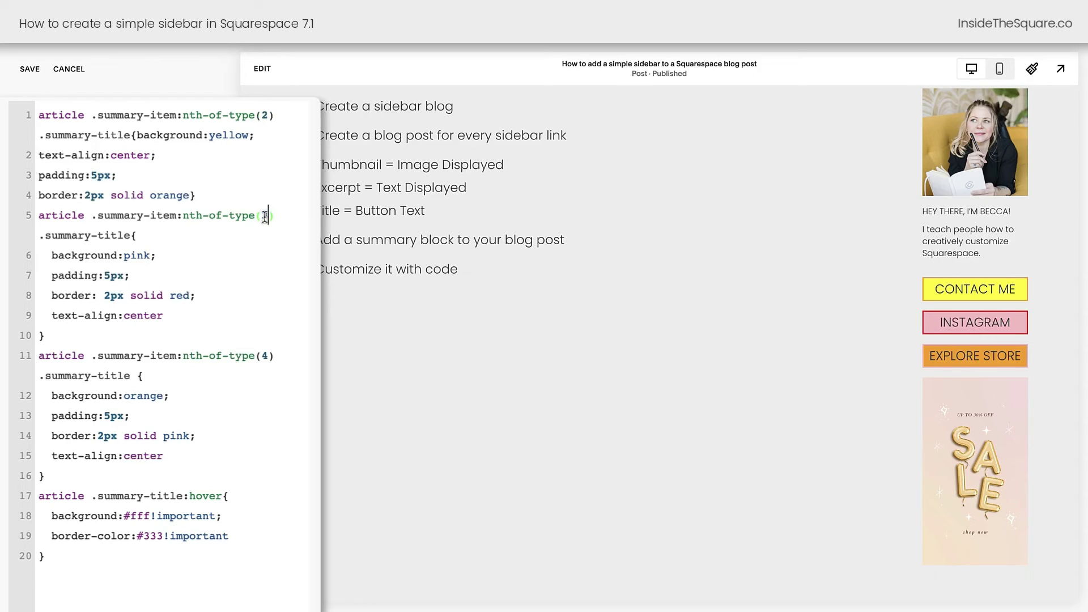
{"action": "left_click", "coordinate": [266, 356]}
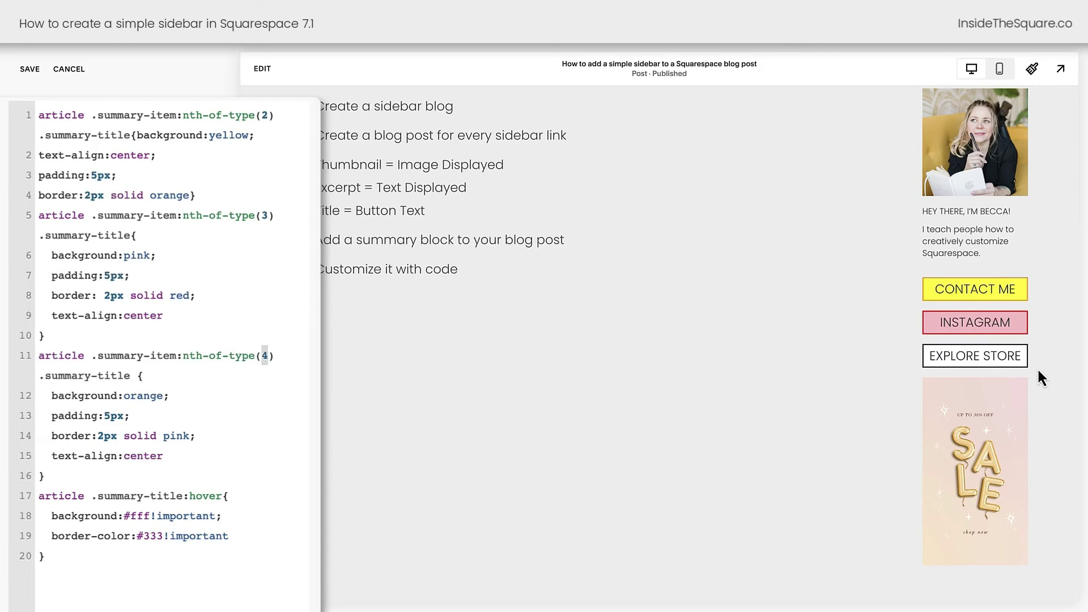
- Save the custom CSS and open the Blog page under Collection Pages
{"action": "left_click", "coordinate": [30, 69]}
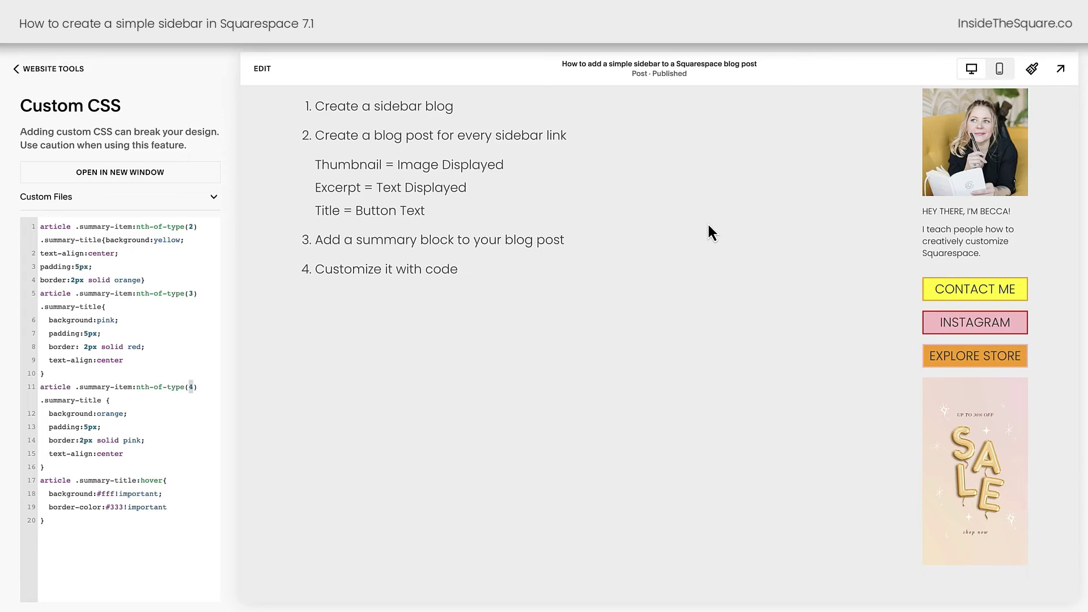
{"action": "scroll", "coordinate": [707, 222], "scroll_direction": "up", "scroll_amount": 5}
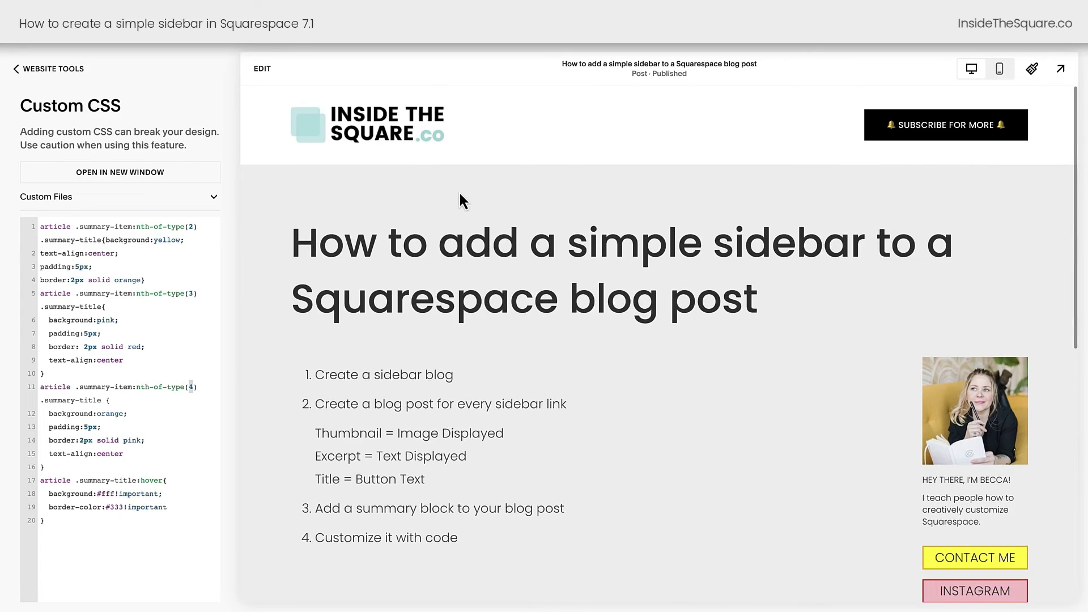
{"action": "left_click", "coordinate": [45, 71]}
{"action": "left_click", "coordinate": [45, 71]}
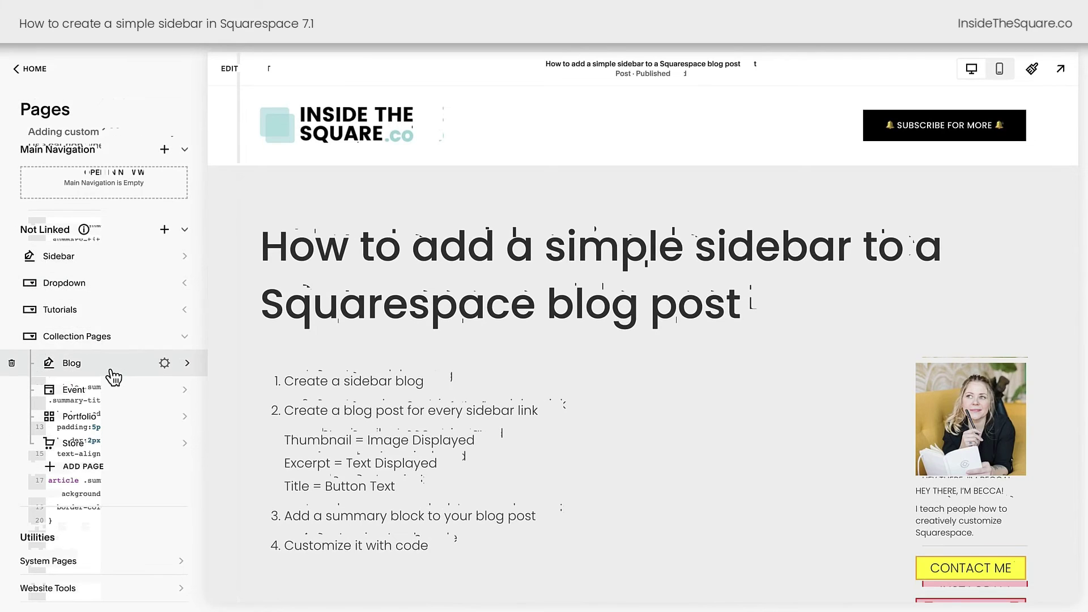
{"action": "left_click", "coordinate": [116, 365]}
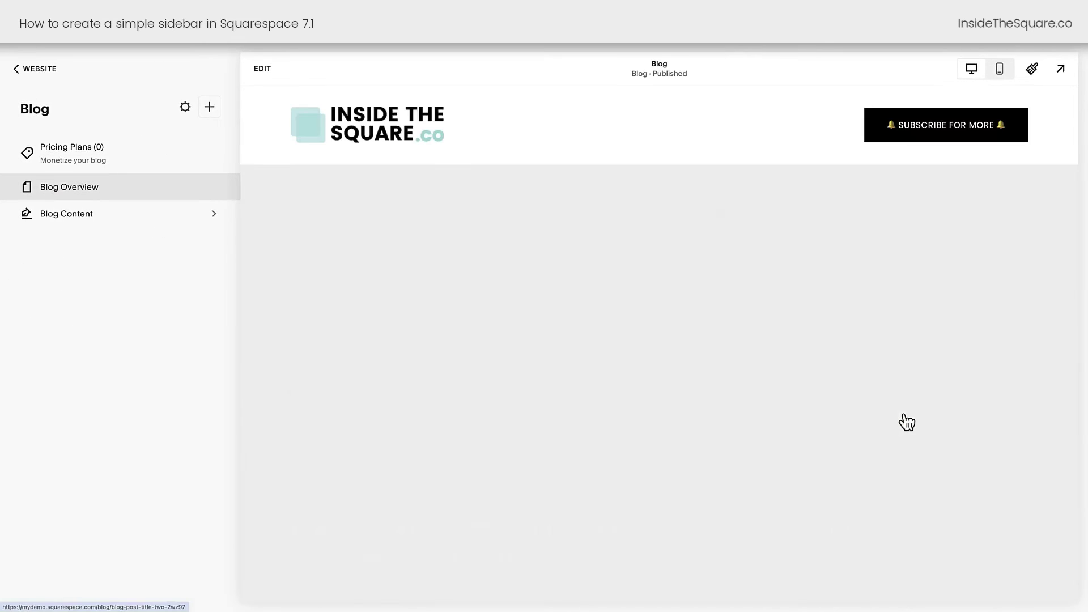
- Open Blog Post Title Two for editing and insert a Summary block above its text, with Sidebar as the source page
{"action": "left_click", "coordinate": [905, 420]}
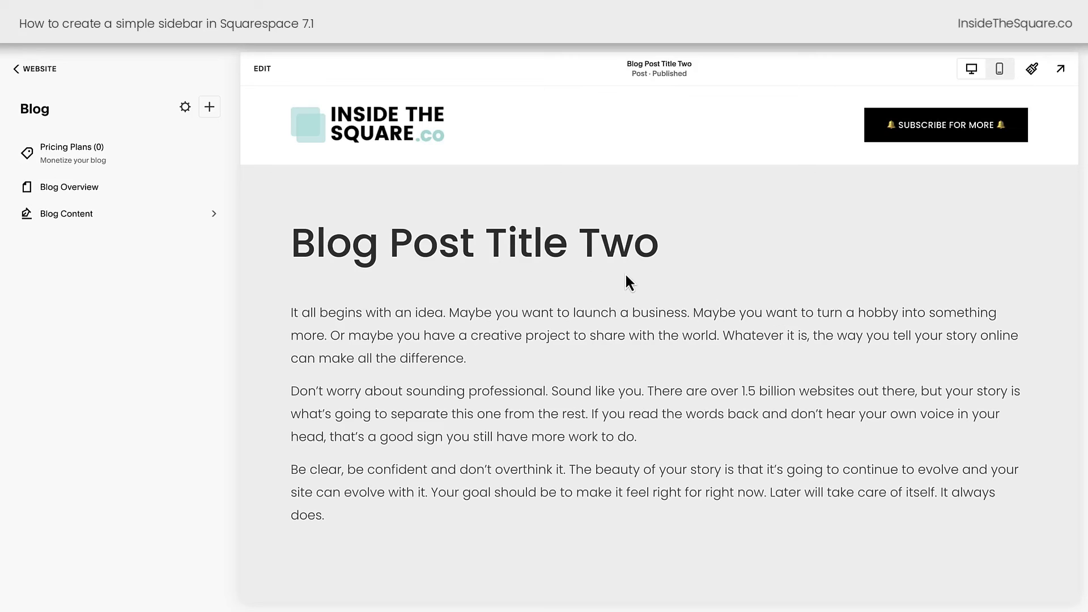
{"action": "left_click", "coordinate": [262, 70]}
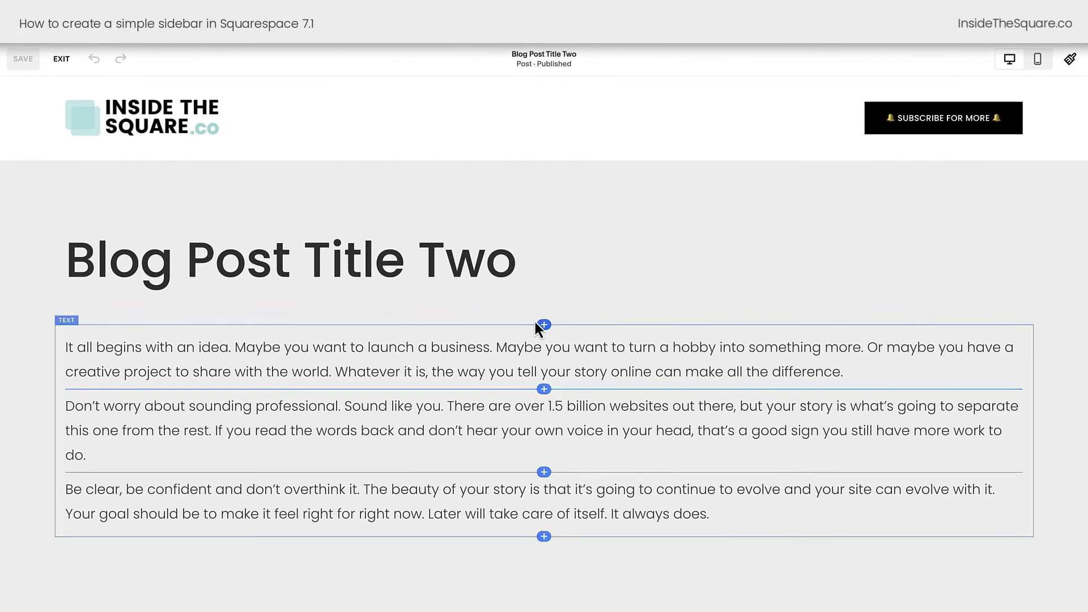
{"action": "left_click", "coordinate": [545, 326]}
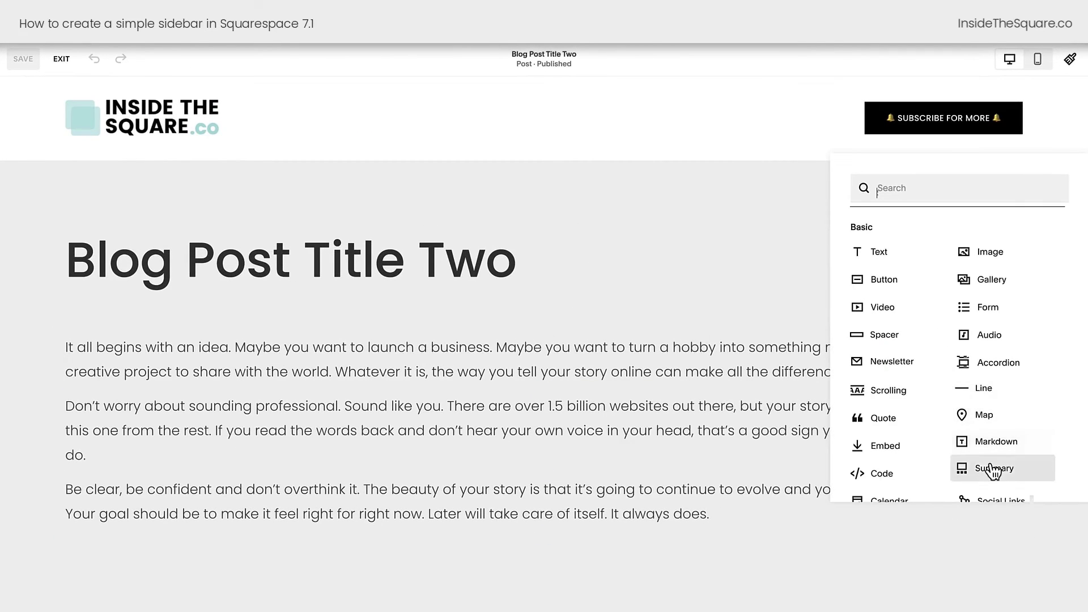
{"action": "left_click", "coordinate": [993, 470]}
{"action": "left_click", "coordinate": [962, 412]}
{"action": "left_click", "coordinate": [969, 388]}
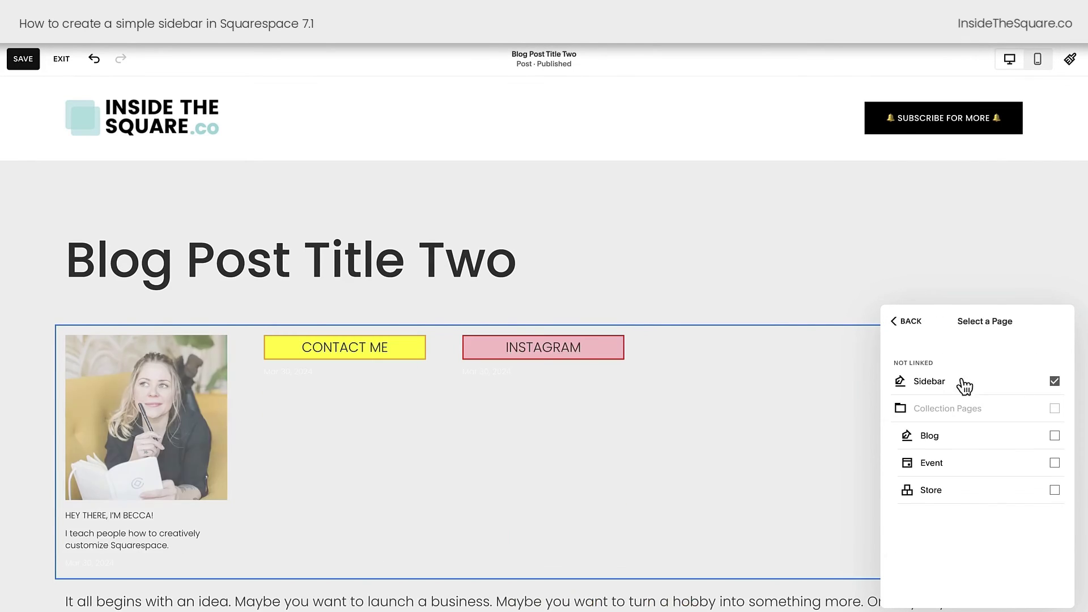
{"action": "left_click", "coordinate": [906, 324]}
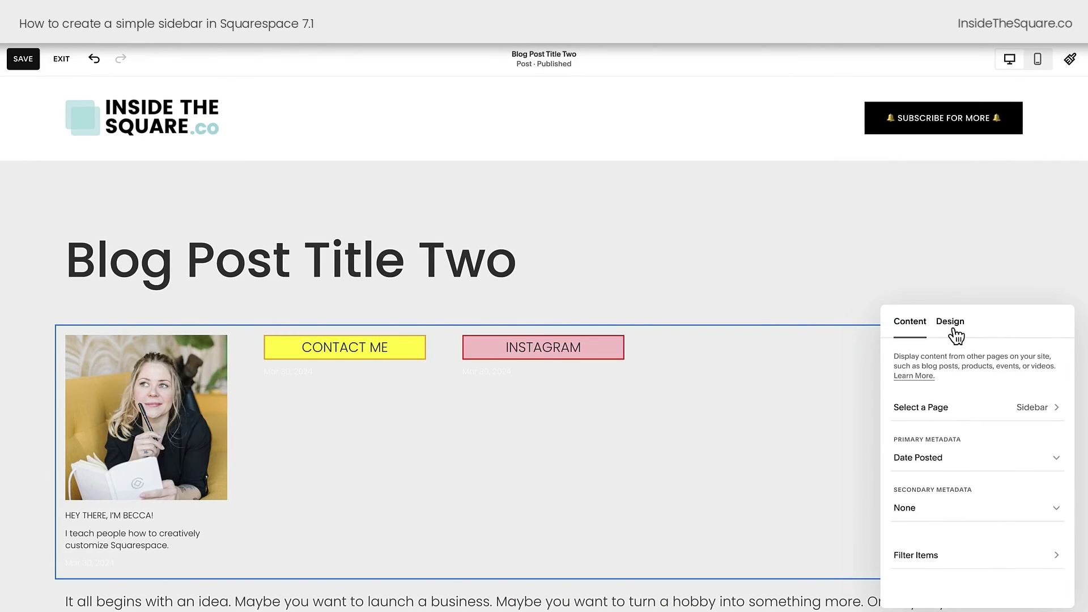
- Set the Summary block's number of items to 19
{"action": "left_click", "coordinate": [956, 331]}
{"action": "left_click_drag", "start_coordinate": [916, 457], "coordinate": [998, 456]}
{"action": "left_click", "coordinate": [832, 262]}
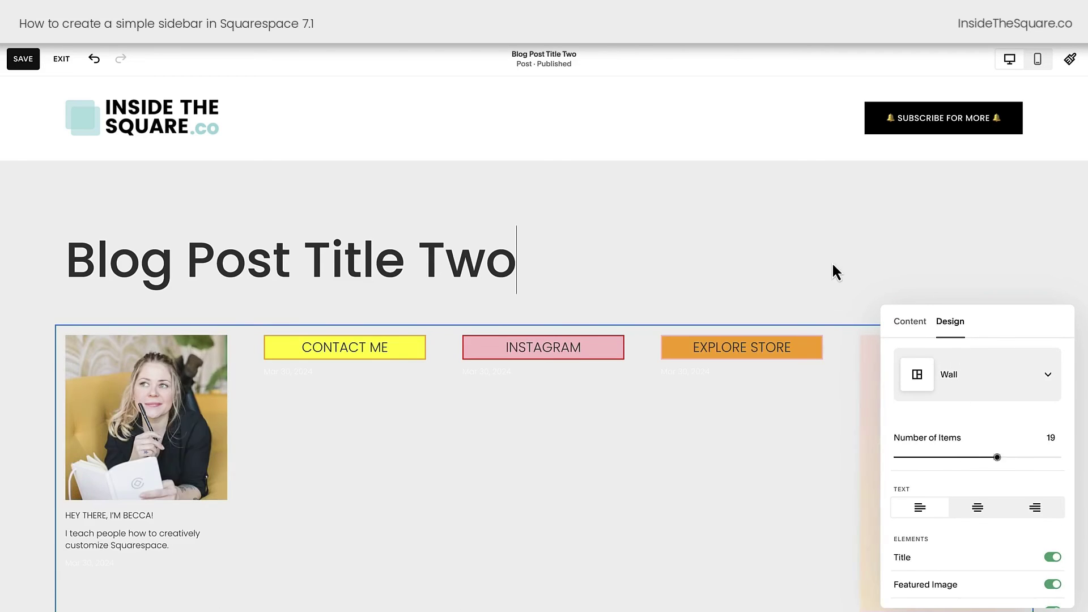
- Move the Summary block to the right of Blog Post Title Two's text and narrow its column to sidebar width
{"action": "left_click_drag", "start_coordinate": [144, 381], "coordinate": [1015, 388]}
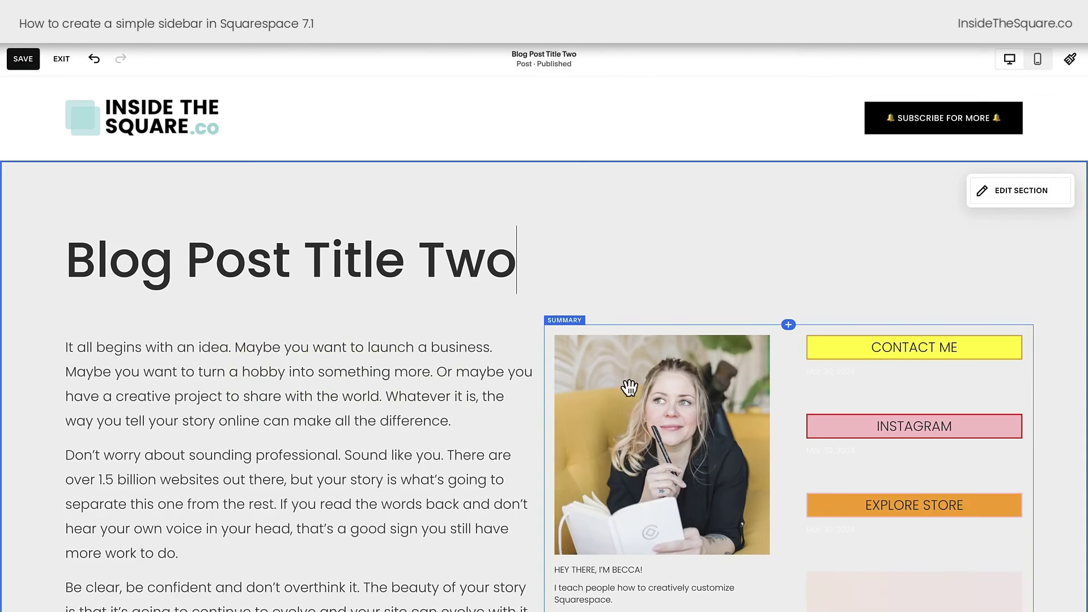
{"action": "left_click_drag", "start_coordinate": [549, 374], "coordinate": [834, 392]}
{"action": "left_click_drag", "start_coordinate": [790, 388], "coordinate": [856, 384]}
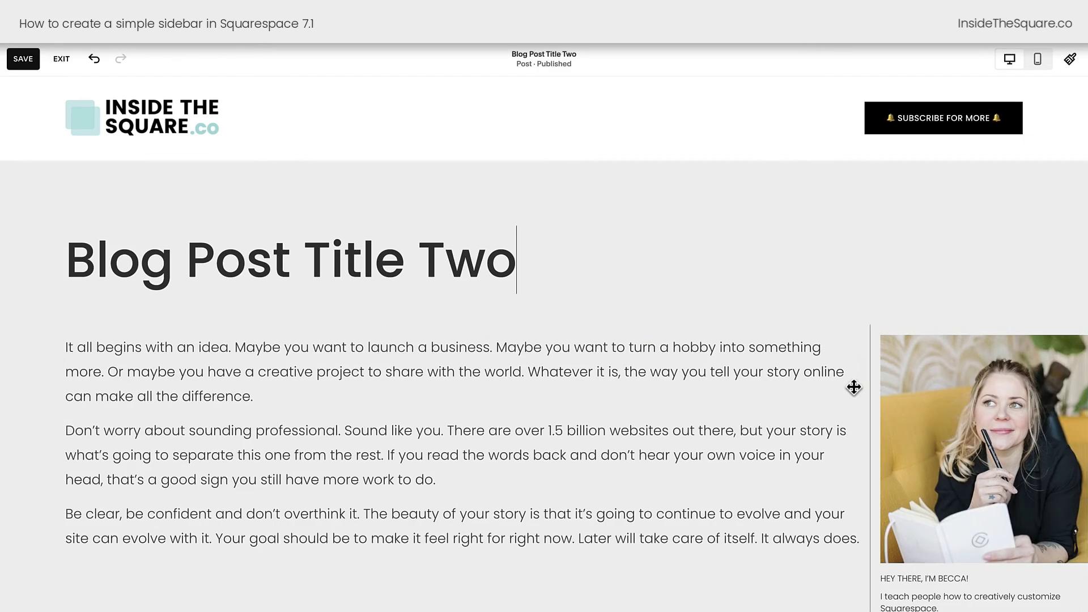
- Set the primary metadata of Blog Post Title Two's Summary block to None
{"action": "scroll", "coordinate": [781, 371], "scroll_direction": "down", "scroll_amount": 1}
{"action": "scroll", "coordinate": [781, 371], "scroll_direction": "down", "scroll_amount": 4}
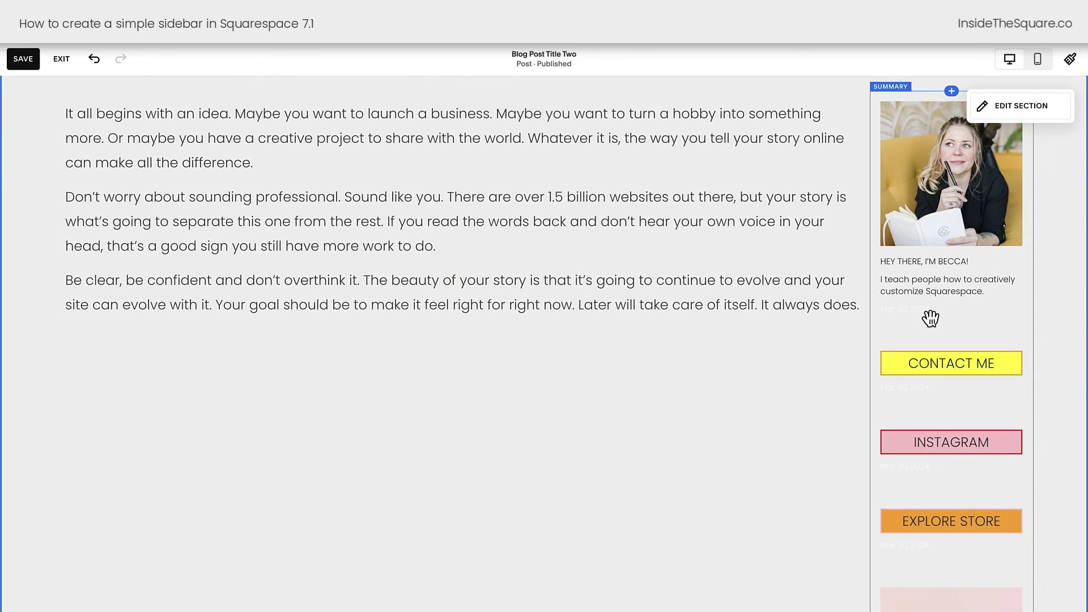
{"action": "double_click", "coordinate": [962, 311]}
{"action": "left_click", "coordinate": [955, 247]}
{"action": "left_click", "coordinate": [920, 205]}
- Reduce the gutter width of Blog Post Title Two's Summary block to 20 px in its size and spacing settings
{"action": "left_click_drag", "start_coordinate": [996, 108], "coordinate": [696, 123]}
{"action": "left_click", "coordinate": [651, 109]}
{"action": "scroll", "coordinate": [690, 315], "scroll_direction": "down", "scroll_amount": 4}
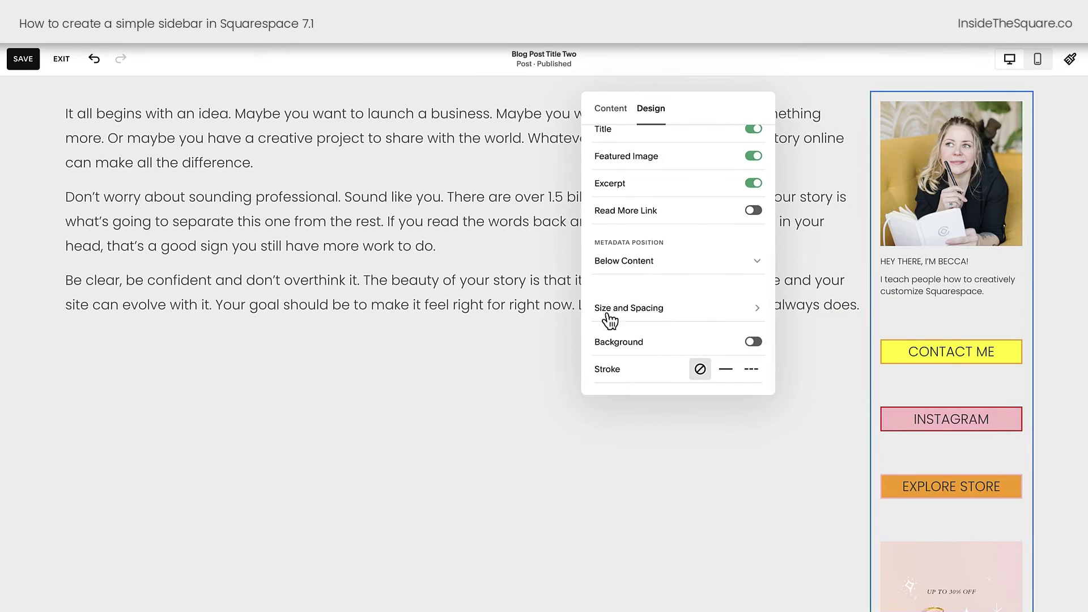
{"action": "left_click", "coordinate": [692, 322]}
{"action": "left_click_drag", "start_coordinate": [692, 205], "coordinate": [629, 207]}
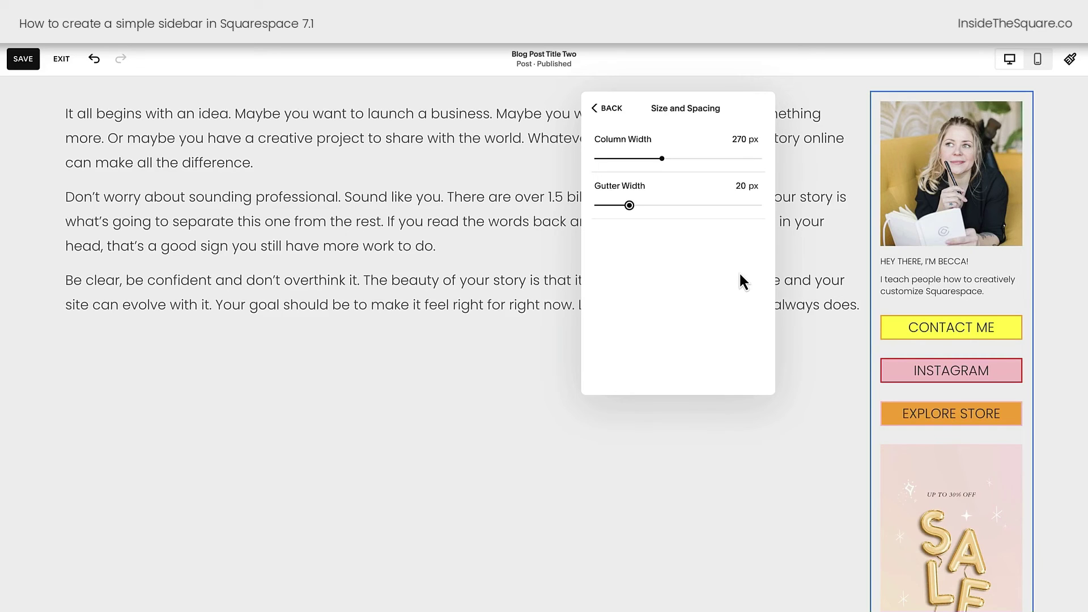
{"action": "left_click", "coordinate": [822, 335]}
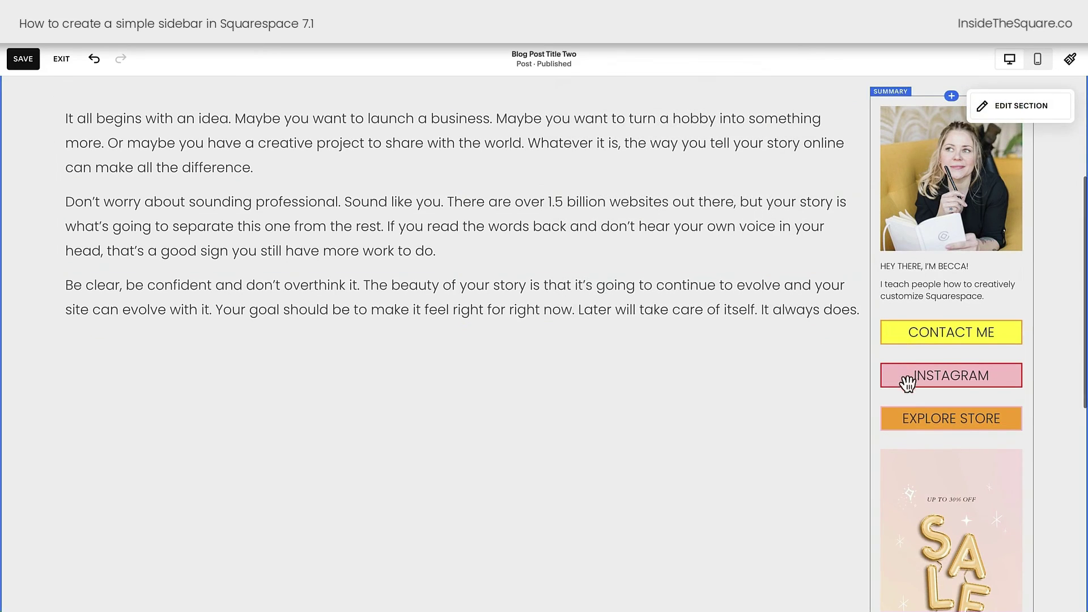
- Save and exit Blog Post Title Two, and open Blog Post Title Three for editing
{"action": "left_click", "coordinate": [23, 59]}
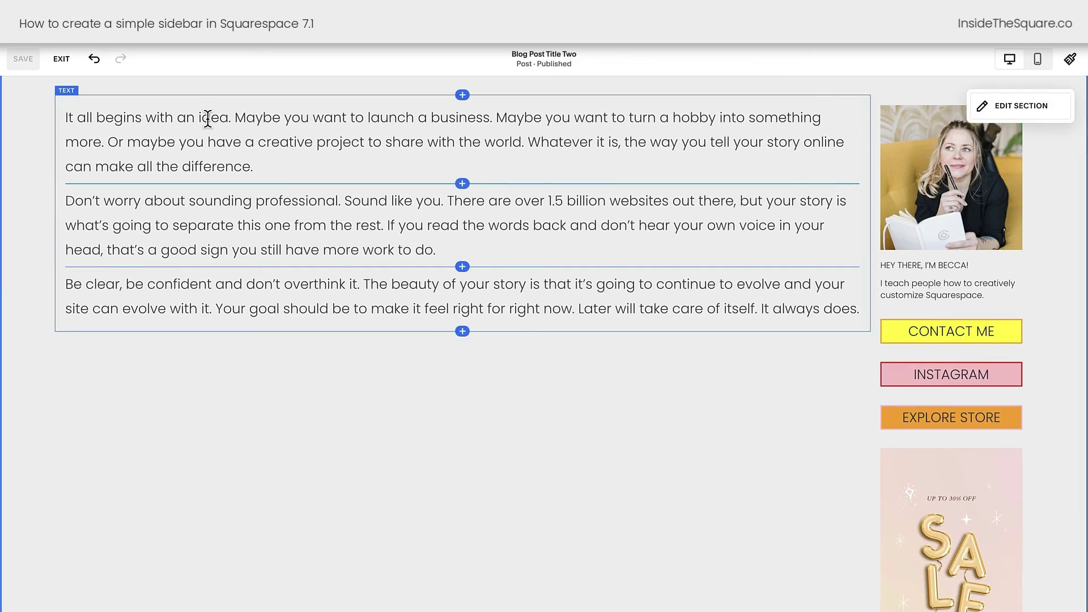
{"action": "left_click", "coordinate": [61, 59]}
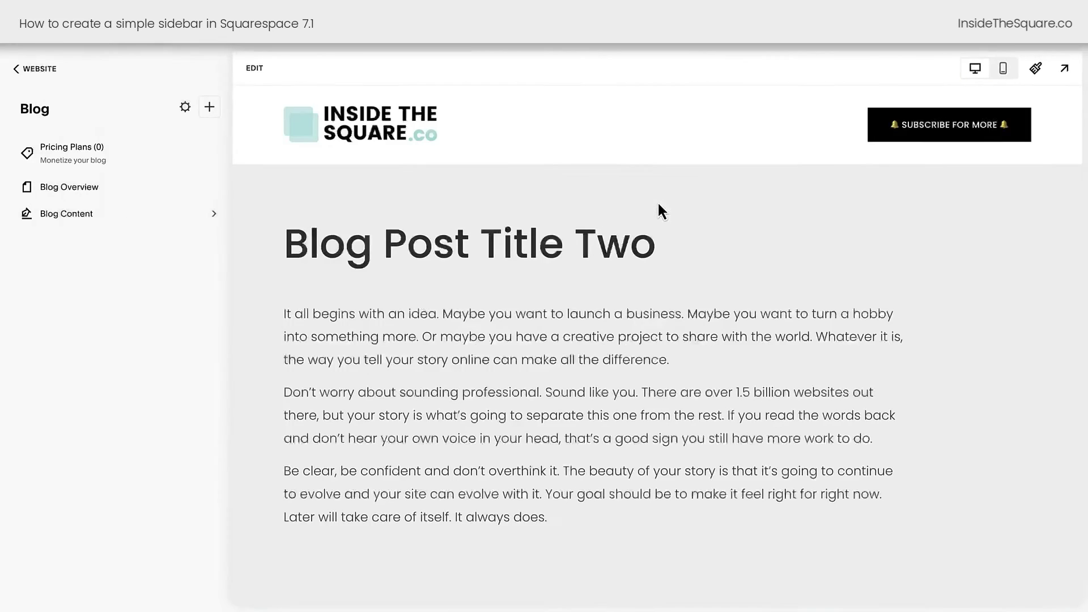
{"action": "left_click", "coordinate": [198, 226]}
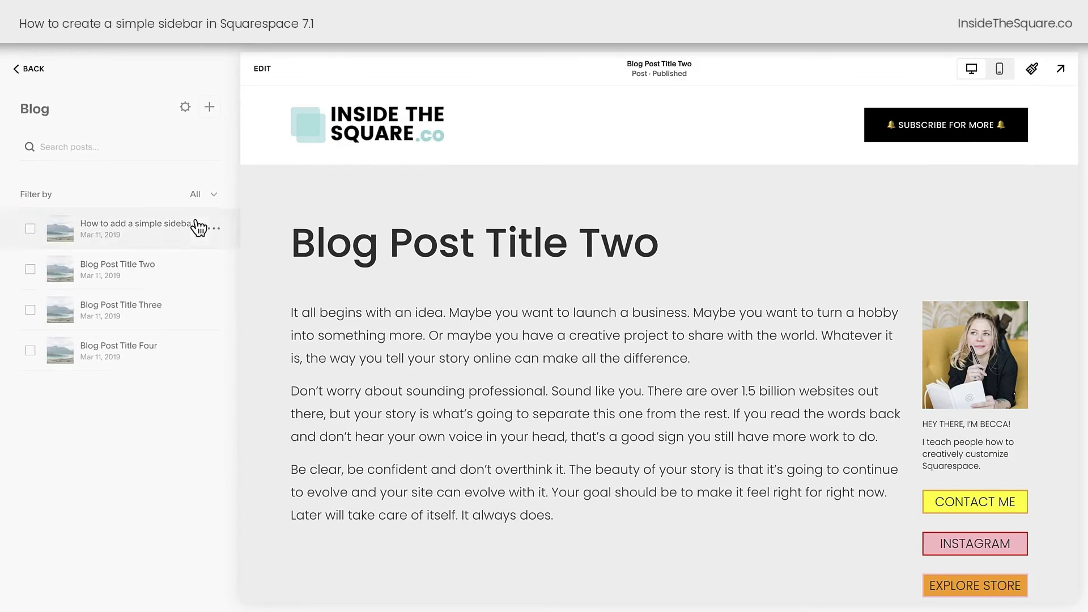
{"action": "left_click", "coordinate": [151, 319]}
{"action": "left_click", "coordinate": [260, 68]}
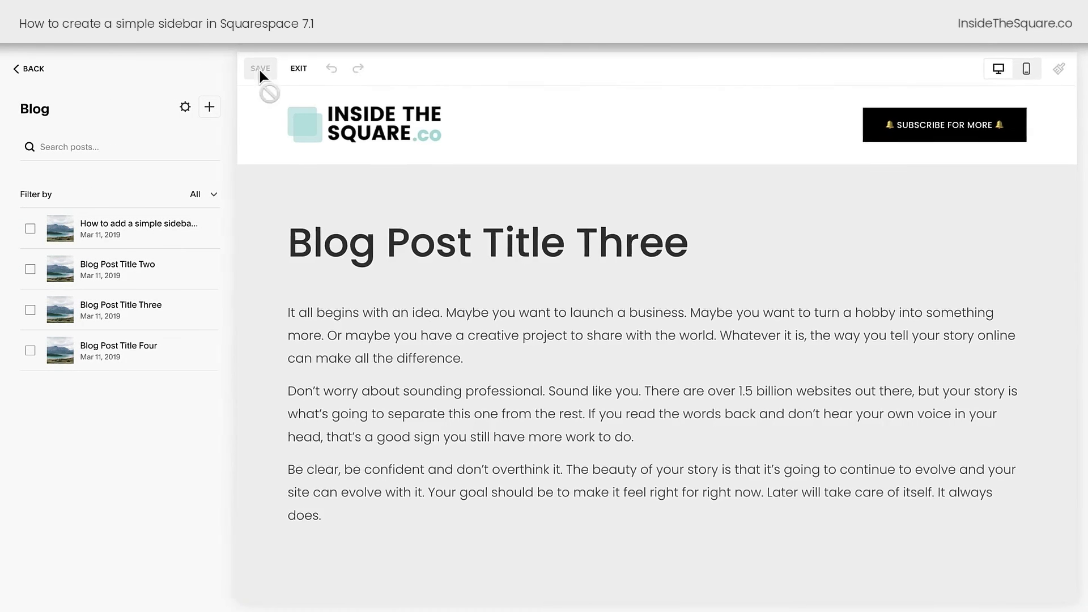
- Insert a Summary block above the text of Blog Post Title Three, with Sidebar as the source page
{"action": "left_click", "coordinate": [544, 325]}
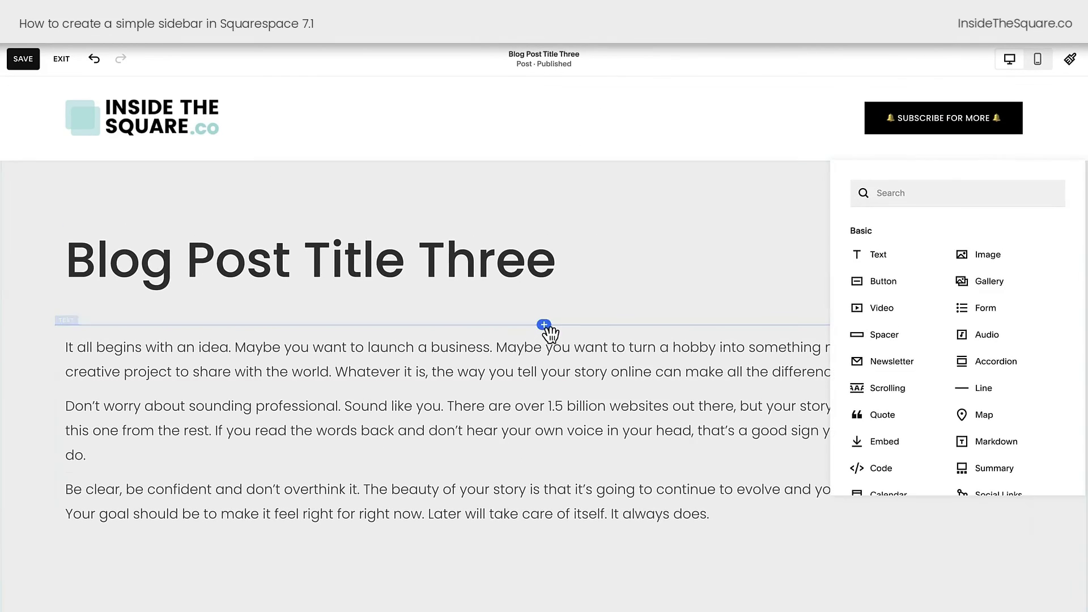
{"action": "left_click", "coordinate": [964, 466]}
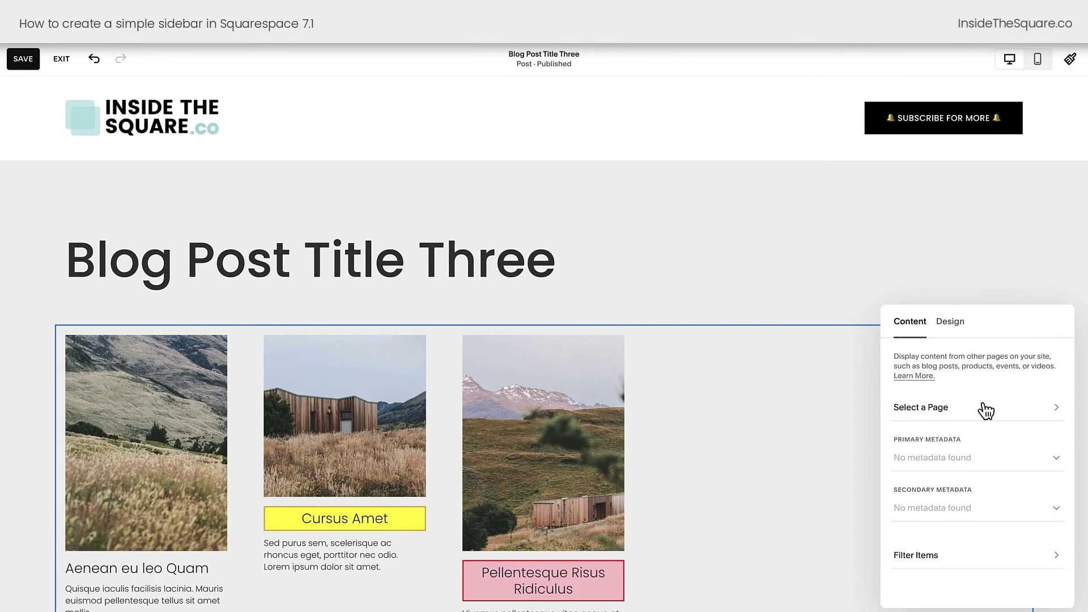
{"action": "left_click", "coordinate": [983, 407]}
{"action": "left_click", "coordinate": [965, 384]}
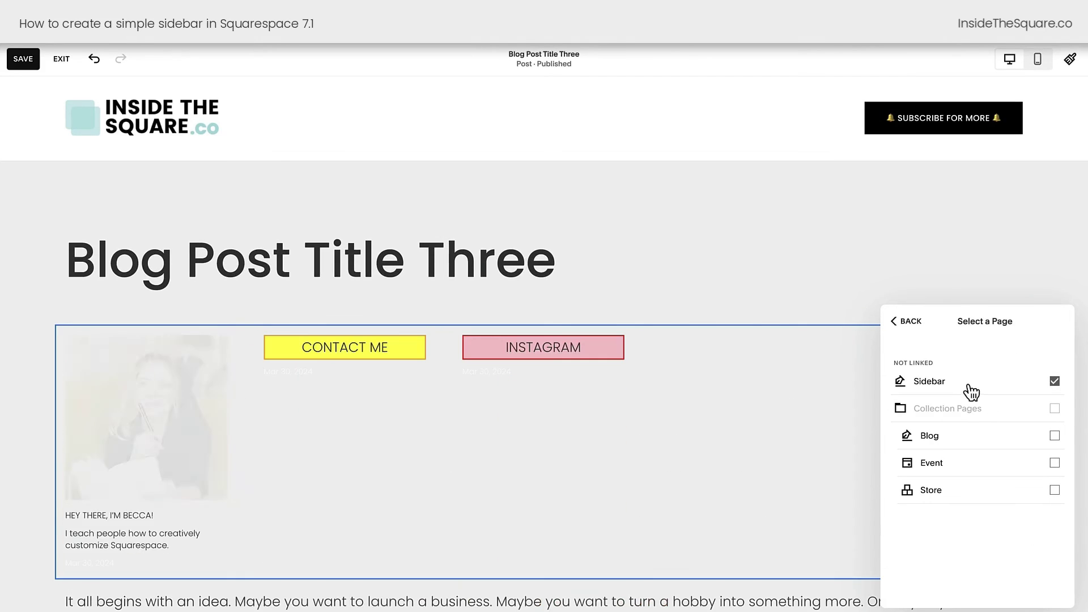
{"action": "left_click", "coordinate": [907, 322]}
- Set the Summary block's primary metadata to None and its number of items to 15
{"action": "left_click", "coordinate": [942, 459]}
{"action": "left_click", "coordinate": [930, 426]}
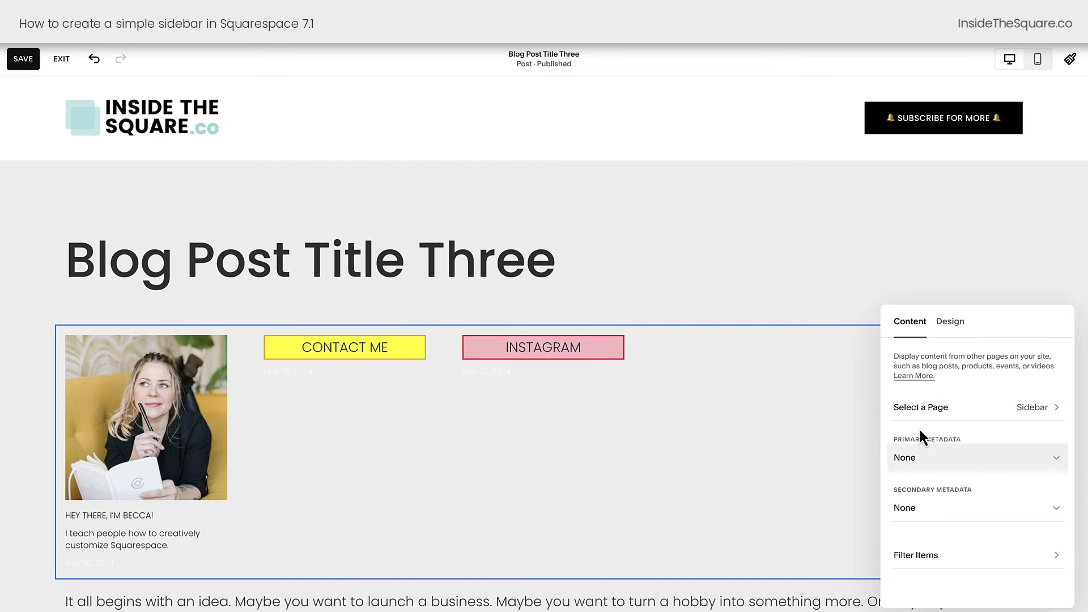
{"action": "left_click", "coordinate": [958, 325]}
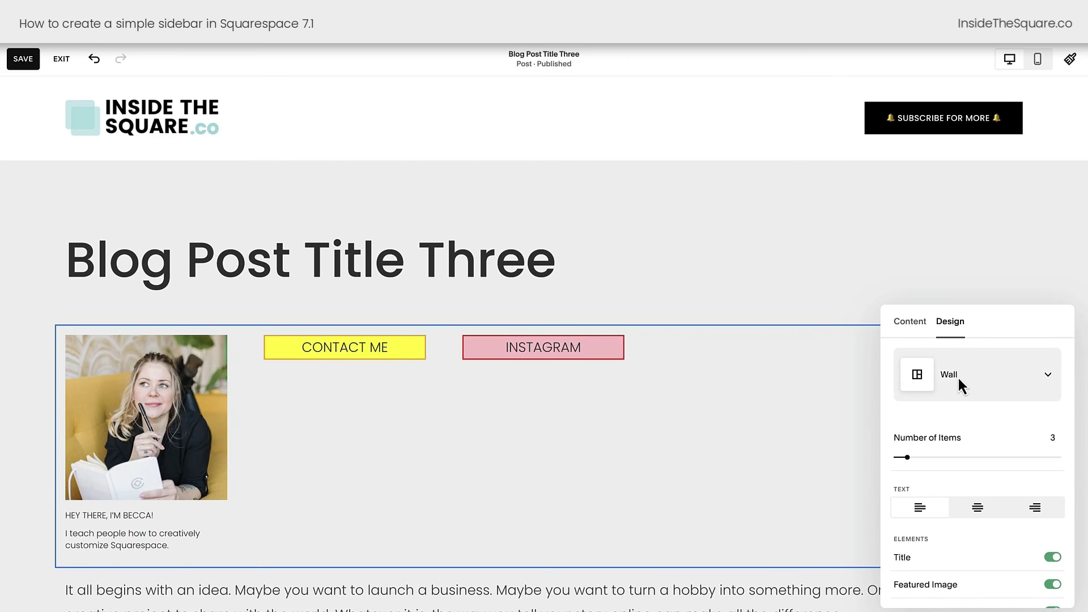
{"action": "left_click_drag", "start_coordinate": [938, 458], "coordinate": [973, 458]}
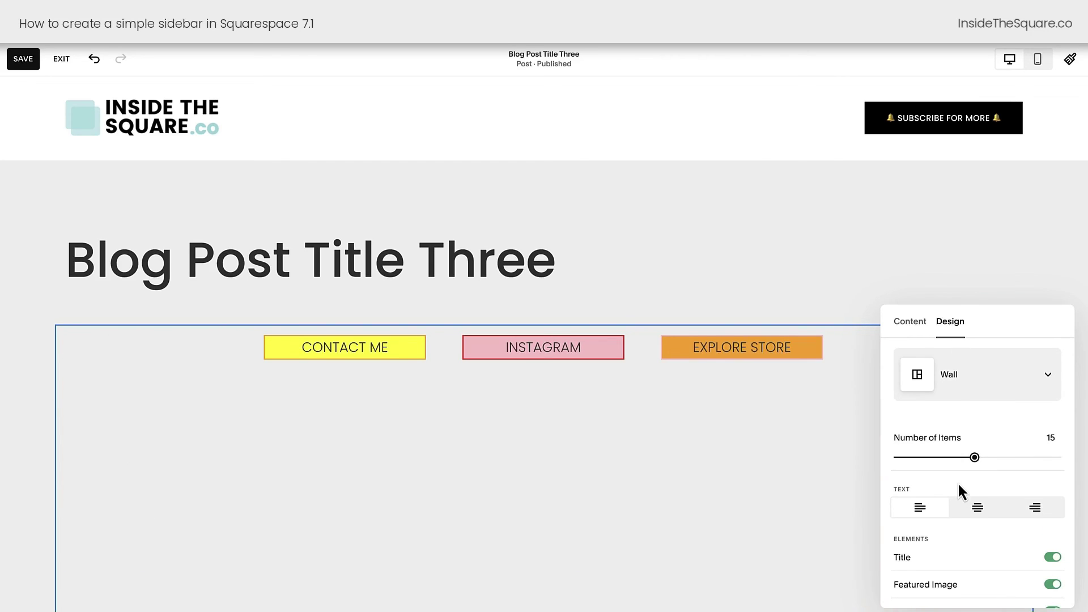
- Set the gutter width of Blog Post Title Three's Summary block to 20 px
{"action": "scroll", "coordinate": [958, 482], "scroll_direction": "down", "scroll_amount": 4}
{"action": "left_click", "coordinate": [967, 526]}
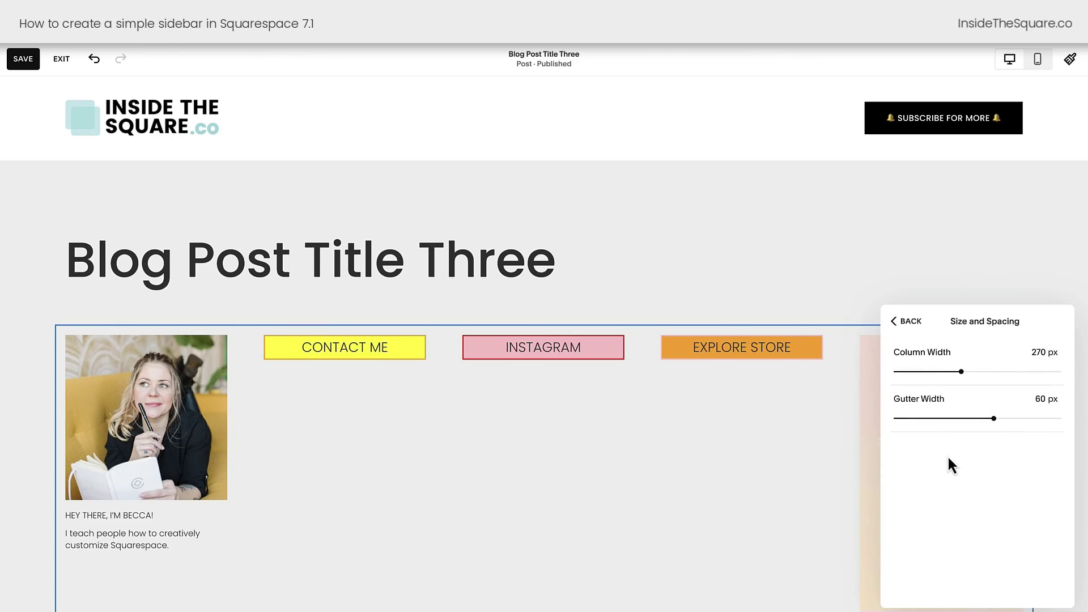
{"action": "left_click_drag", "start_coordinate": [930, 418], "coordinate": [929, 417]}
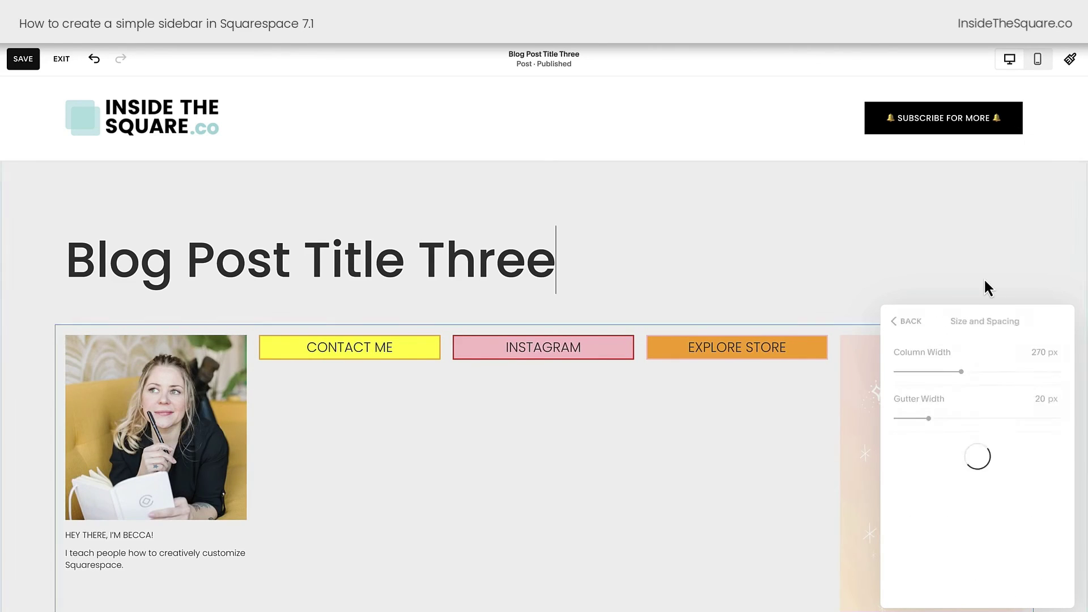
{"action": "left_click", "coordinate": [986, 280]}
- Place the Summary block to the right of Blog Post Title Three's text and narrow its column into a sidebar
{"action": "left_click_drag", "start_coordinate": [132, 389], "coordinate": [1039, 392]}
{"action": "left_click_drag", "start_coordinate": [539, 372], "coordinate": [839, 369]}
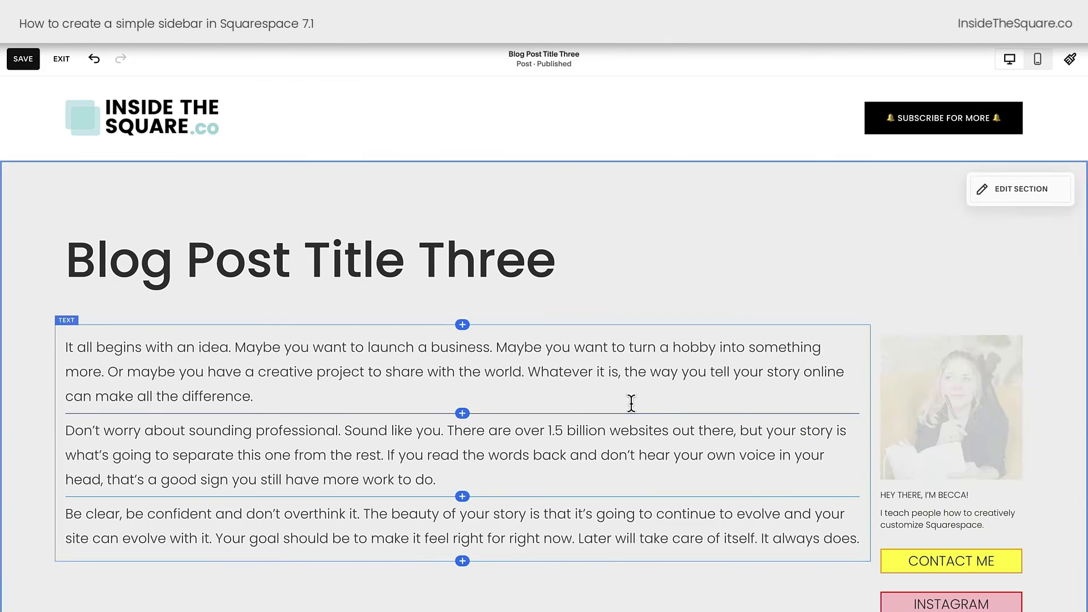
{"action": "scroll", "coordinate": [924, 289], "scroll_direction": "down", "scroll_amount": 4}
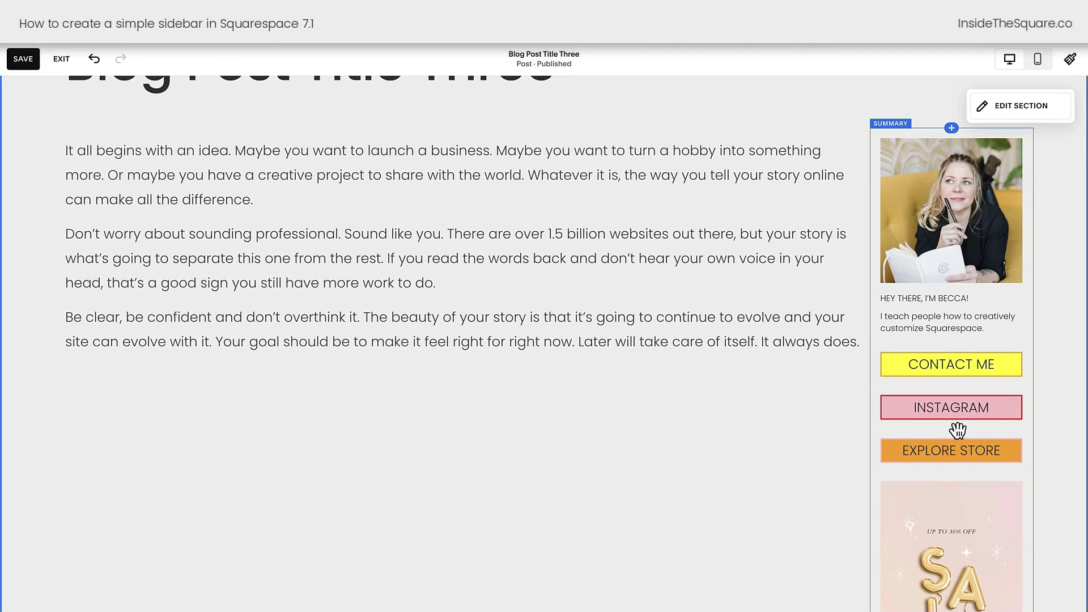
{"action": "scroll", "coordinate": [962, 446], "scroll_direction": "down", "scroll_amount": 3}
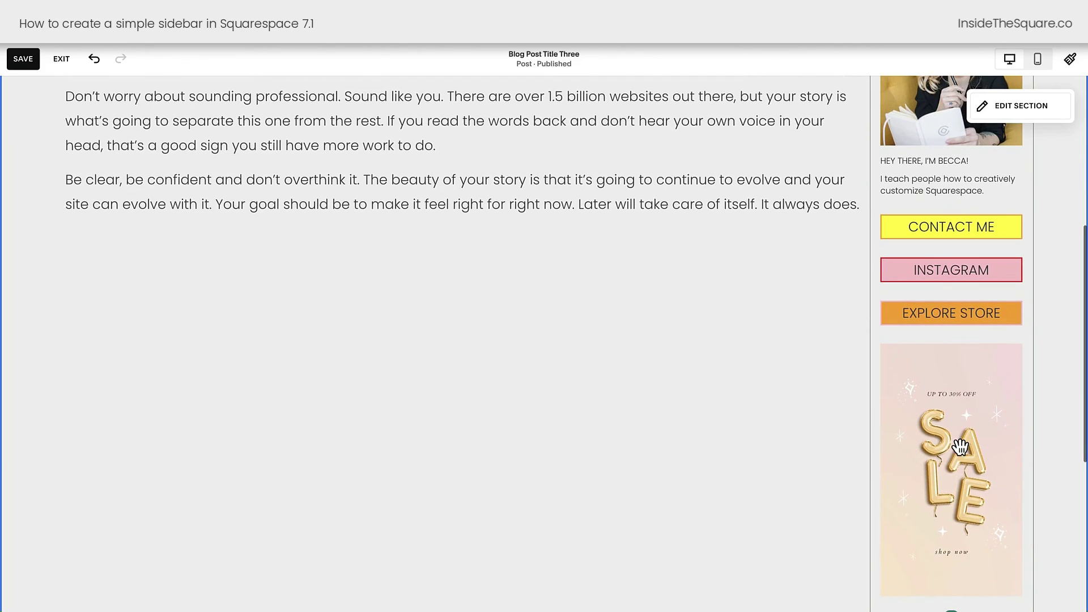
{"action": "scroll", "coordinate": [962, 445], "scroll_direction": "up", "scroll_amount": 7}
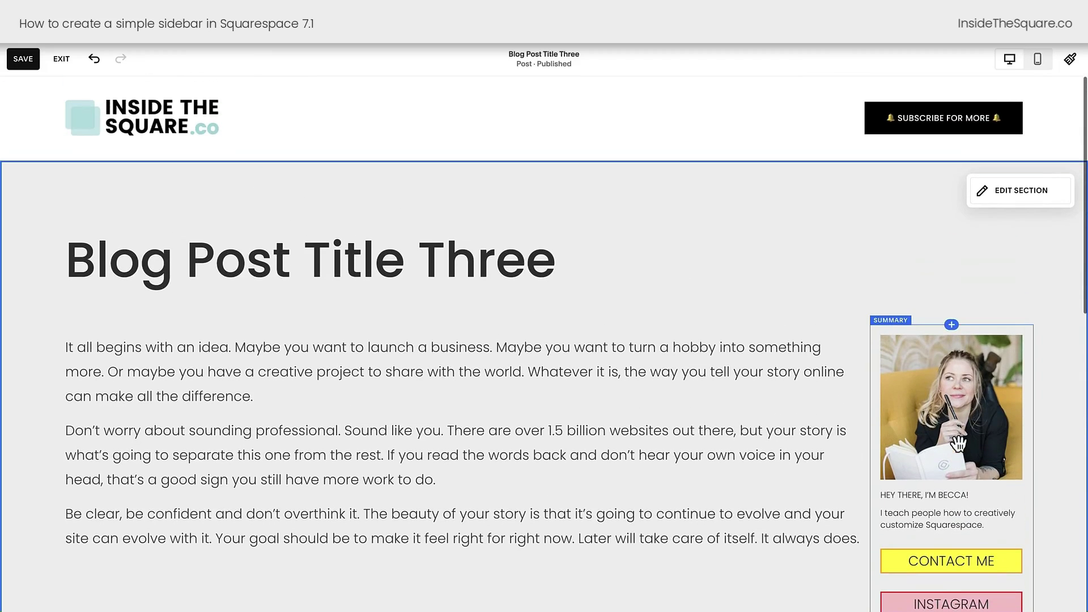